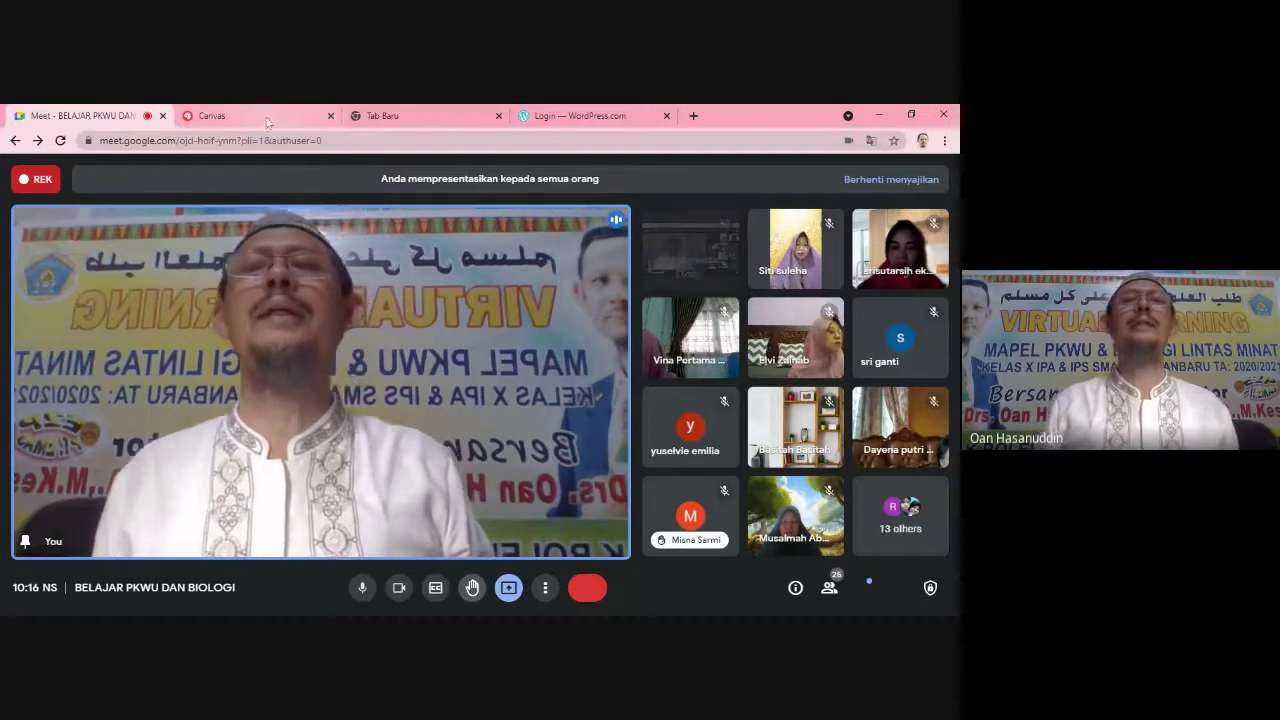
Step: Continue signing in to WordPress.com with the saved account, then return to the Google new-tab page
click(583, 113)
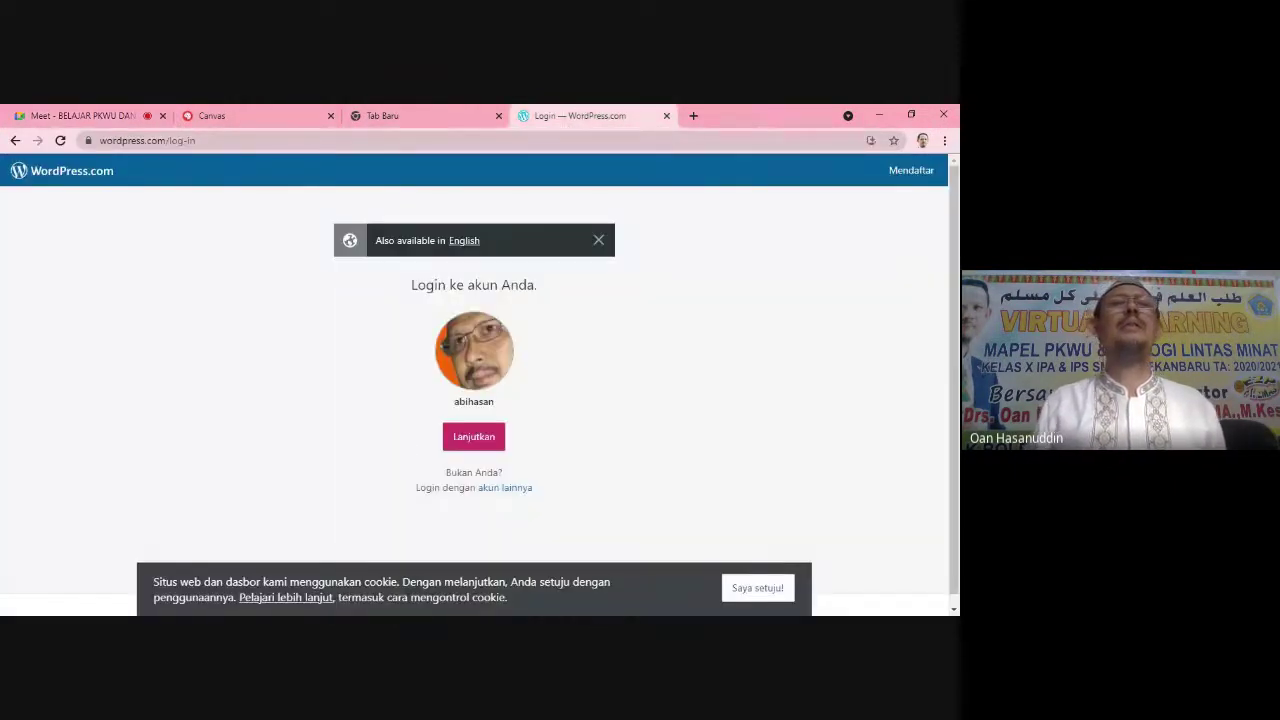
click(408, 120)
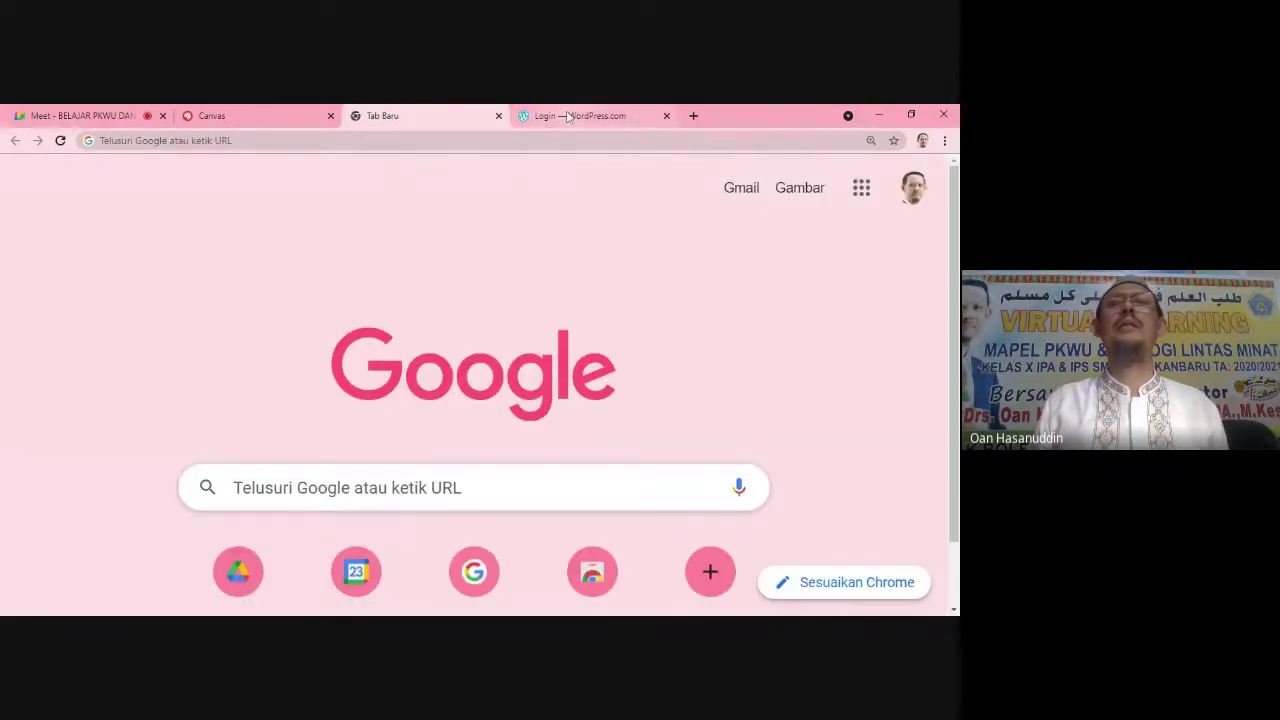
click(561, 118)
click(474, 442)
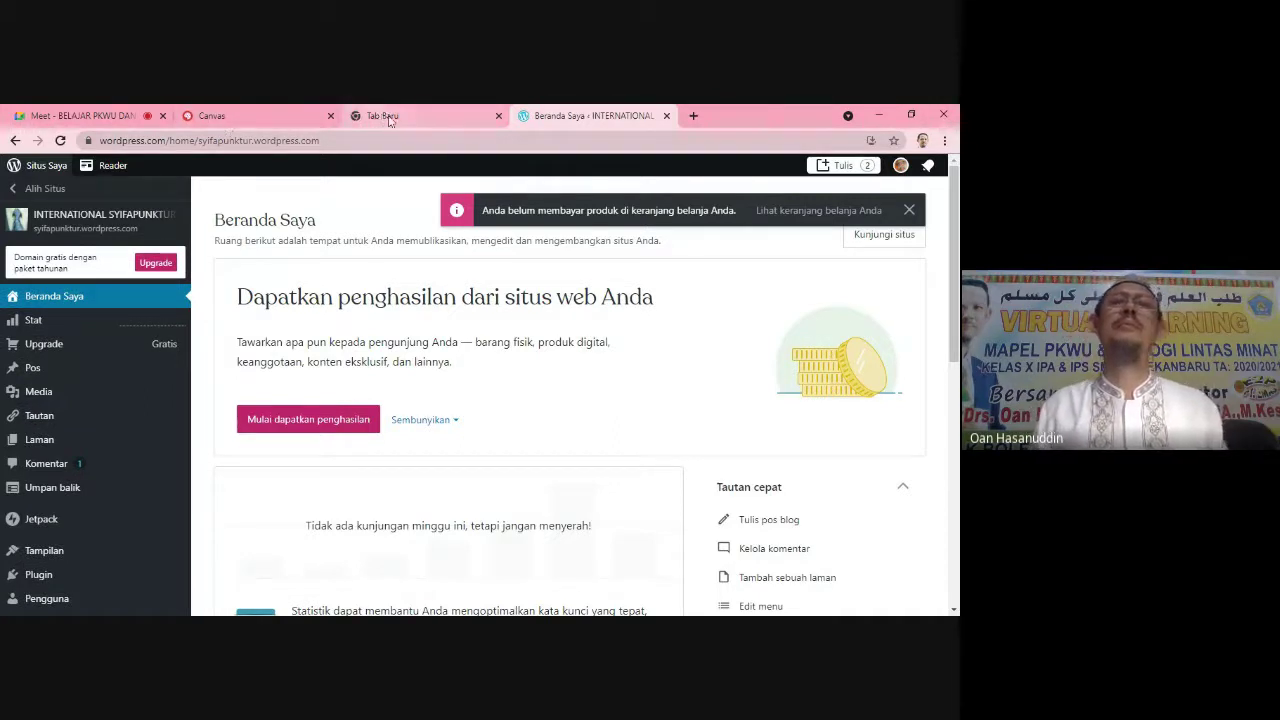
click(381, 117)
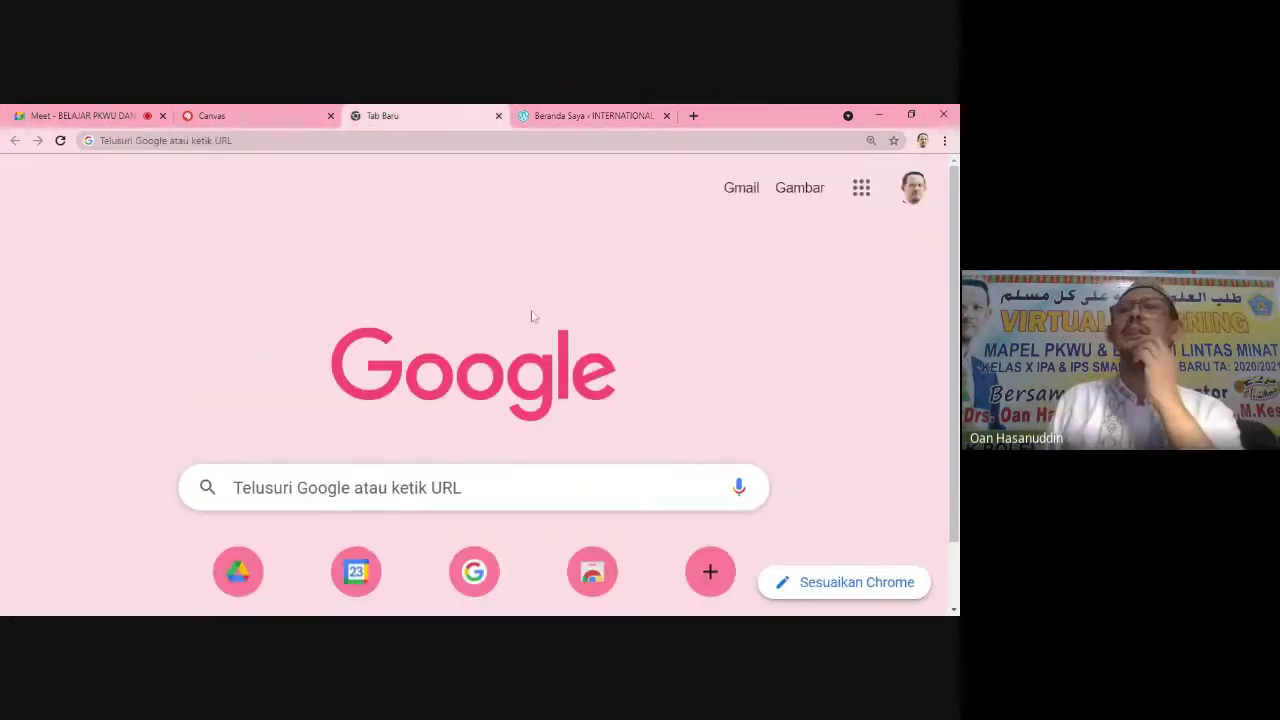
Step: Search Google for 'login wordpress' and open the WordPress.com login page from the results
click(280, 488)
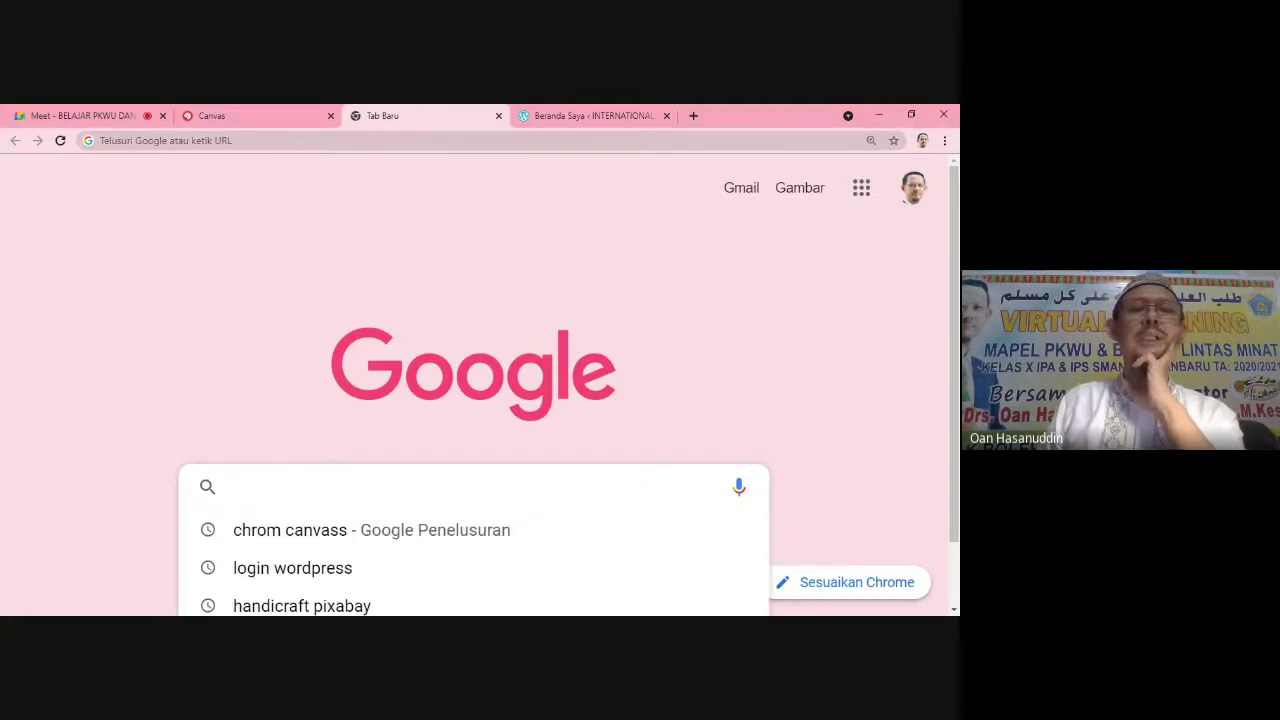
click(276, 494)
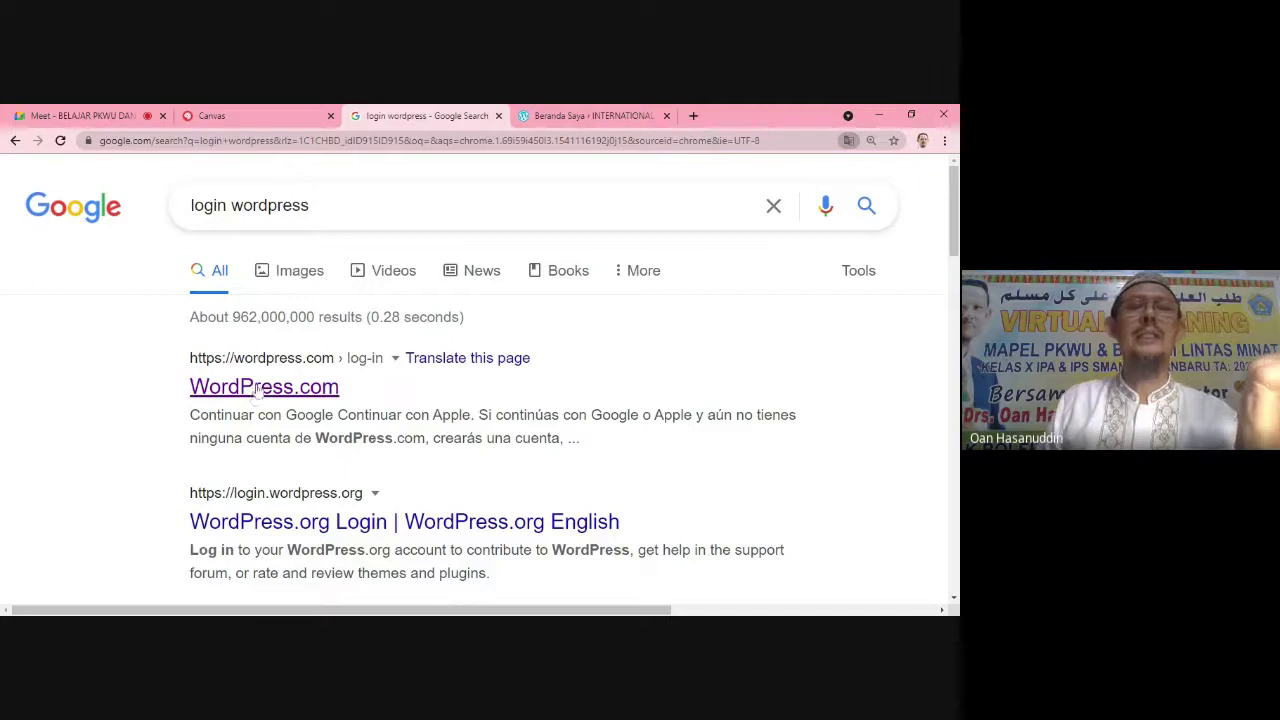
click(259, 389)
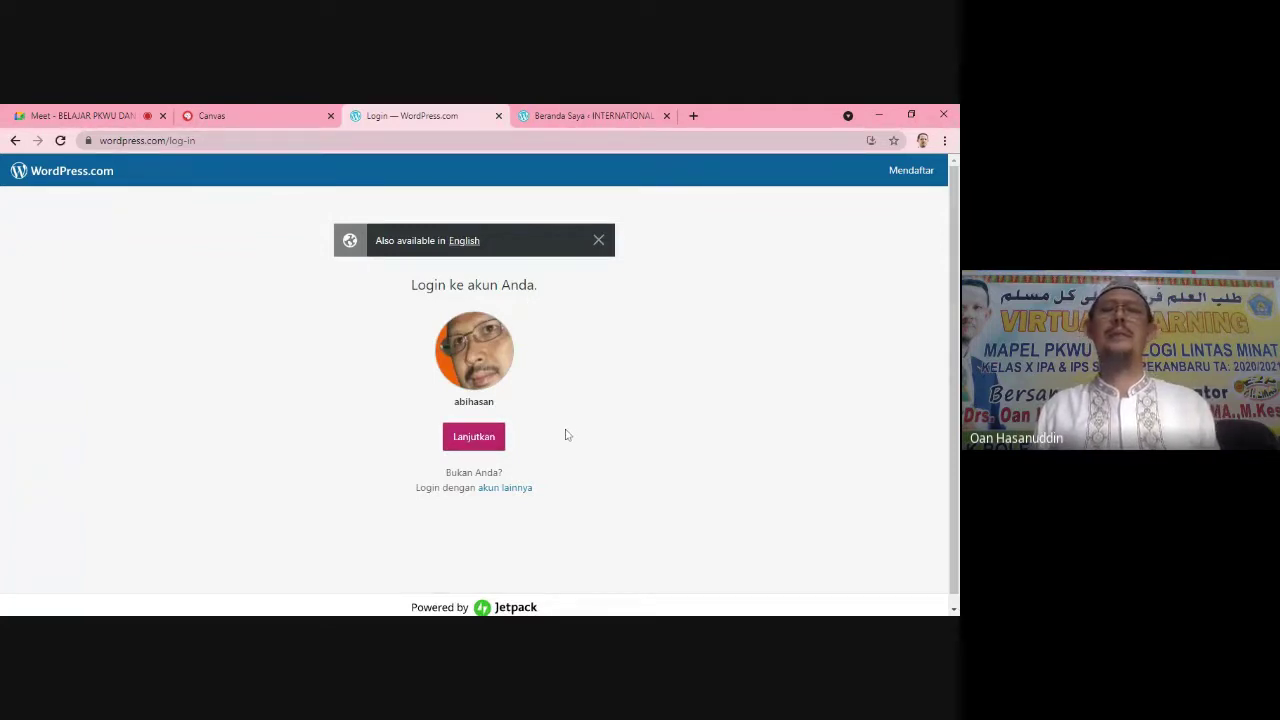
Step: Replace the prefilled login with another account's Gmail address and continue to the password step
click(522, 489)
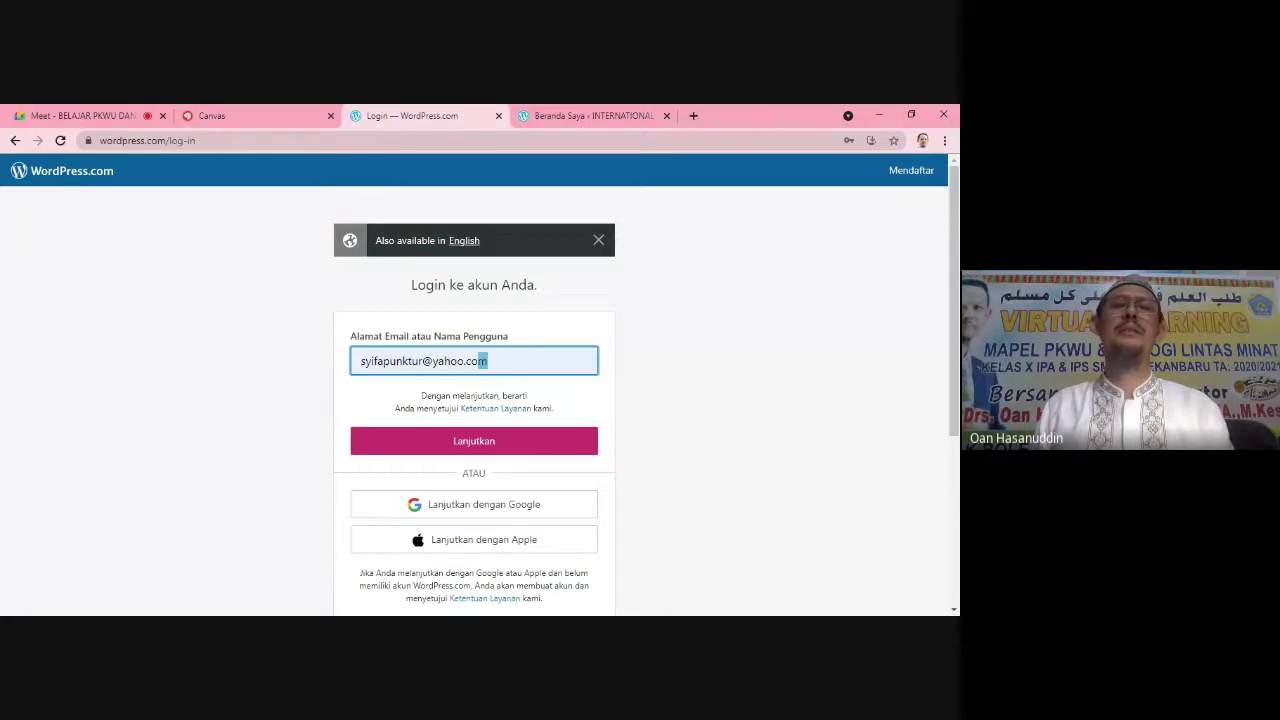
drag(488, 361, 360, 344)
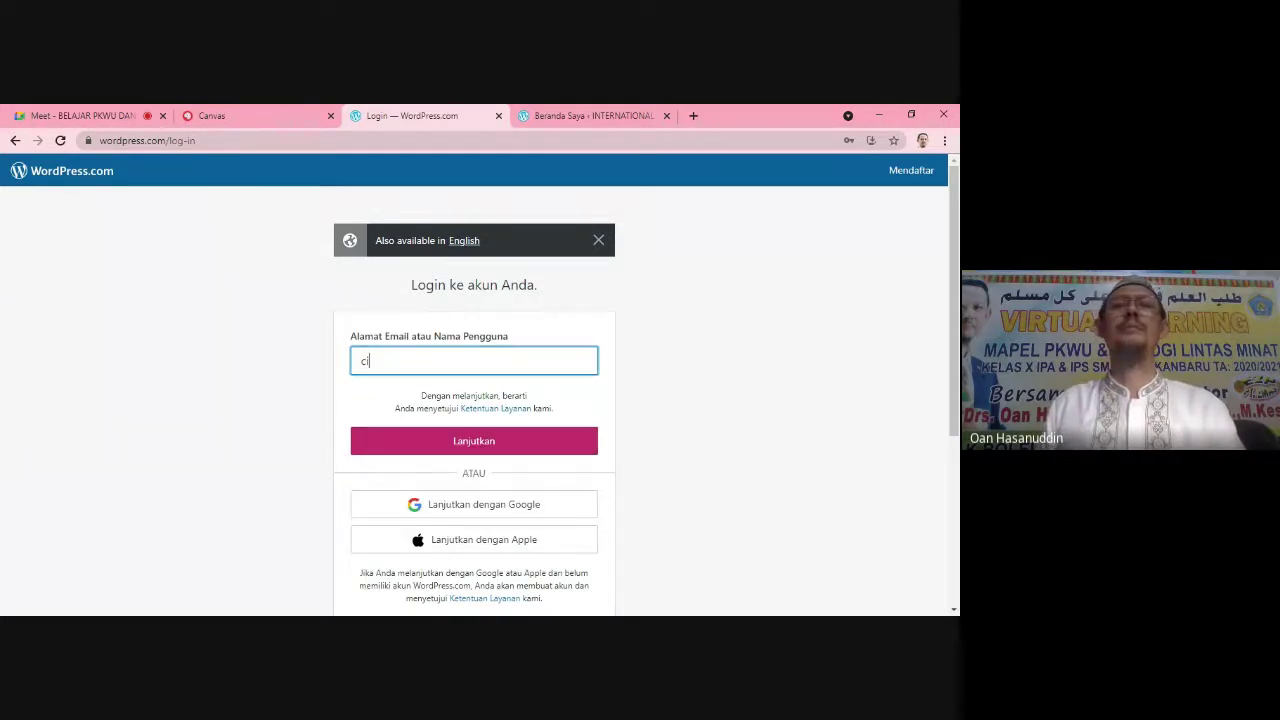
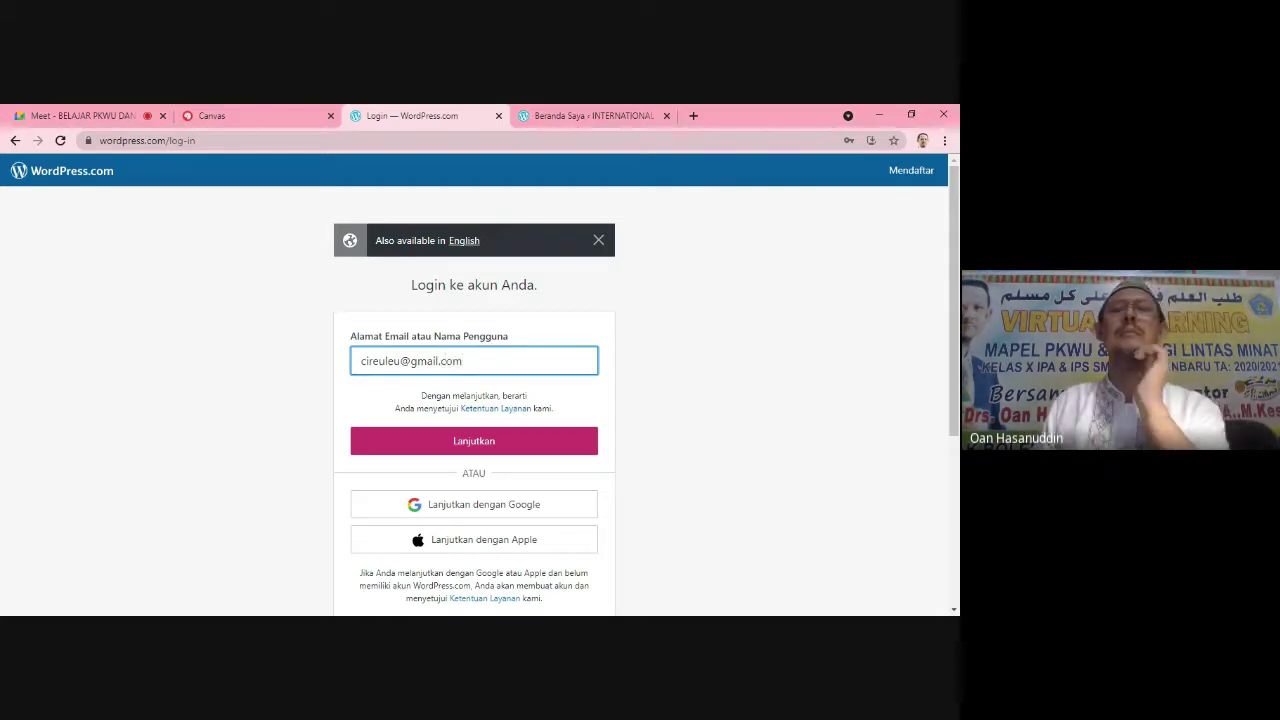
click(466, 440)
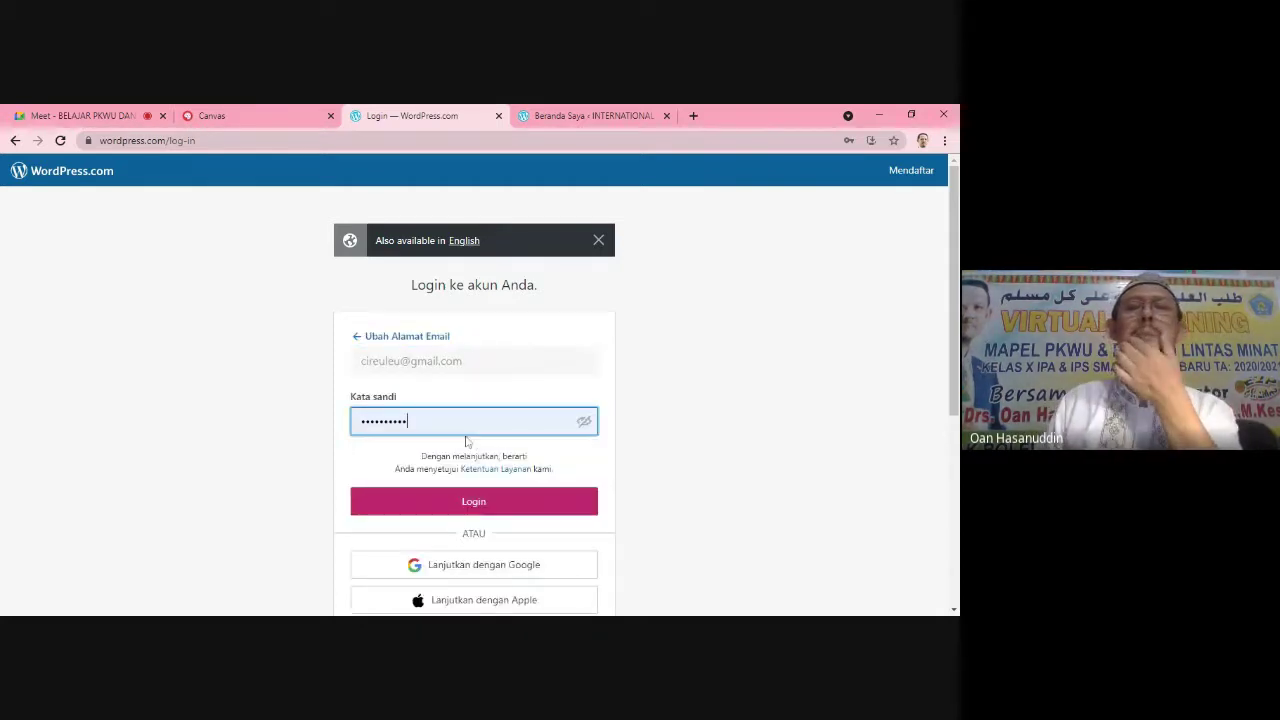
Step: Replace the rejected password with the correct account password and submit the login
click(477, 506)
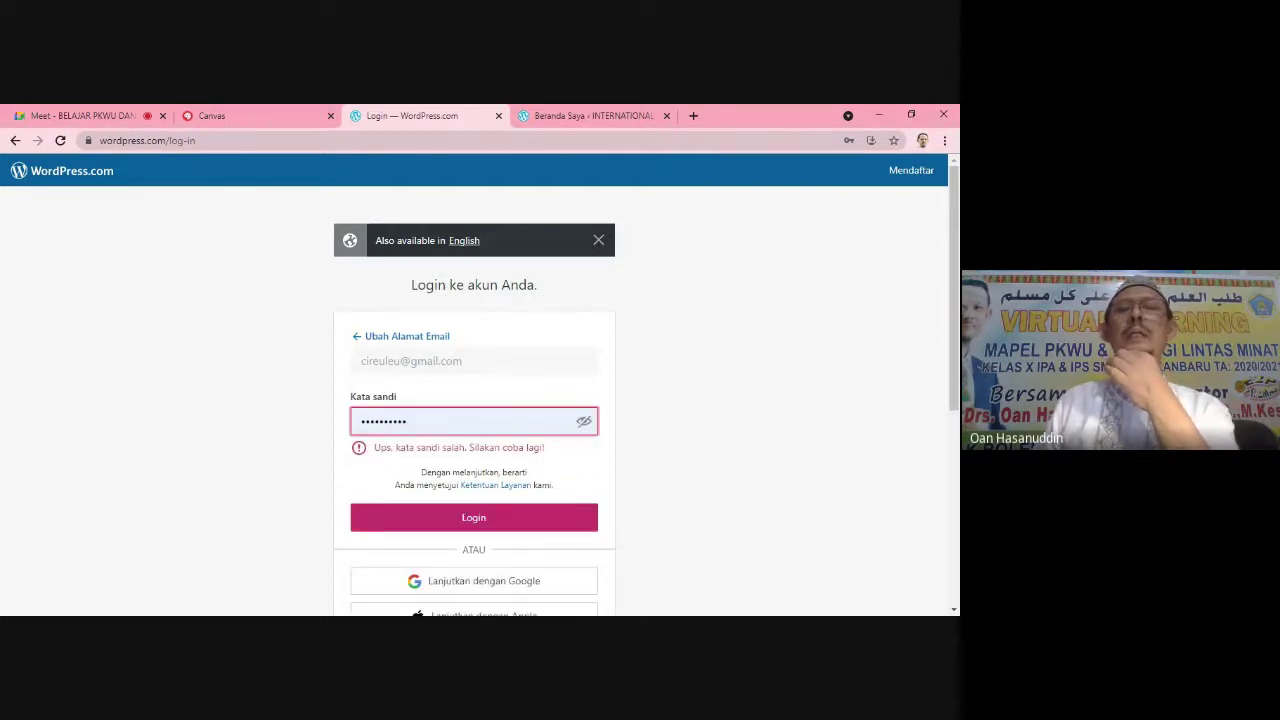
click(583, 422)
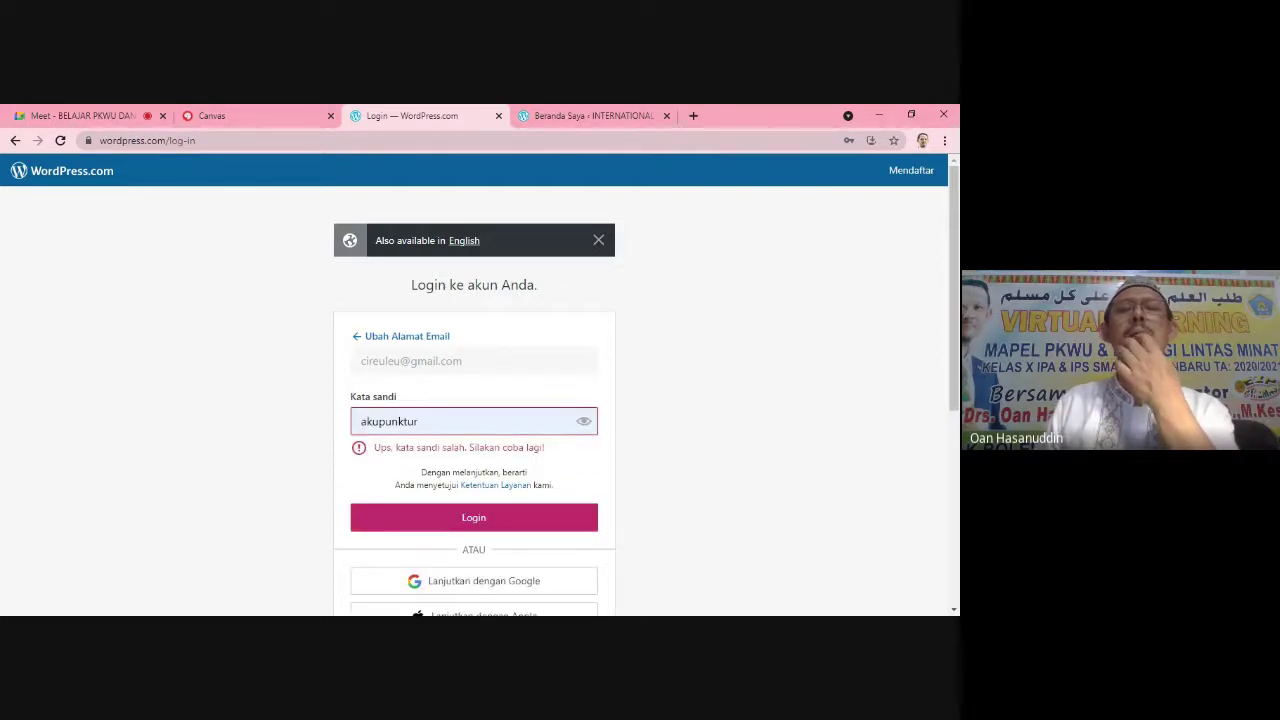
click(583, 421)
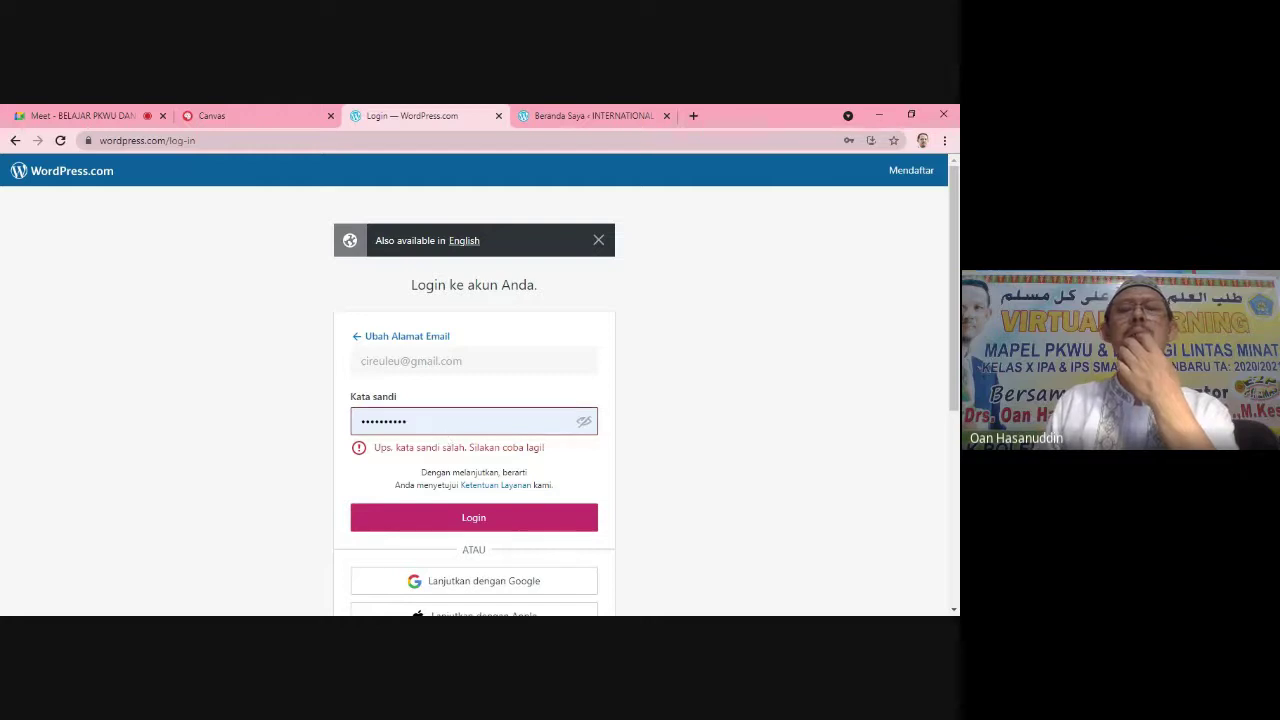
key(shift+Tab)
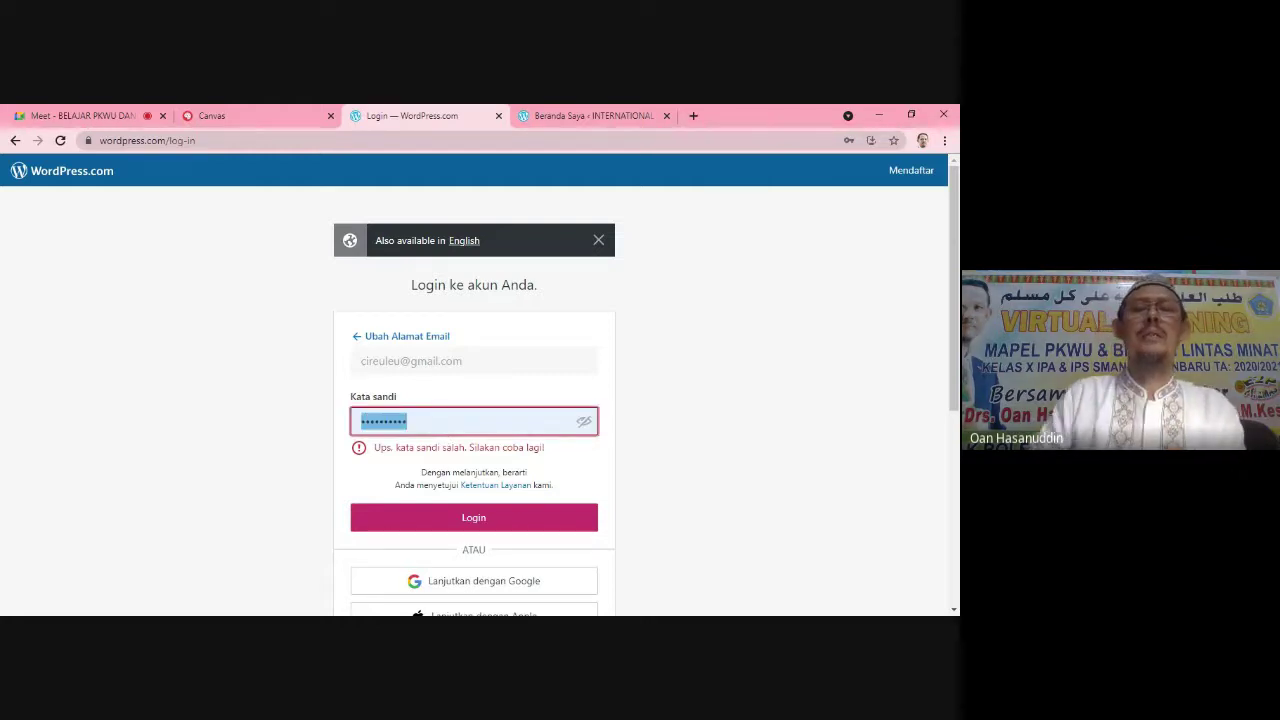
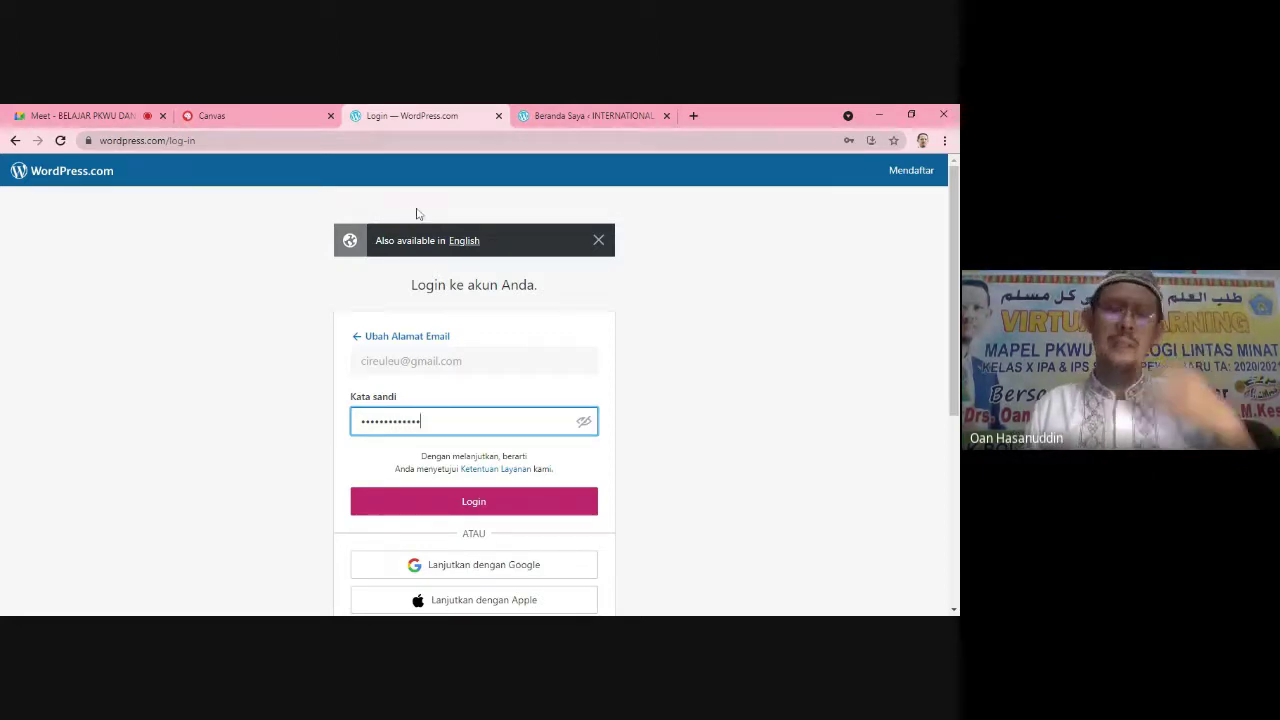
click(473, 510)
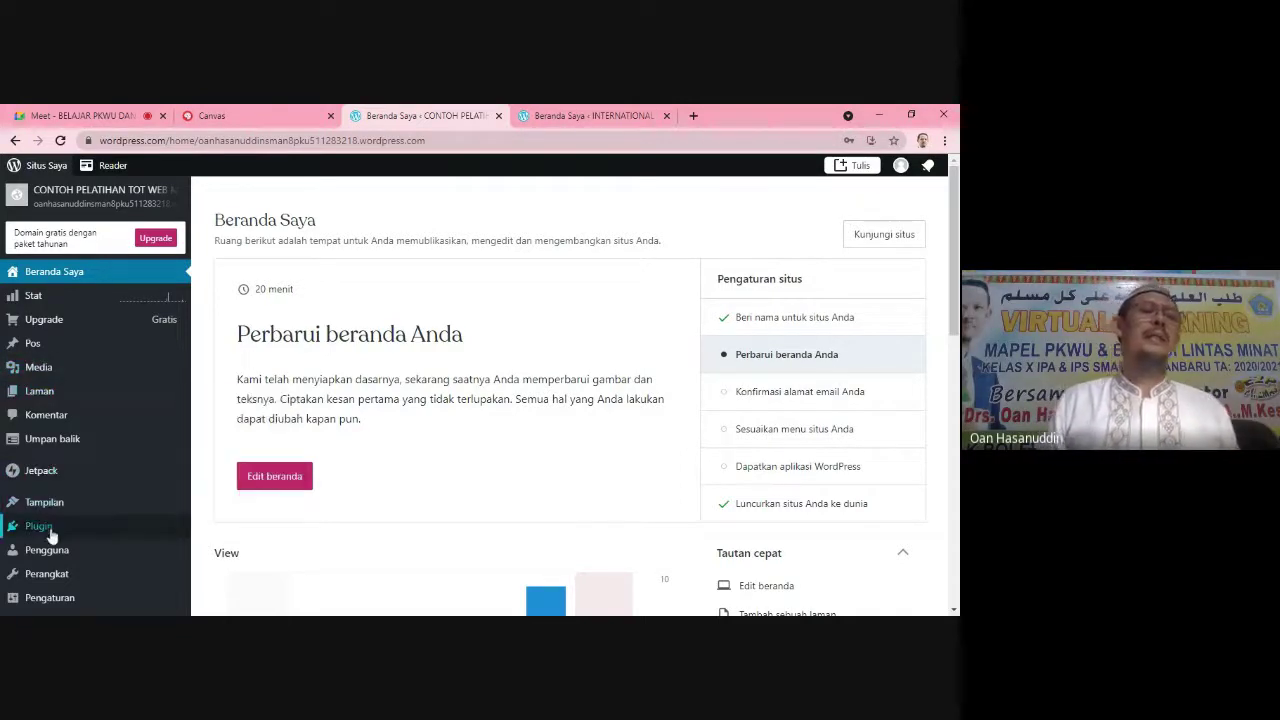
Step: Open the site's Laman pages list from the dashboard sidebar
scroll(95, 480, down, 1)
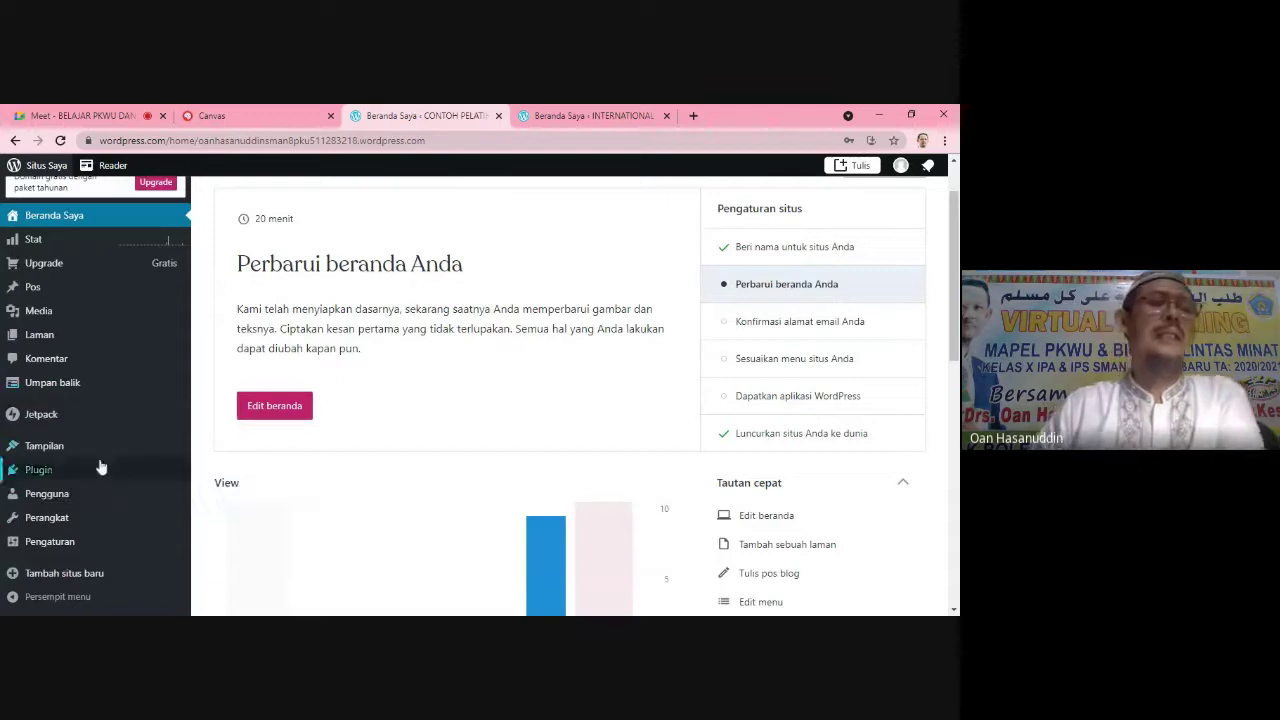
click(38, 340)
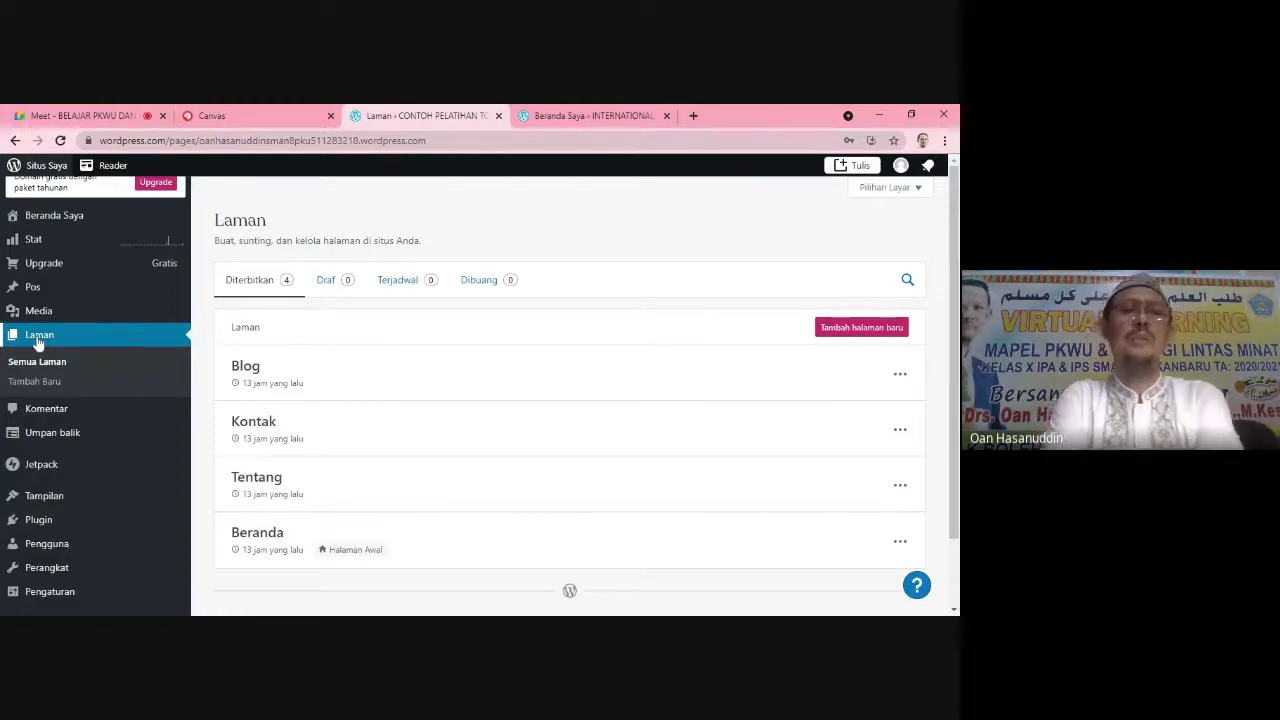
mouse_move(5, 464)
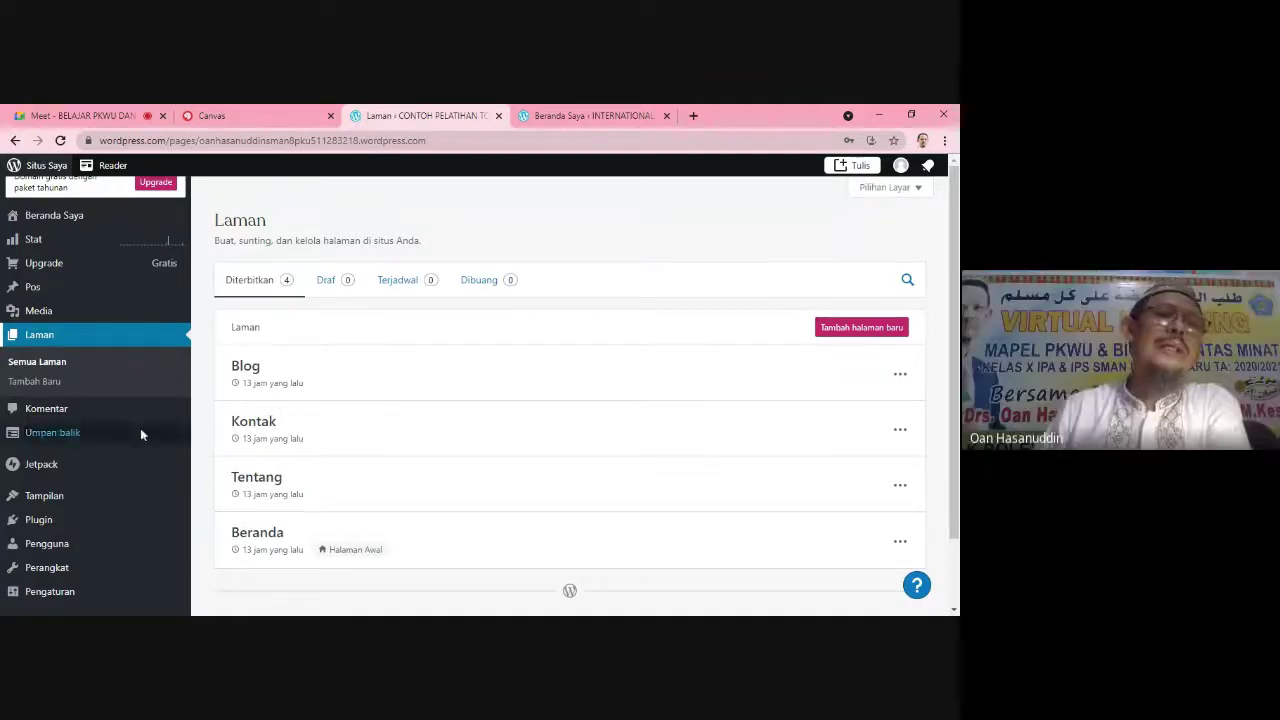
mouse_move(115, 467)
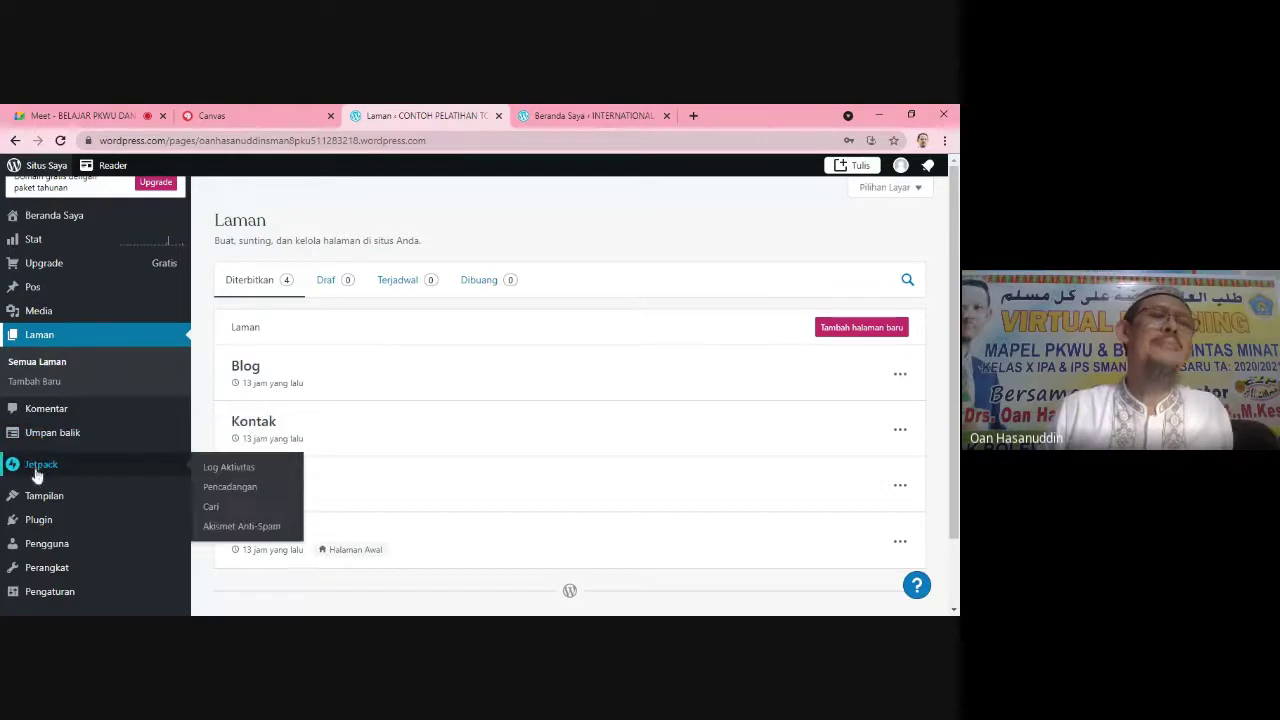
scroll(60, 420, down, 1)
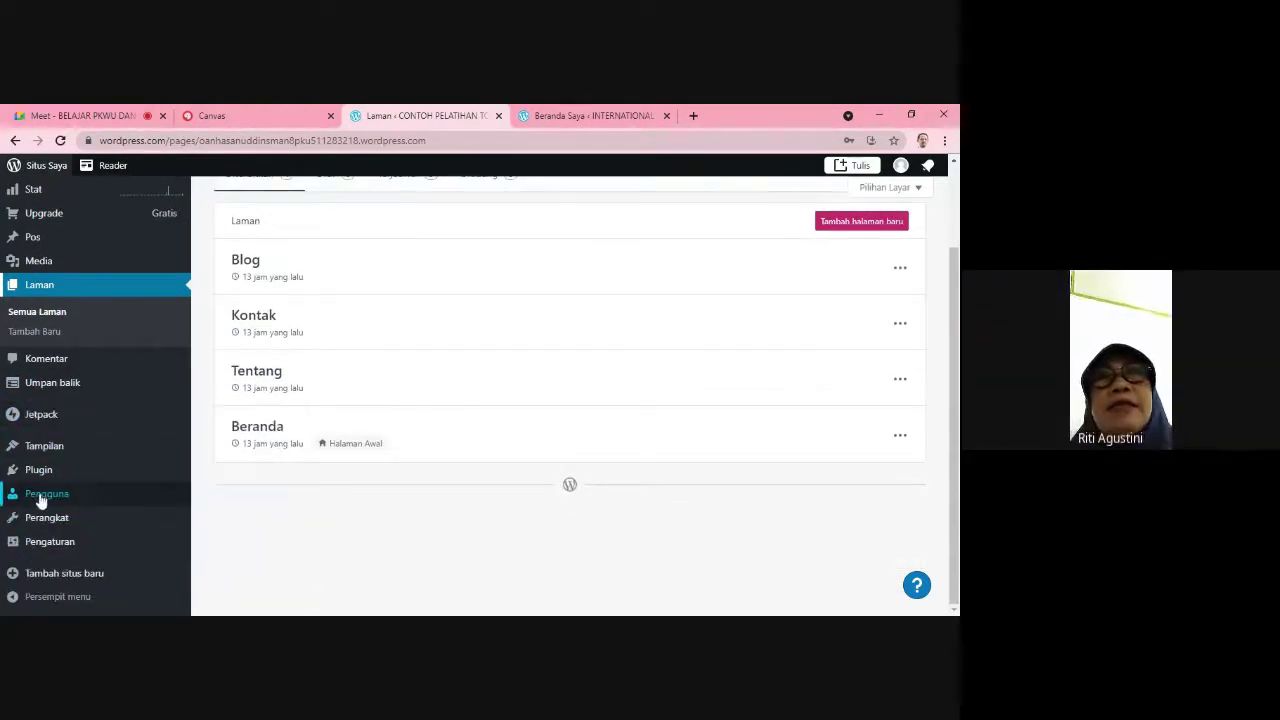
mouse_move(40, 450)
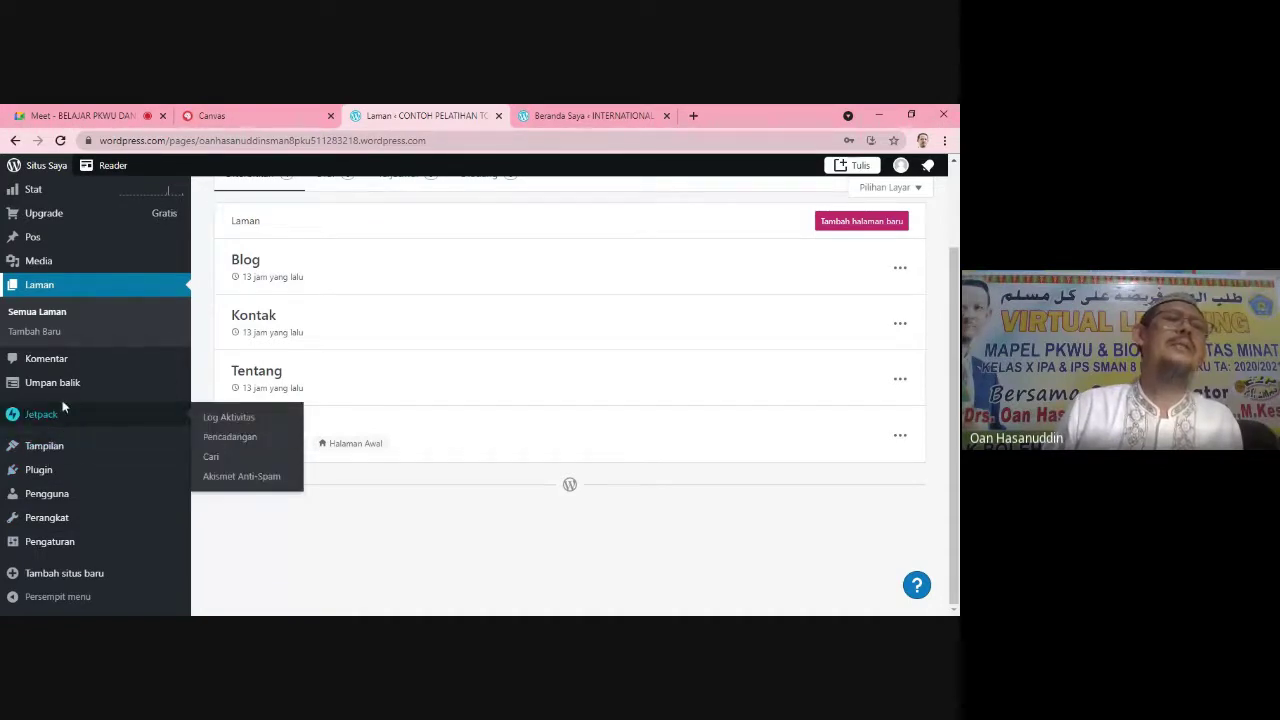
scroll(62, 402, up, 2)
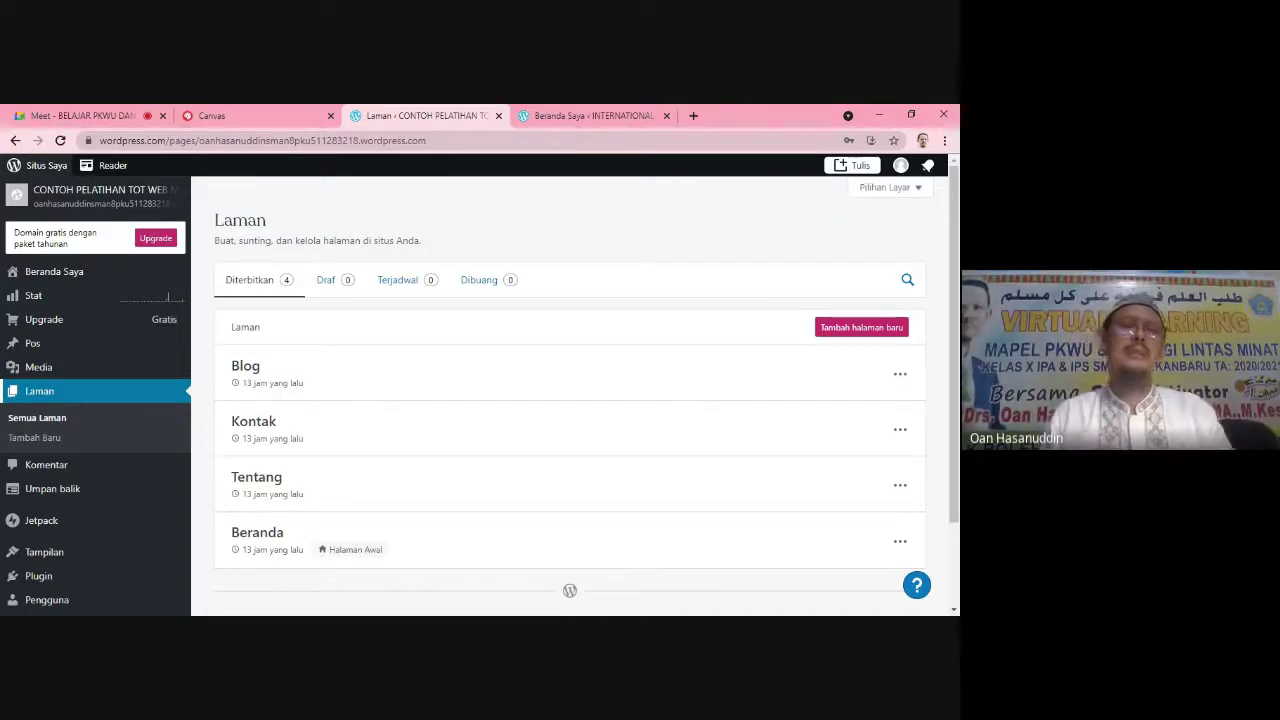
key(ctrl+plus)
key(ctrl+plus)
key(ctrl+plus)
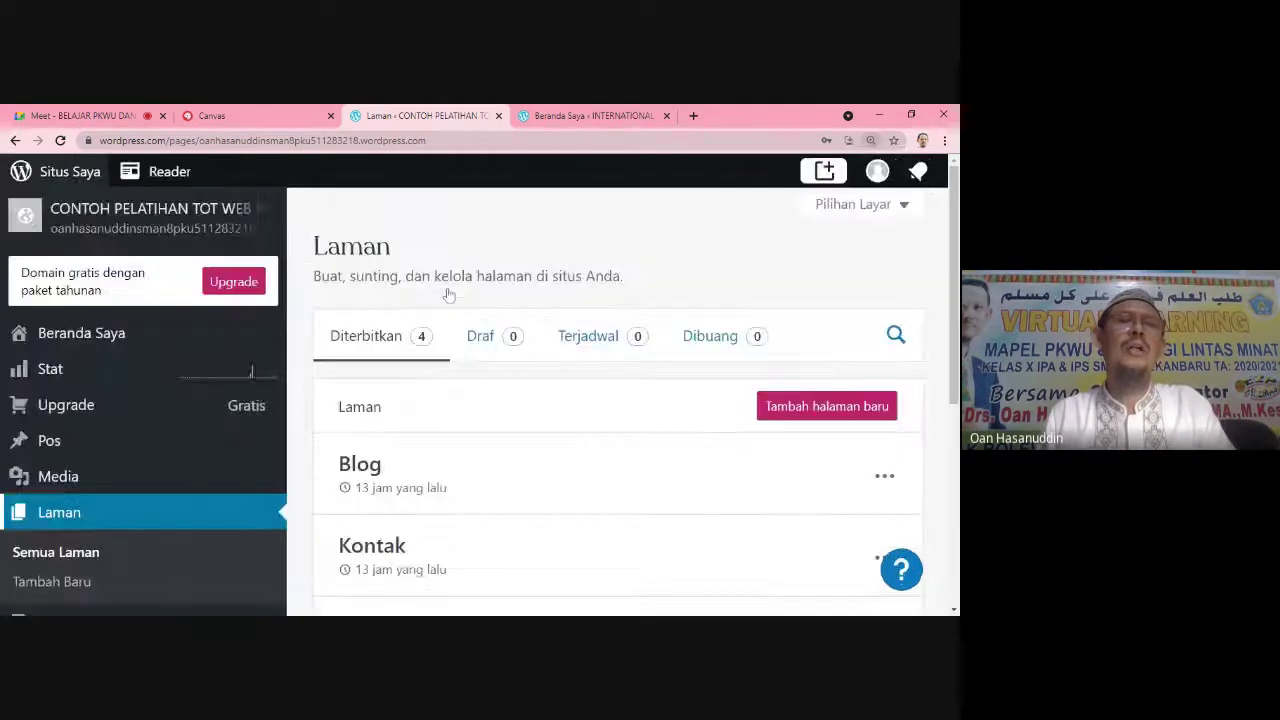
key(ctrl+plus)
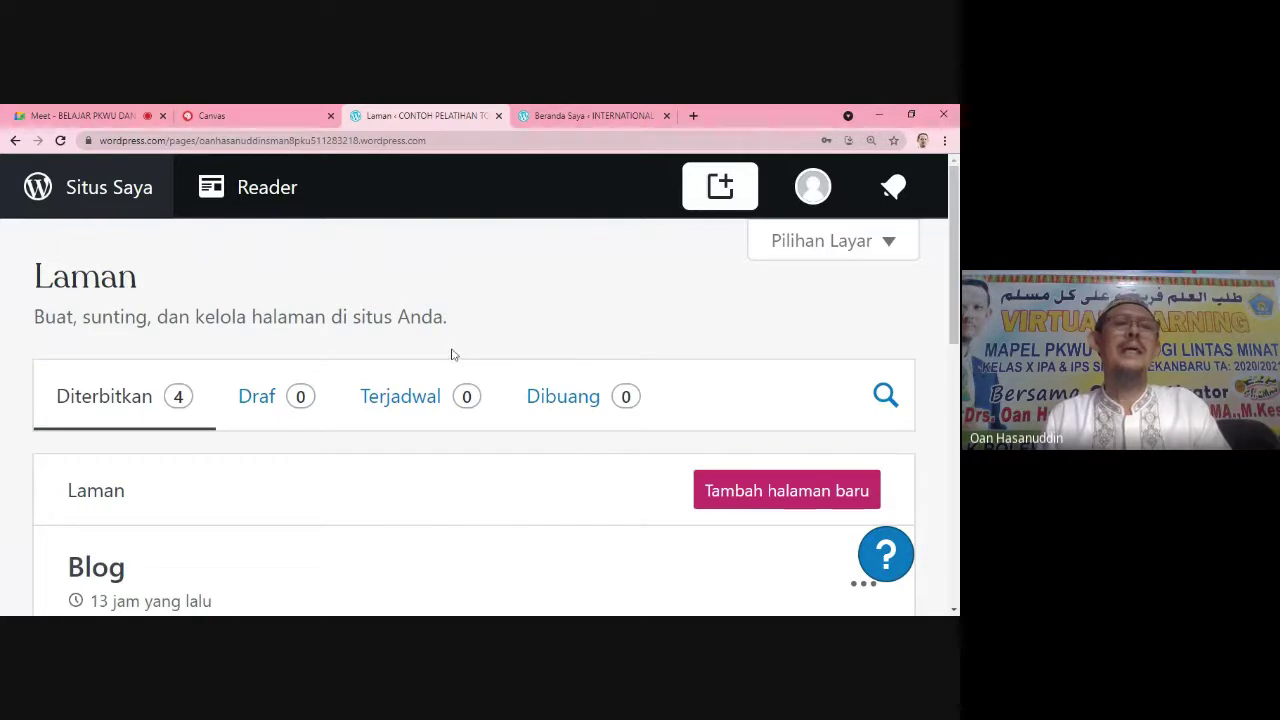
key(ctrl+minus)
key(ctrl+minus)
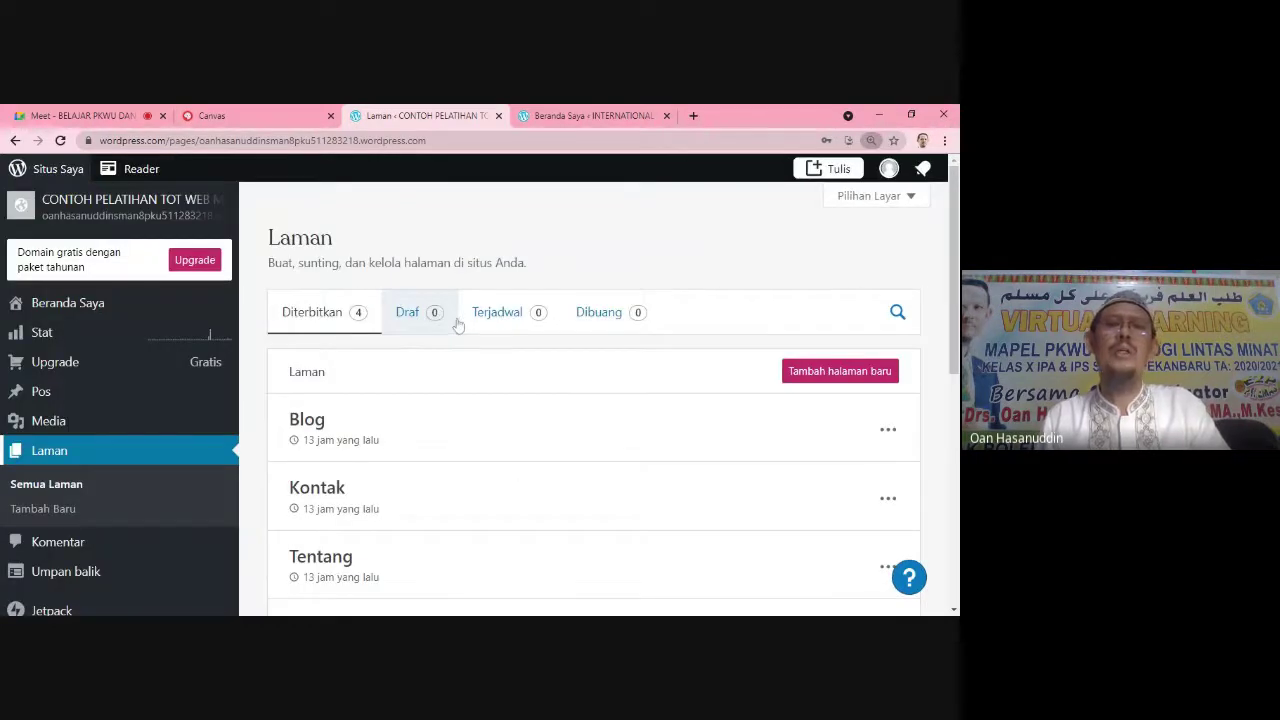
key(ctrl+minus)
key(ctrl+minus)
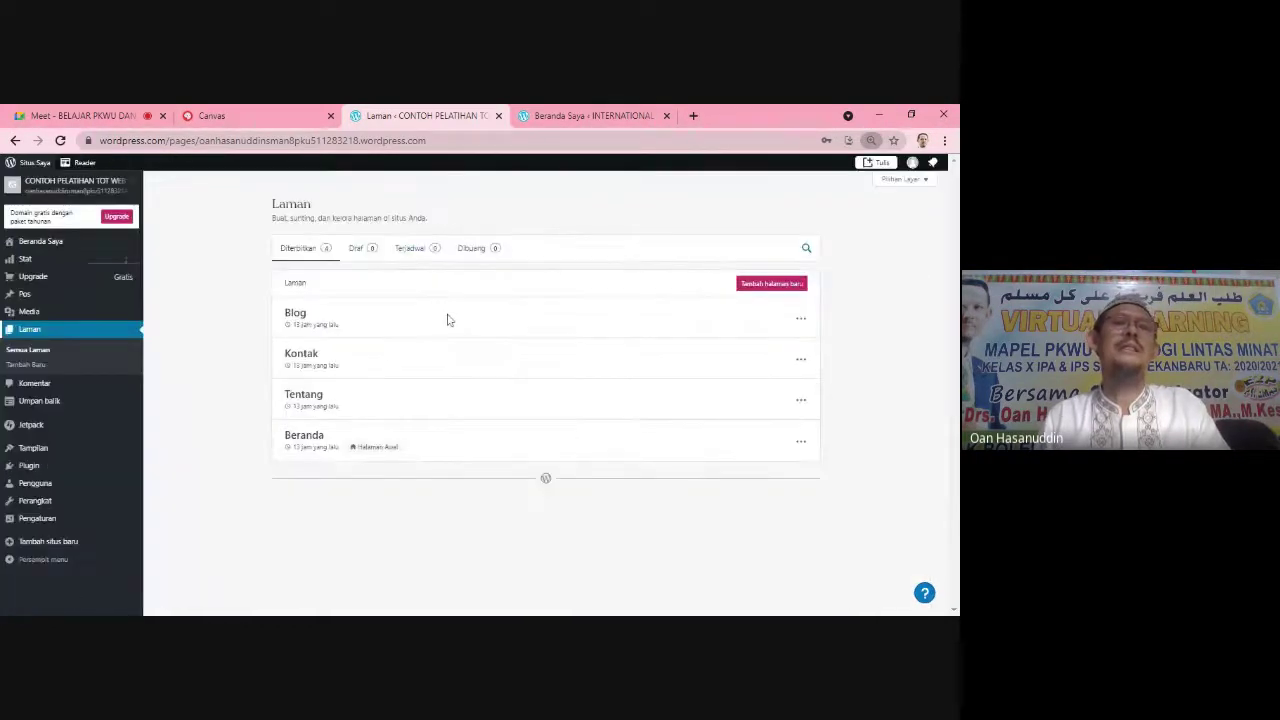
key(ctrl+minus)
key(ctrl+minus)
key(ctrl+minus)
key(ctrl+minus)
key(ctrl+plus)
key(ctrl+plus)
key(ctrl+plus)
key(ctrl+plus)
key(ctrl+plus)
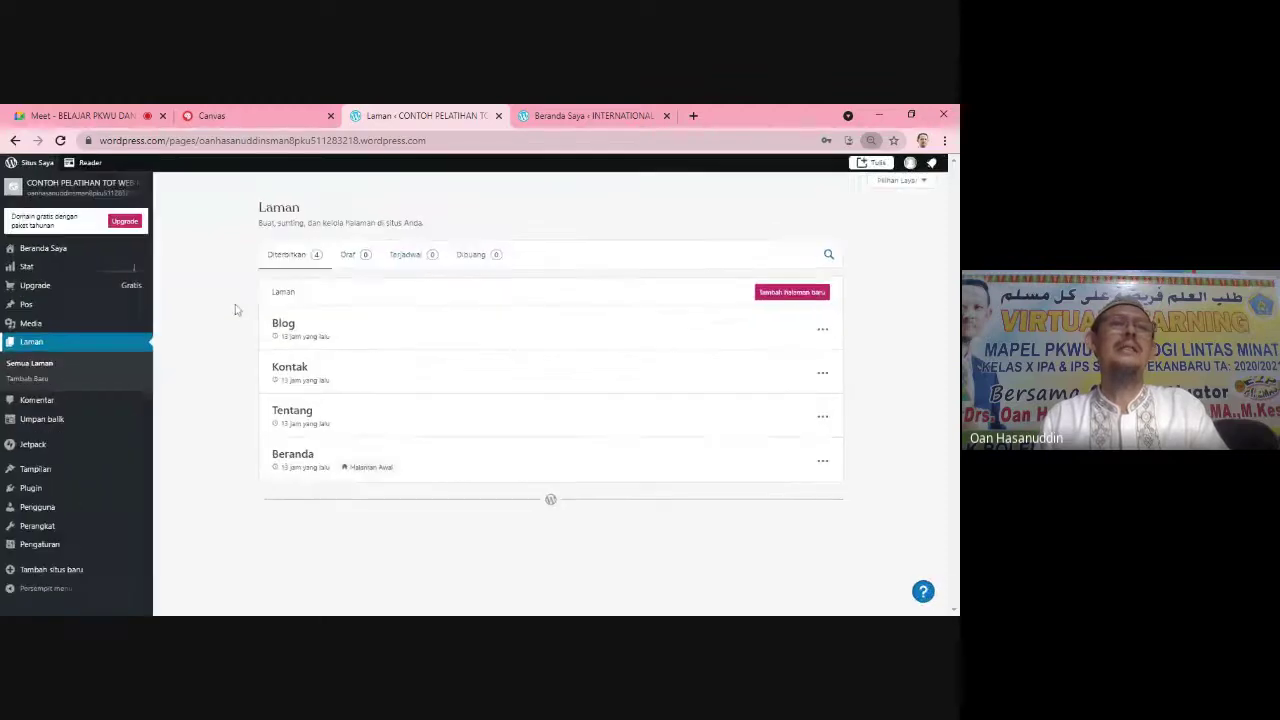
key(ctrl+plus)
key(ctrl+plus)
key(ctrl+plus)
key(ctrl+plus)
key(ctrl+plus)
key(ctrl+plus)
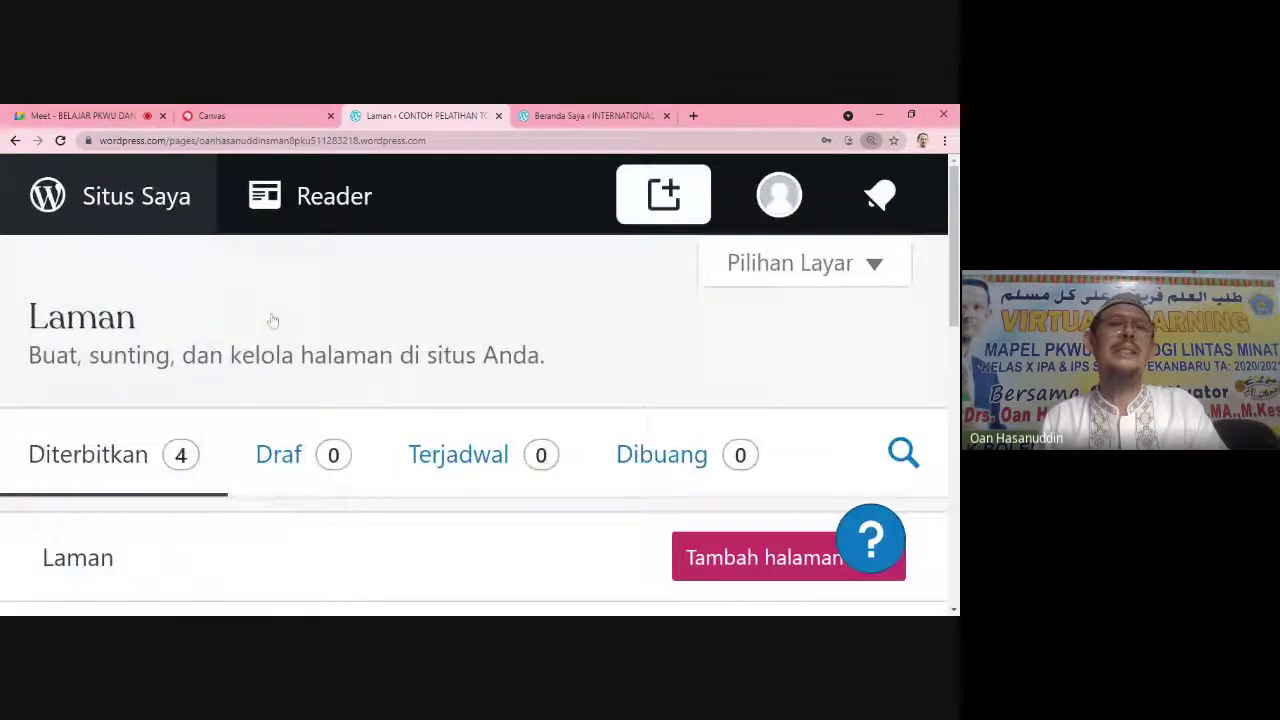
key(ctrl+minus)
key(ctrl+minus)
key(ctrl+minus)
scroll(157, 344, down, 2)
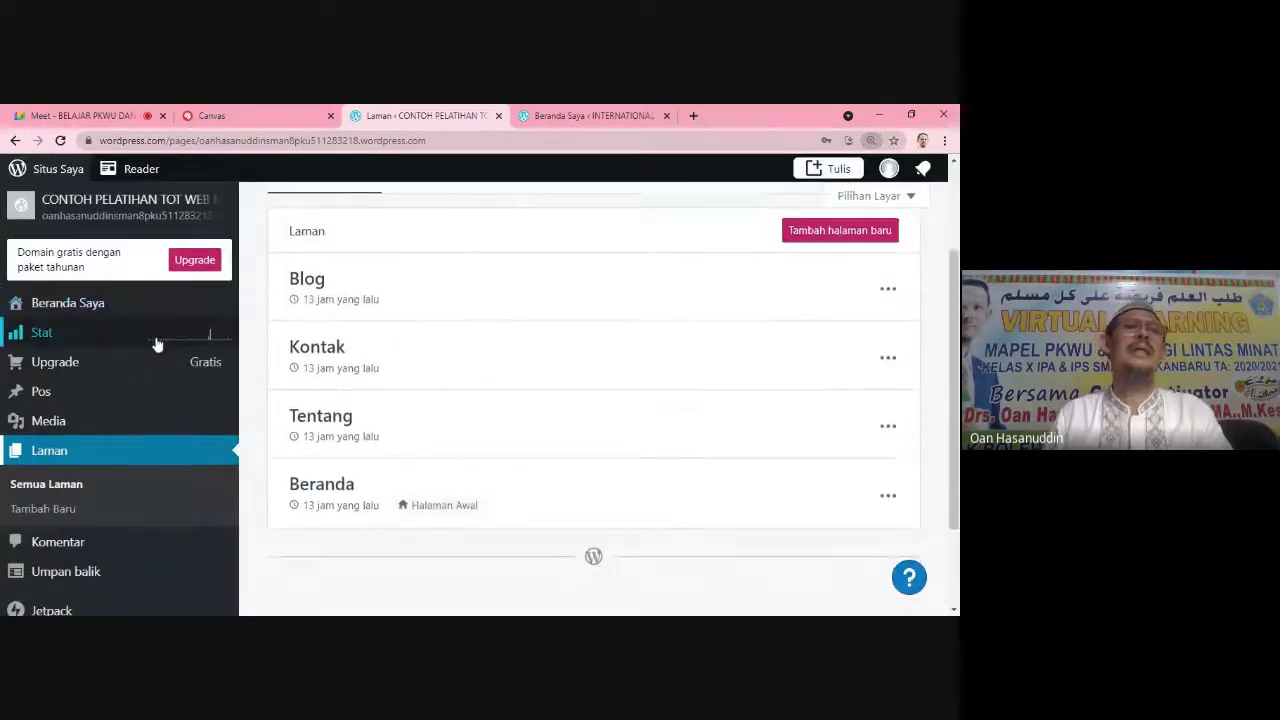
scroll(100, 357, down, 1)
scroll(100, 357, up, 2)
scroll(97, 358, down, 2)
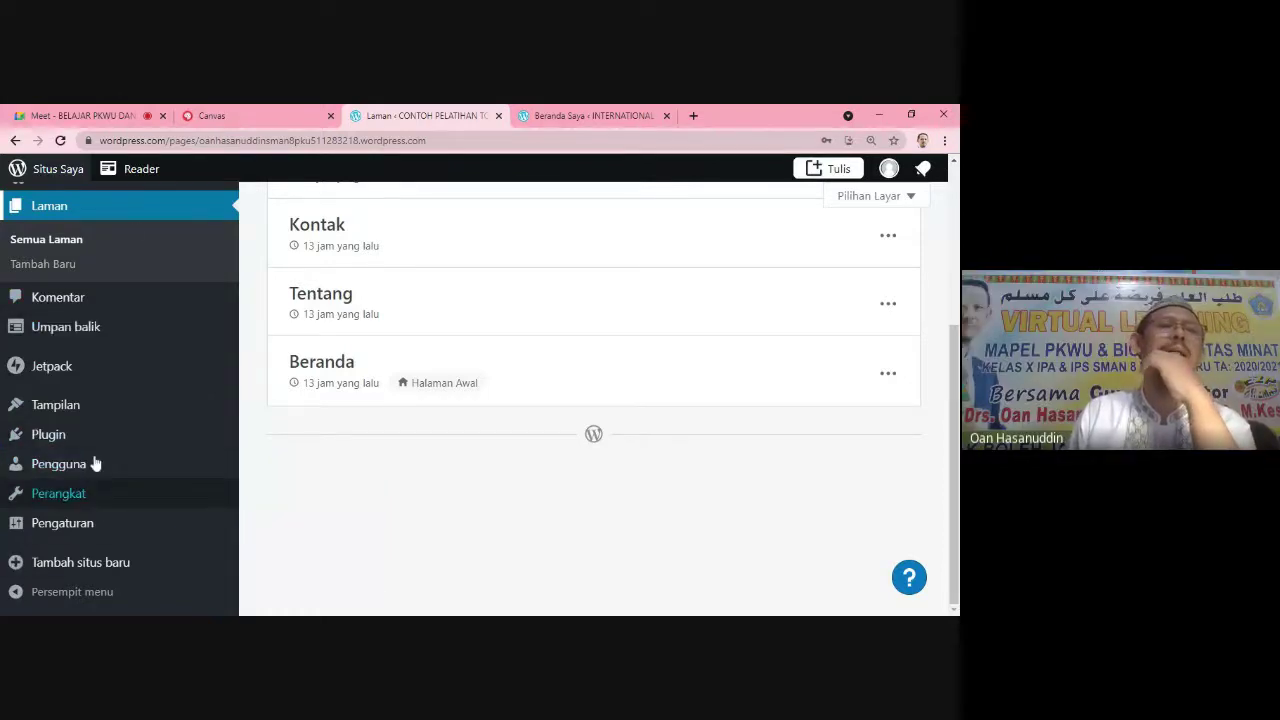
mouse_move(40, 498)
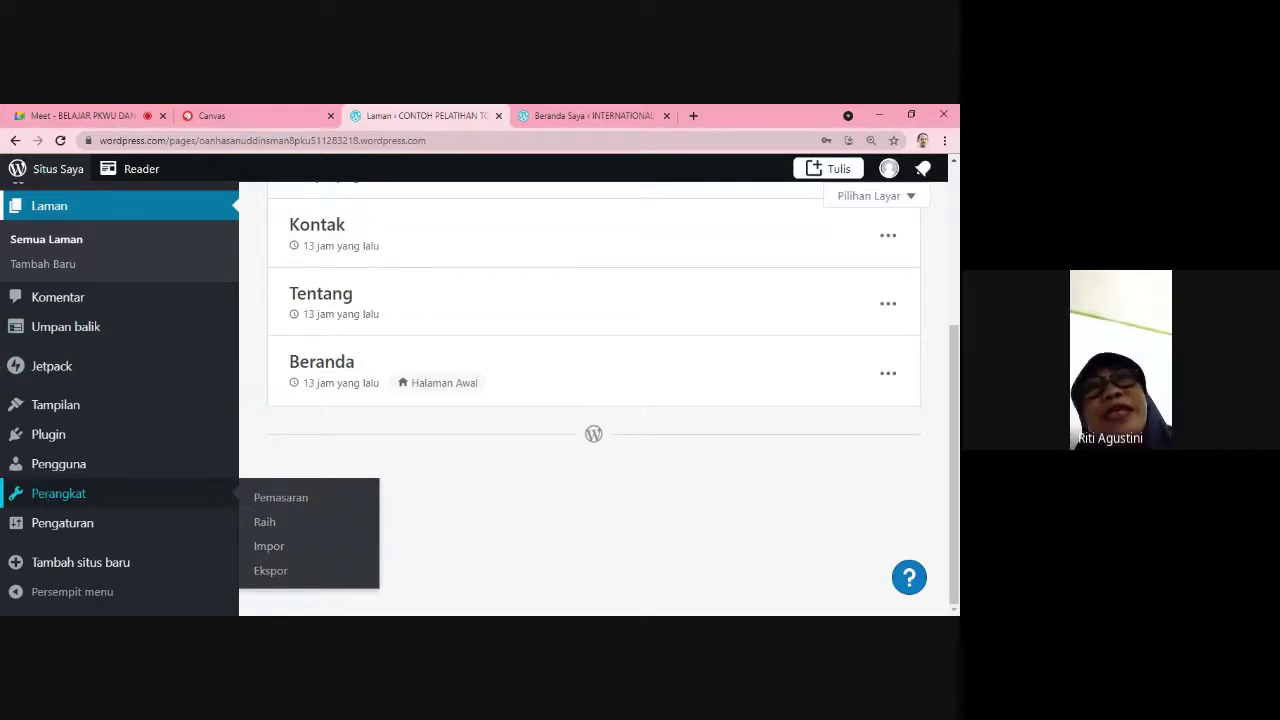
mouse_move(206, 320)
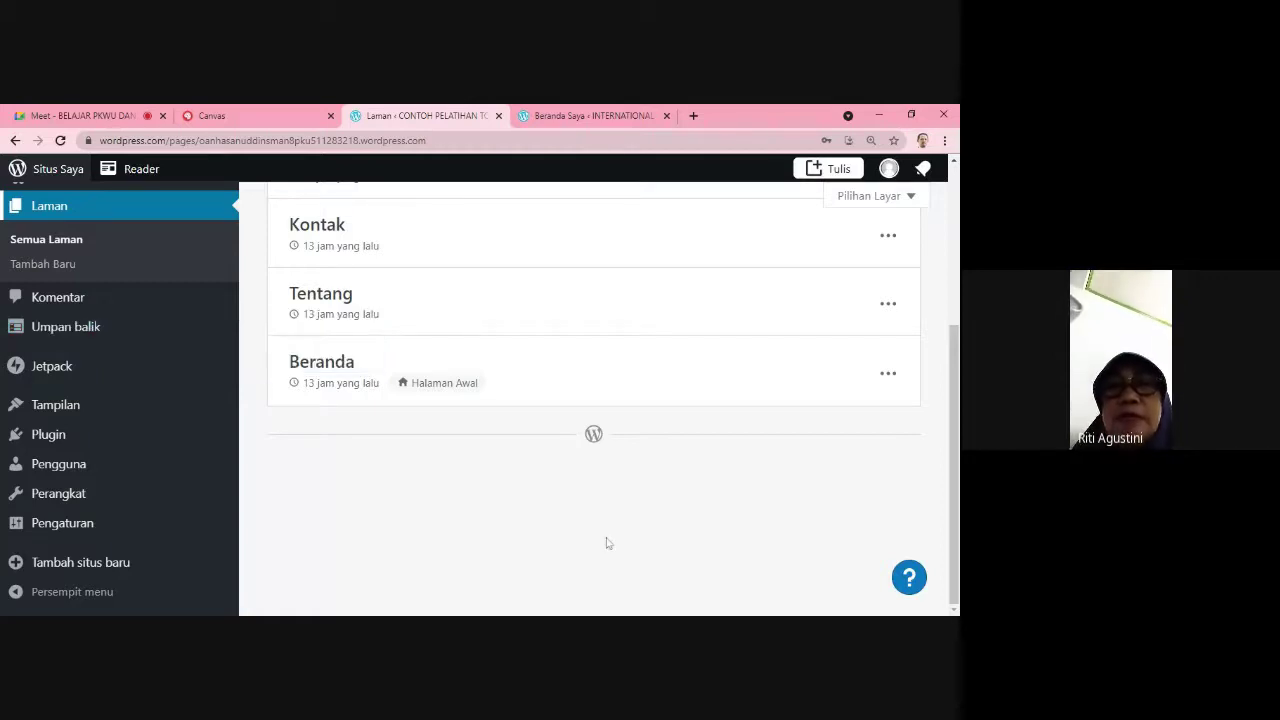
scroll(640, 497, up, 3)
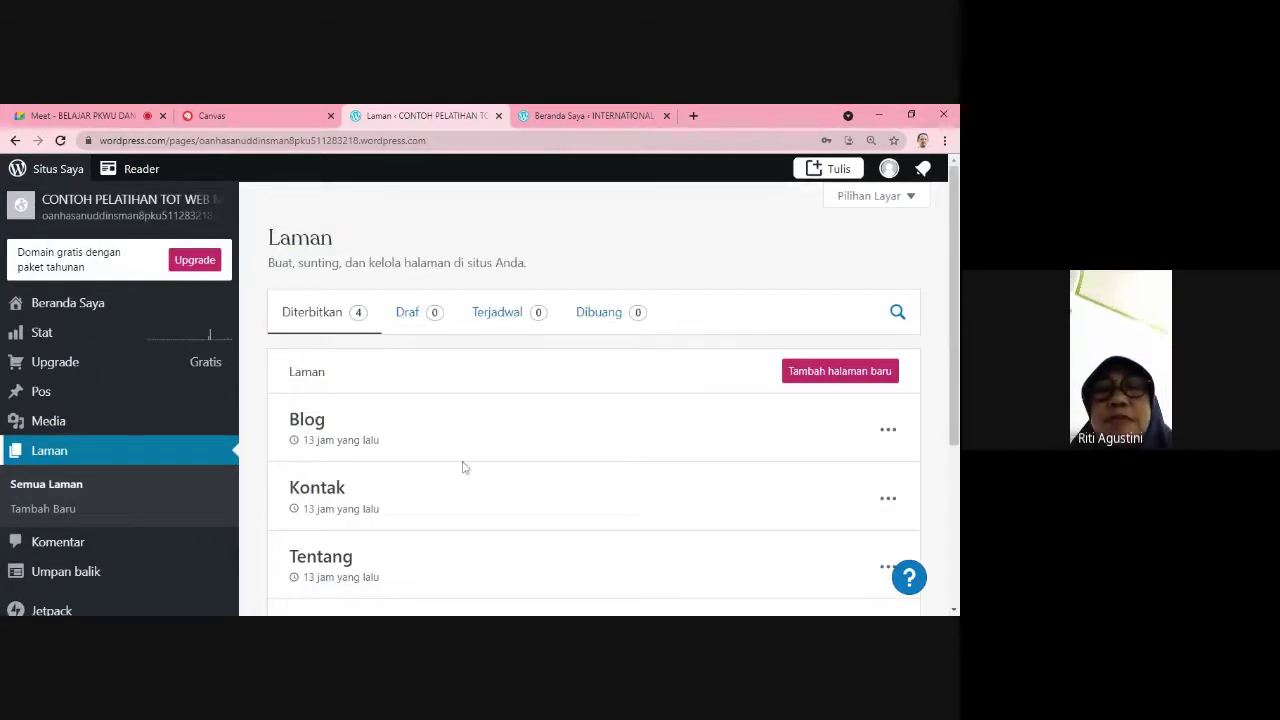
mouse_move(55, 358)
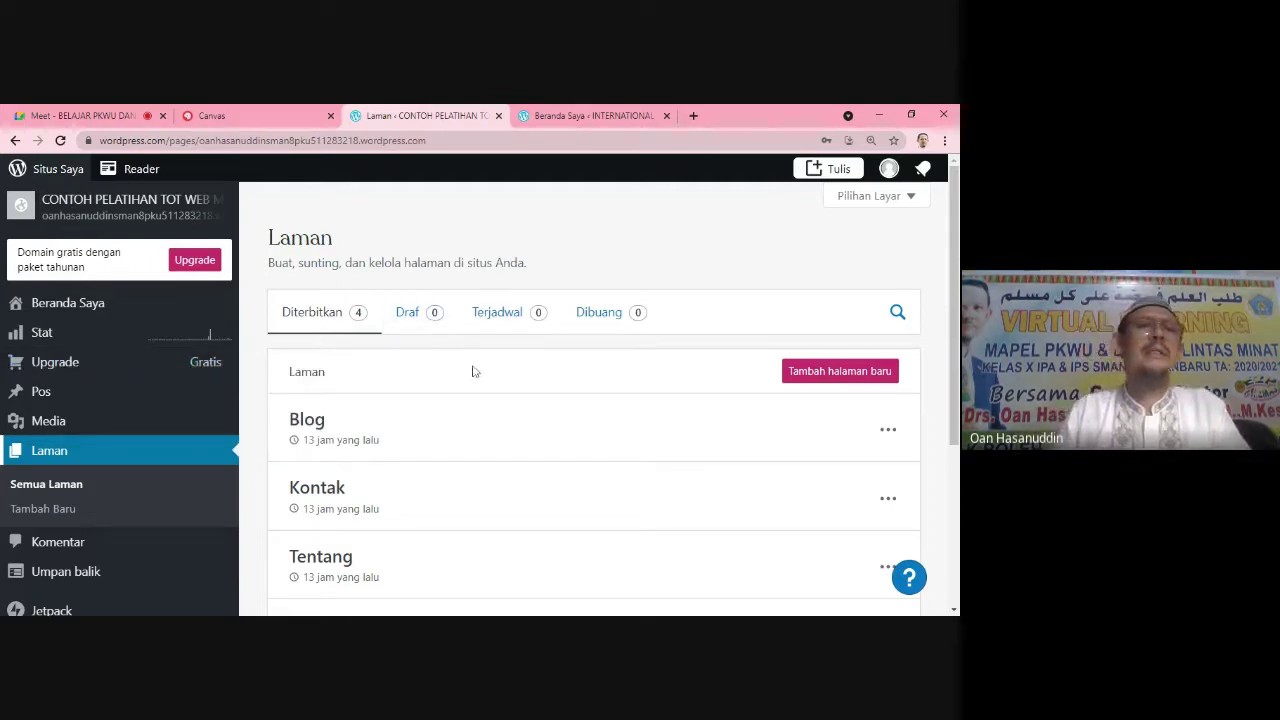
scroll(466, 374, down, 3)
Step: Scroll back up the pages list to show Blog, Kontak and Tentang
scroll(466, 438, up, 3)
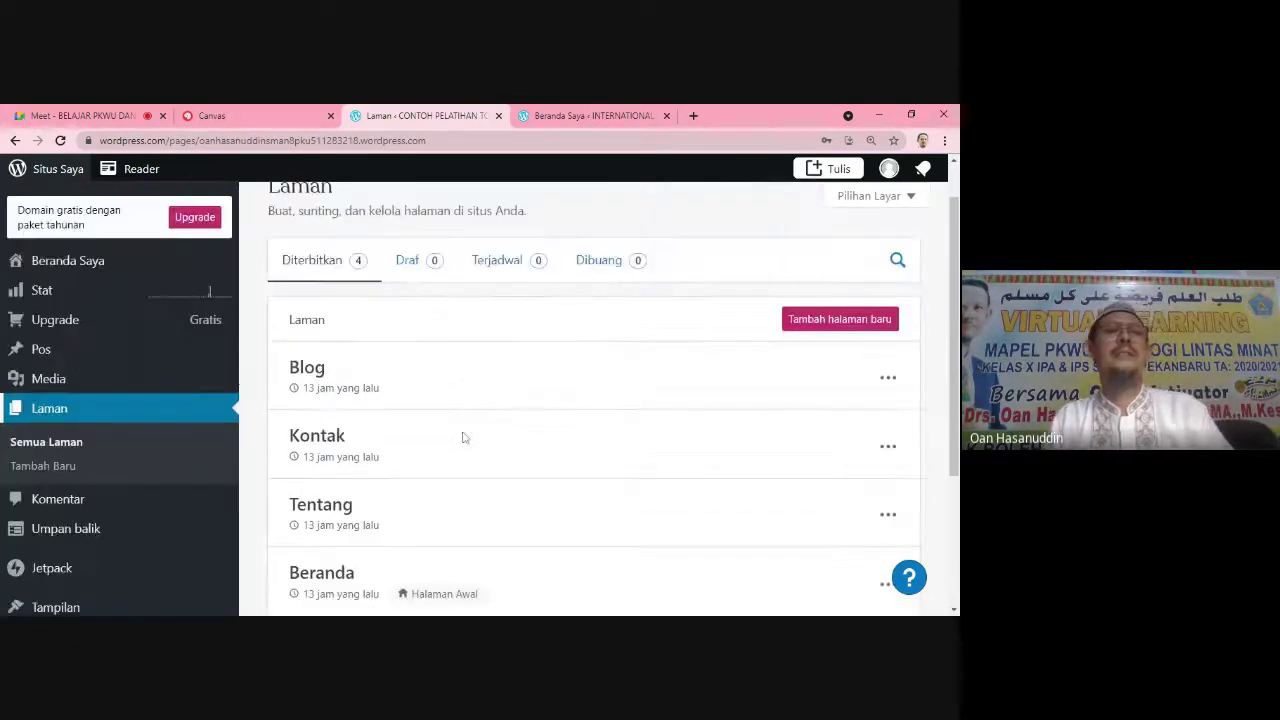
scroll(523, 424, up, 1)
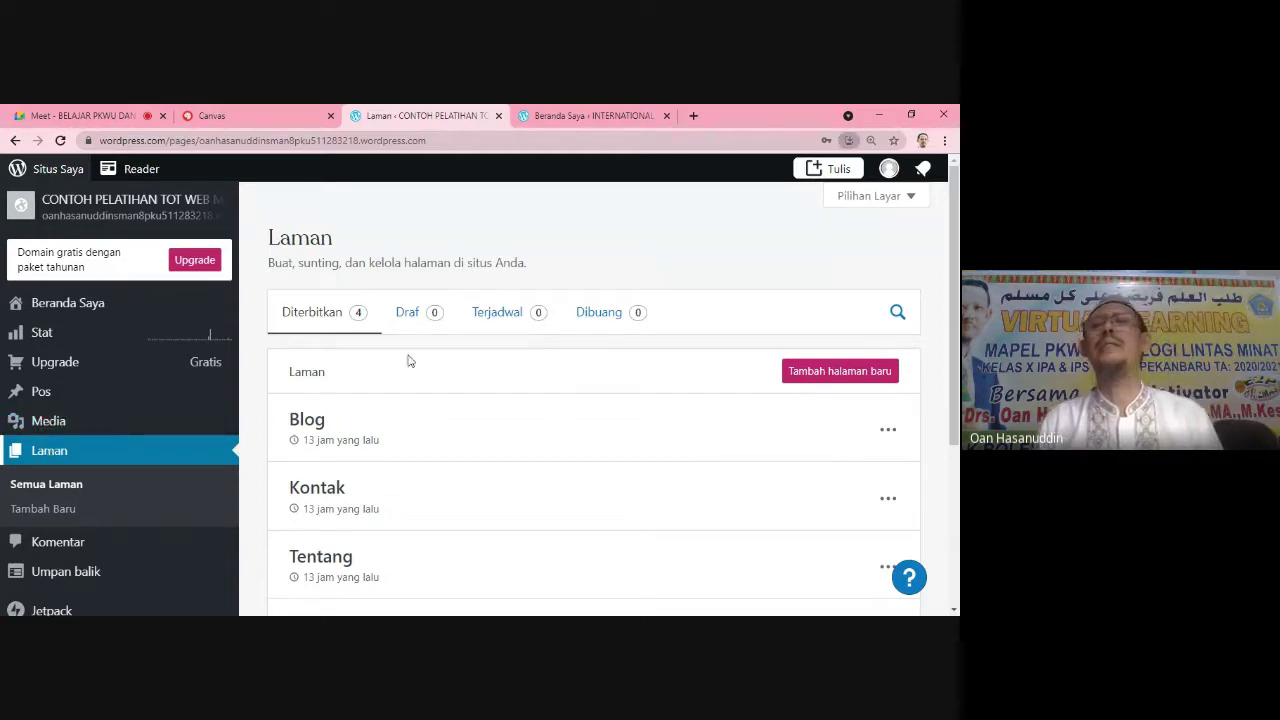
Step: Start a new page for CONTOH PELATIHAN with the Tambah halaman baru button
click(830, 374)
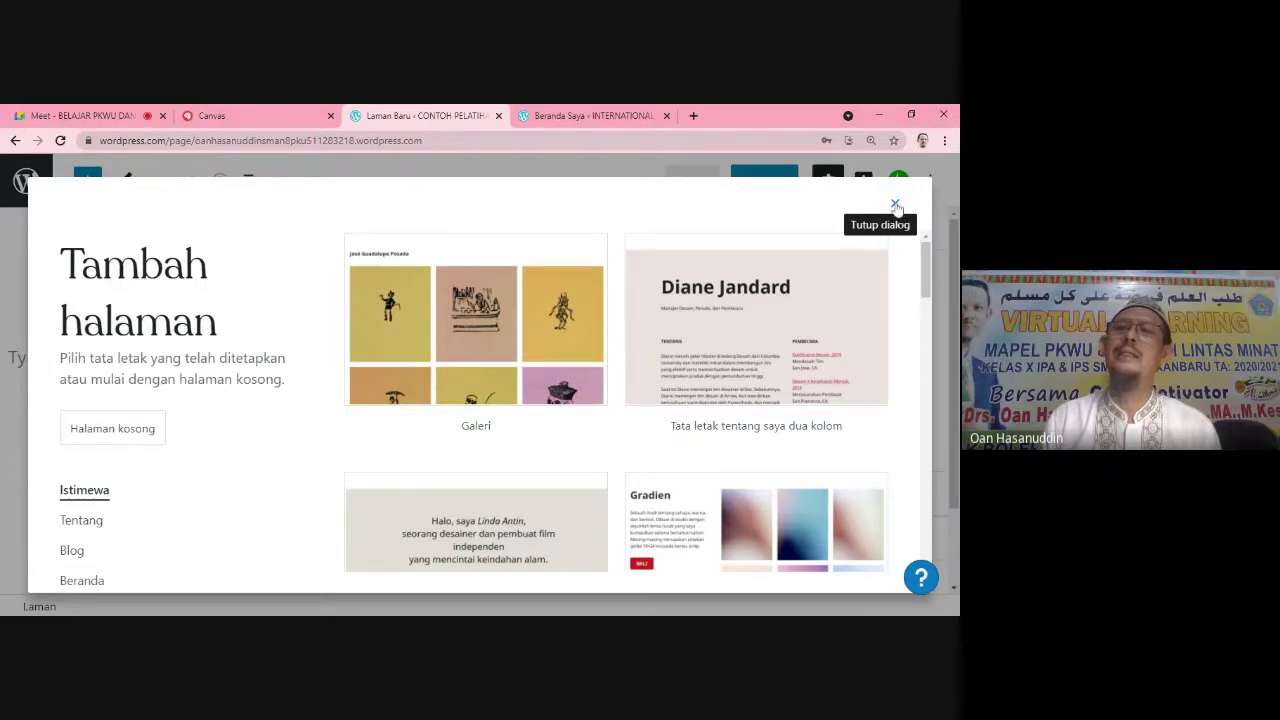
Step: Close the Tambah halaman layout chooser to keep a blank new page
click(896, 205)
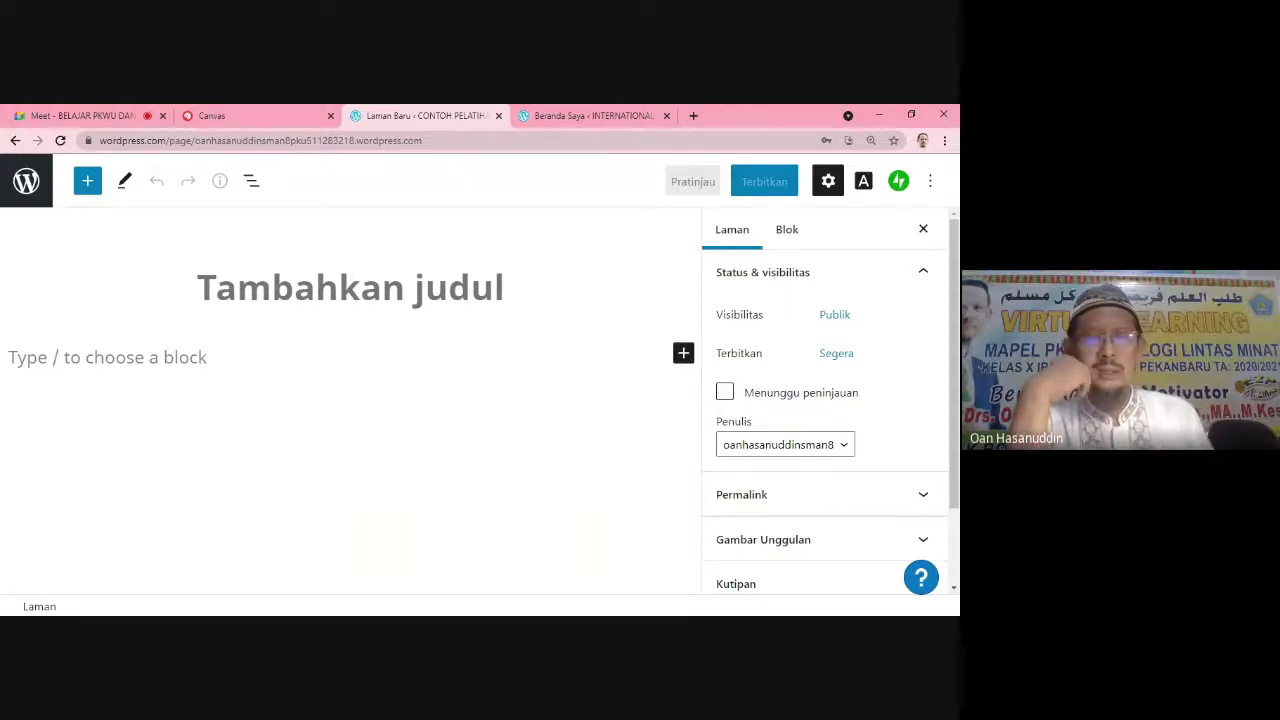
click(351, 287)
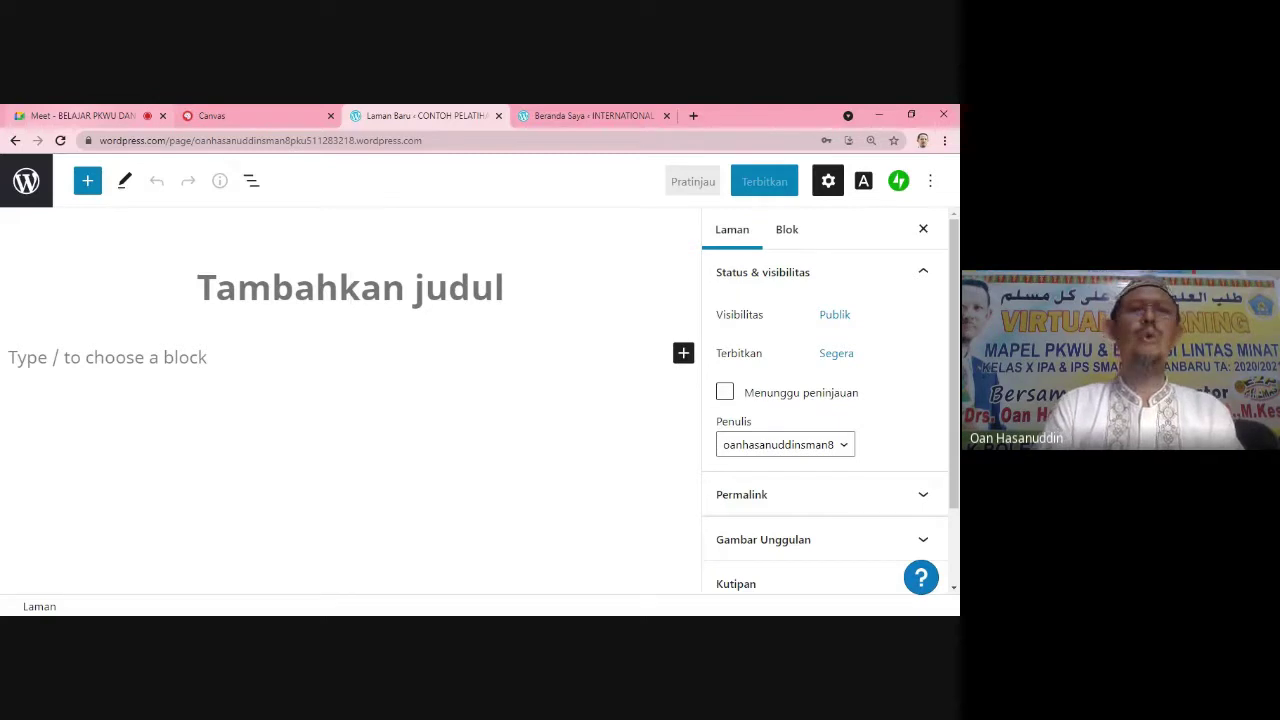
Step: Title the new page MUQODDIMAH and start an empty paragraph below it
text(MU)
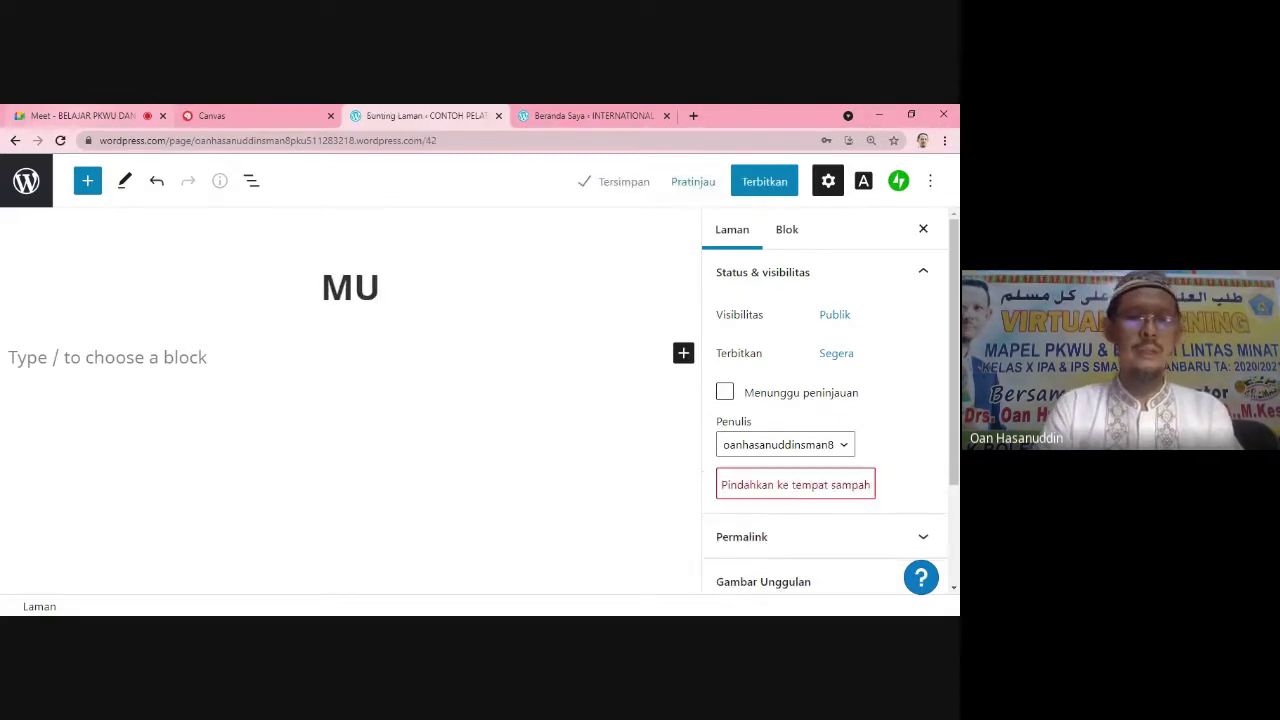
text(Q)
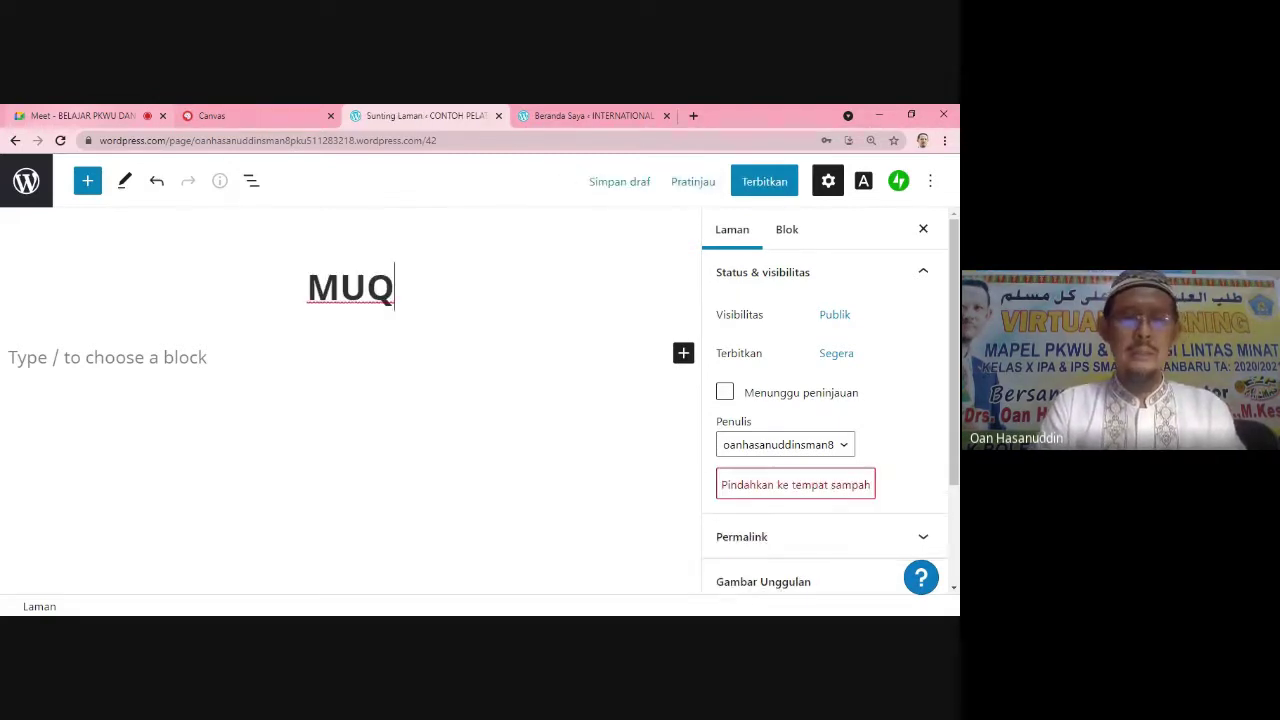
text(O)
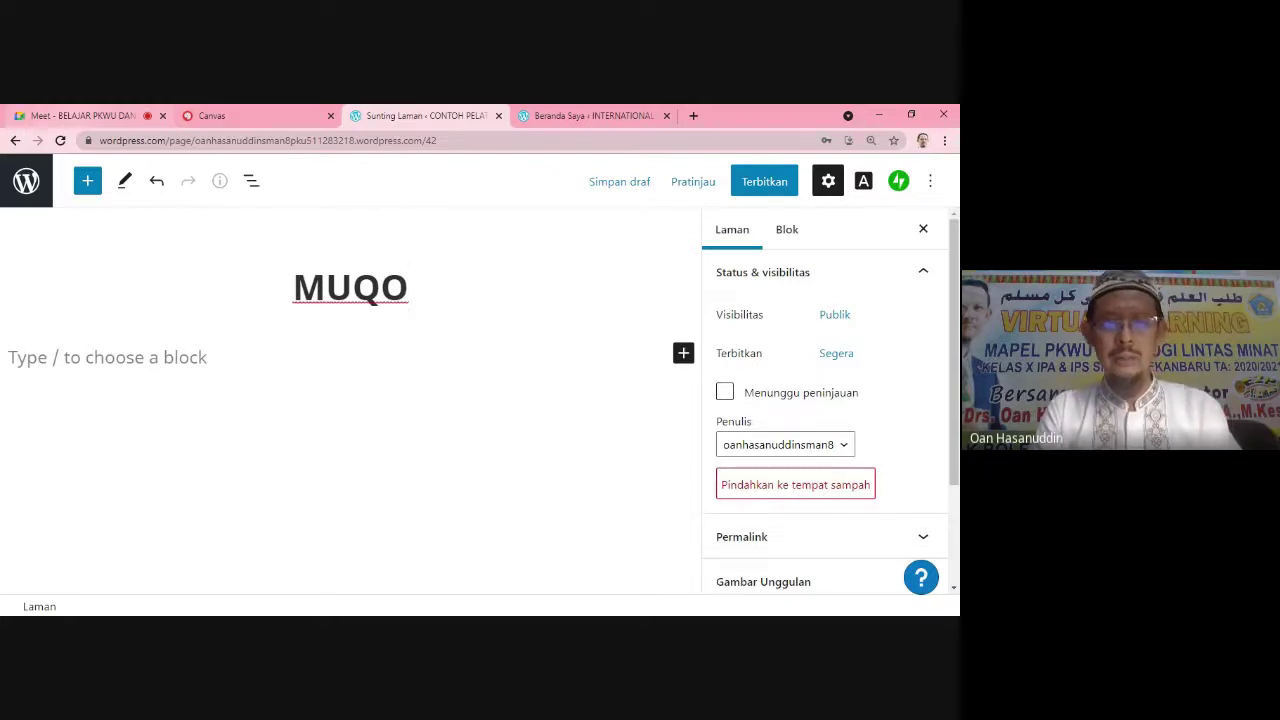
text(DD)
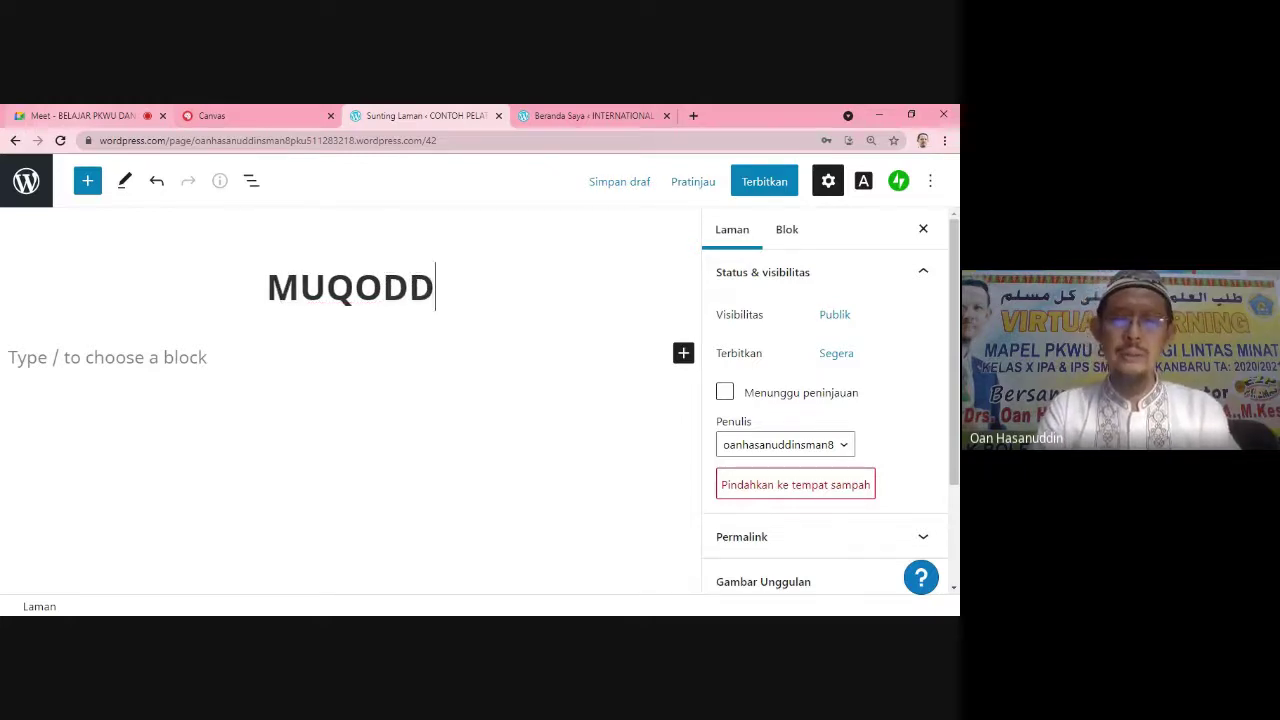
text(IMAH)
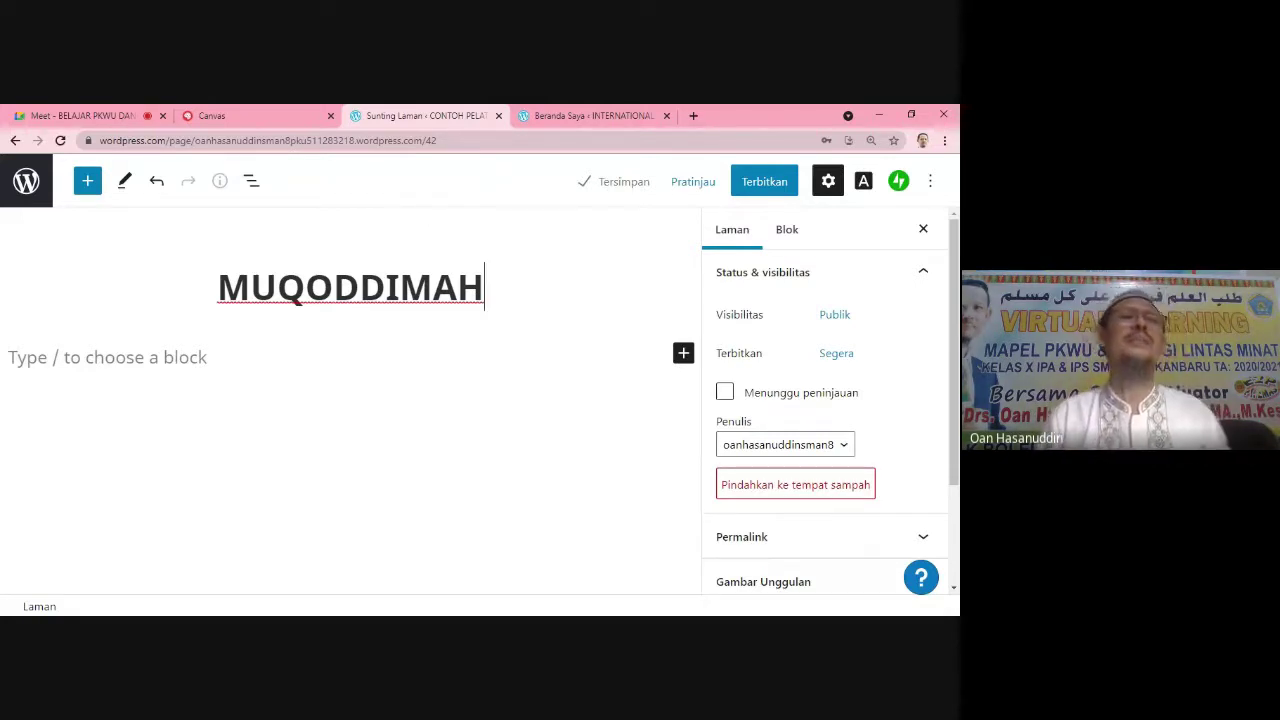
key(Return)
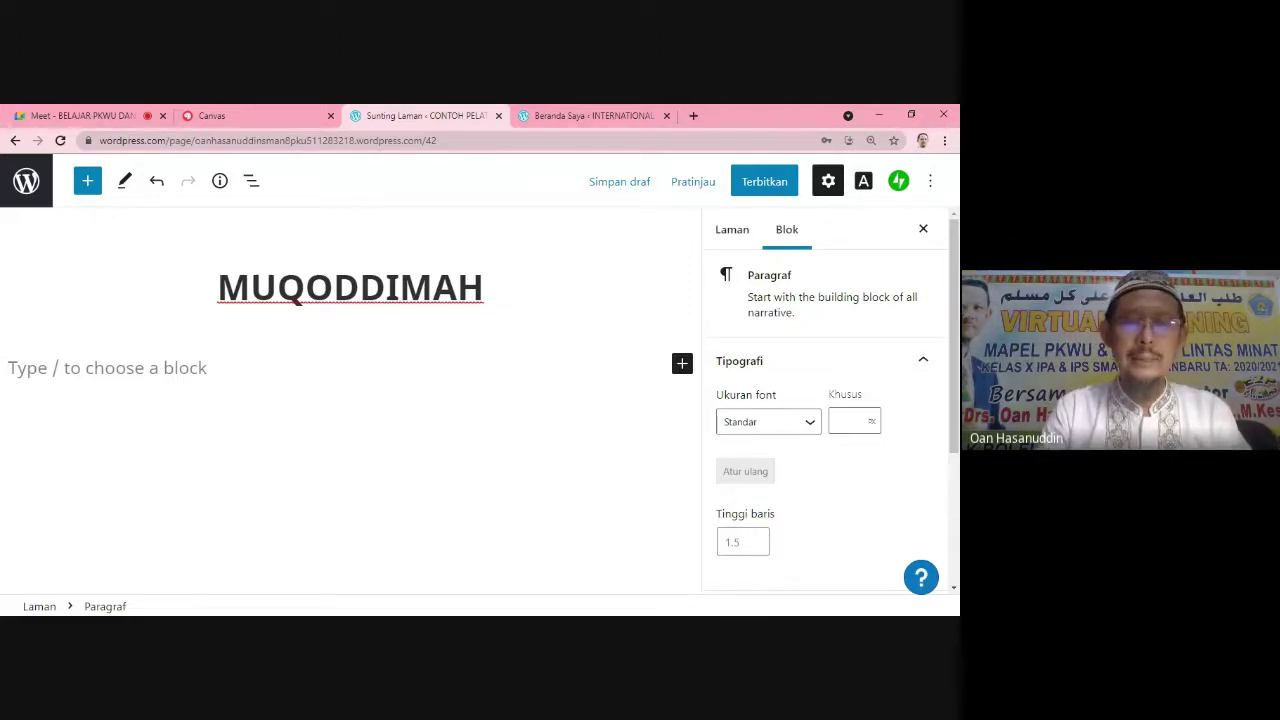
Step: Write 'NANTI DIISI' as placeholder text in the paragraph under MUQODDIMAH
text(NAN)
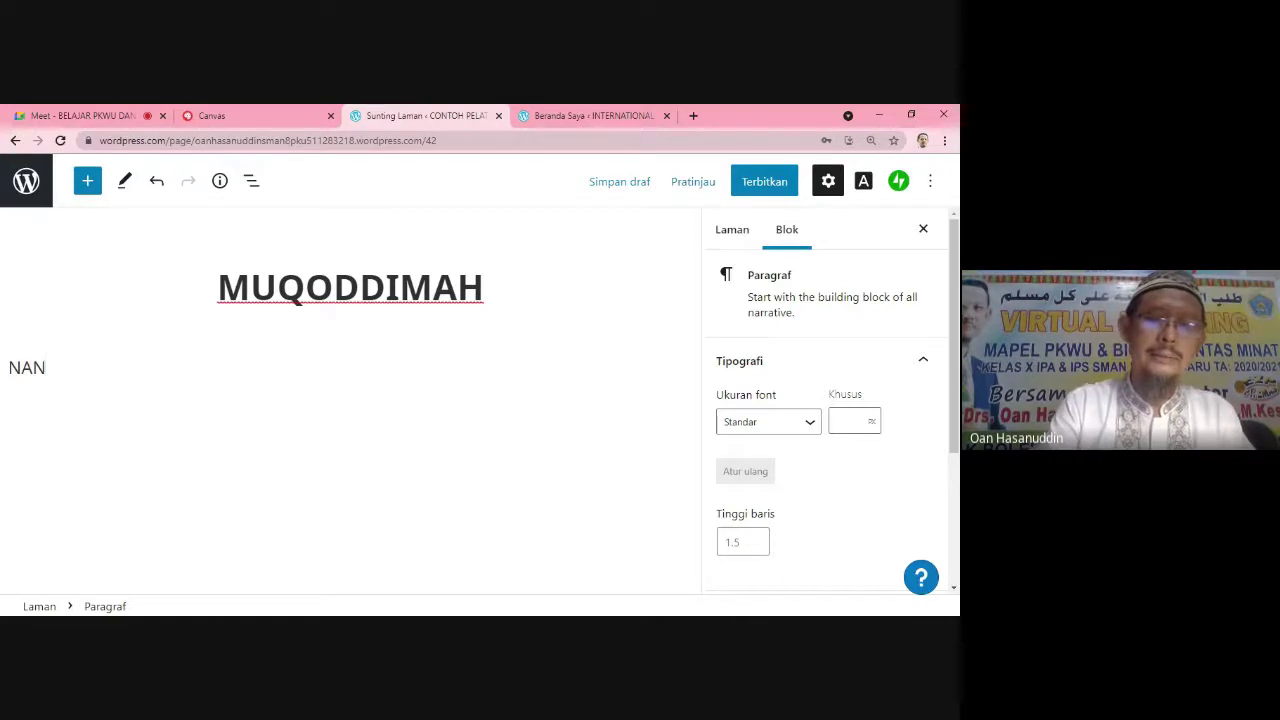
text(TI DI)
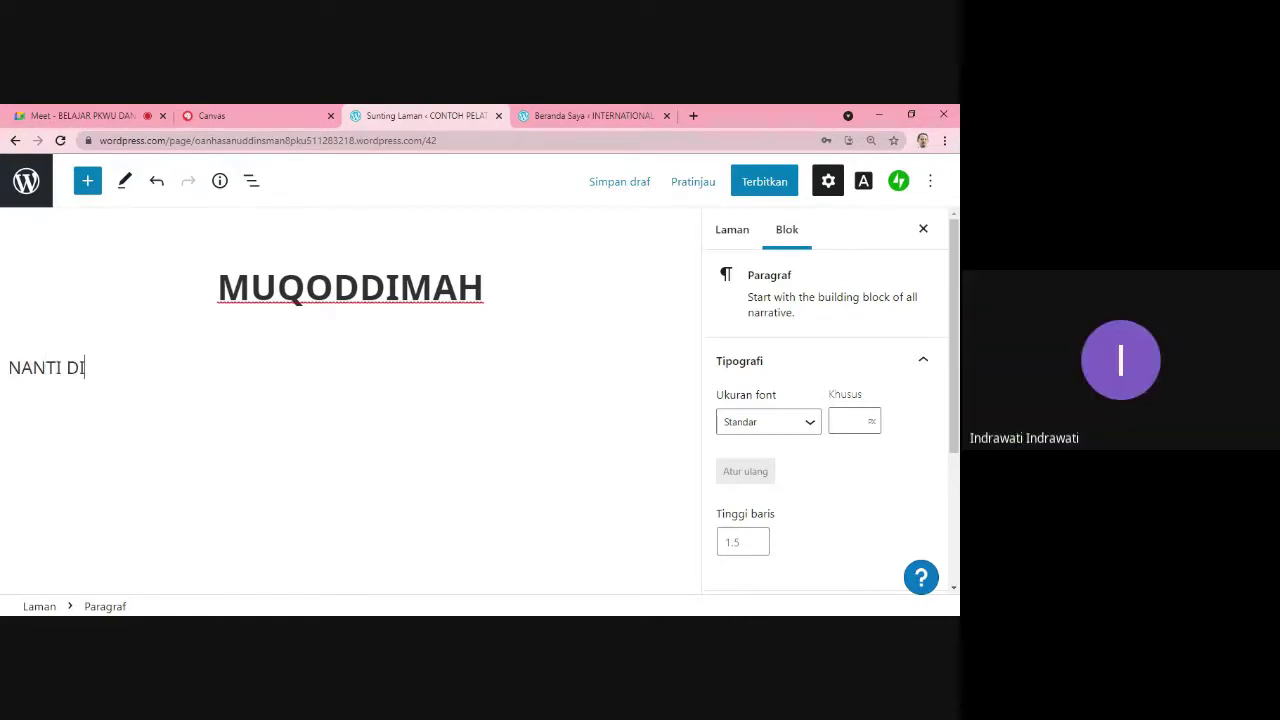
text(ISI)
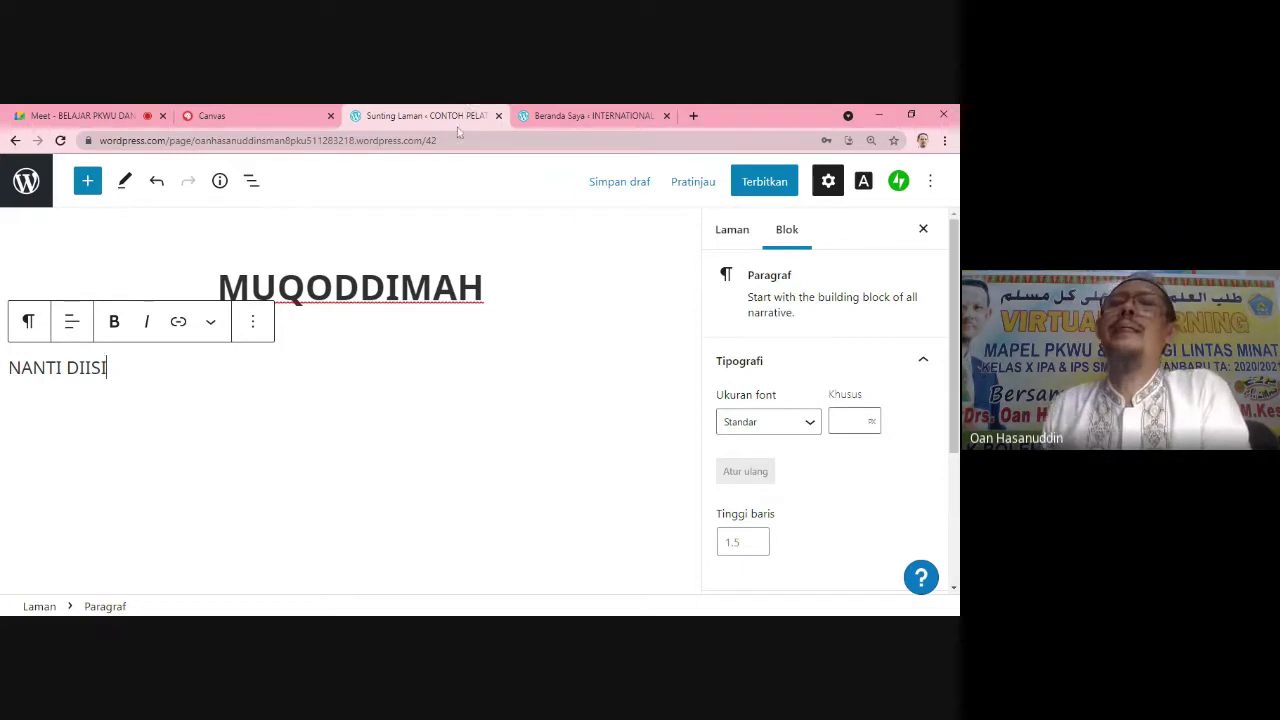
Step: Publish the MUQODDIMAH page, confirming in the pre-publish panel
click(765, 184)
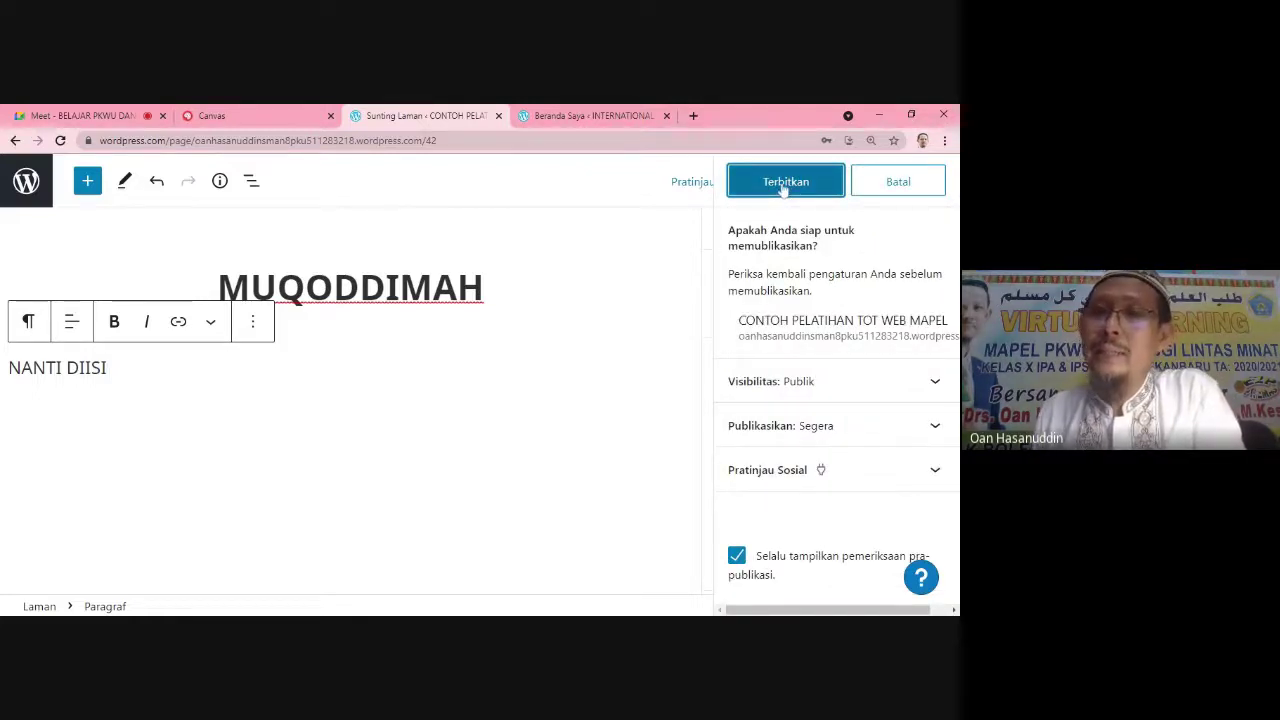
click(780, 189)
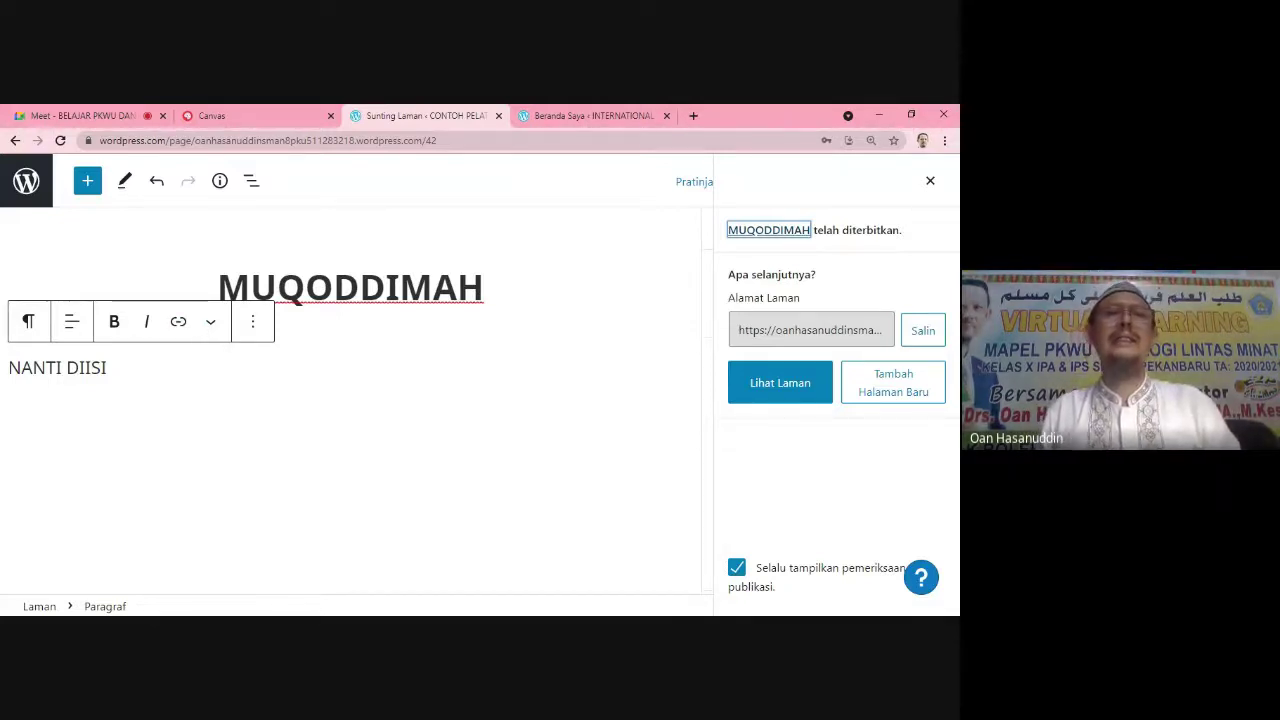
key(ctrl+minus)
key(ctrl+minus)
key(ctrl+minus)
key(ctrl+plus)
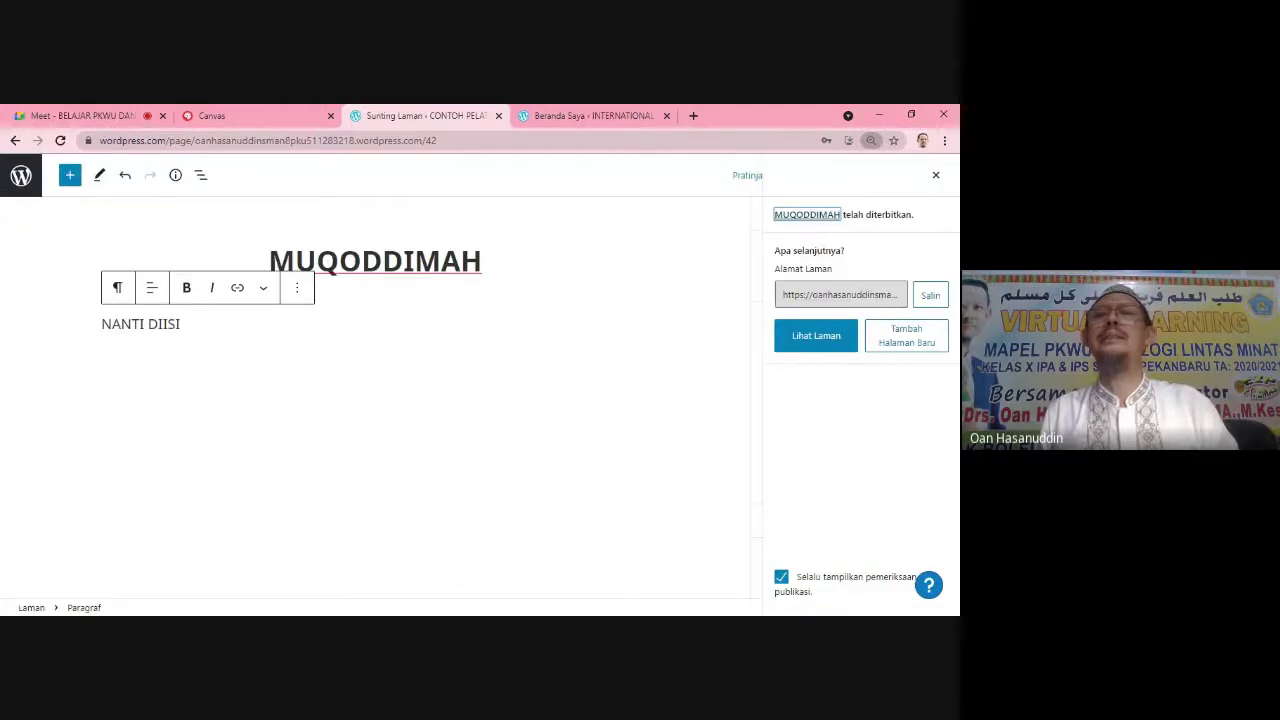
key(ctrl+plus)
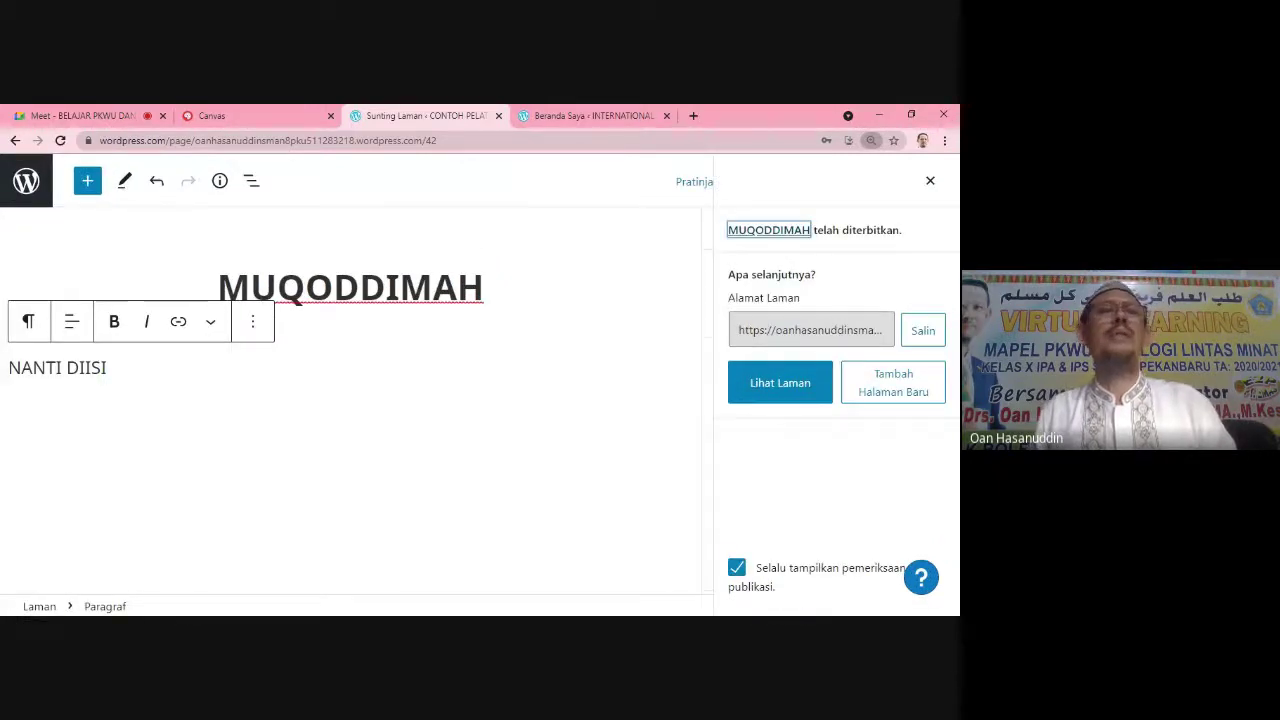
key(ctrl+plus)
key(ctrl+plus)
key(ctrl+minus)
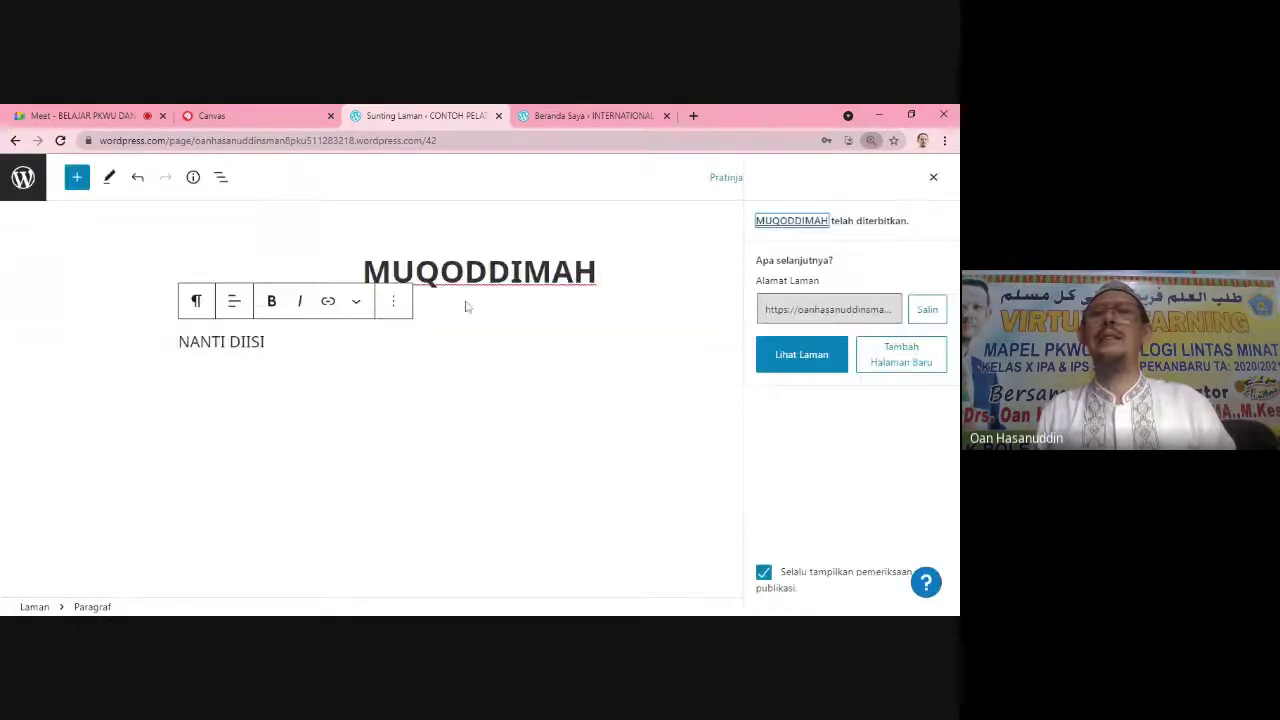
key(ctrl+minus)
key(ctrl+plus)
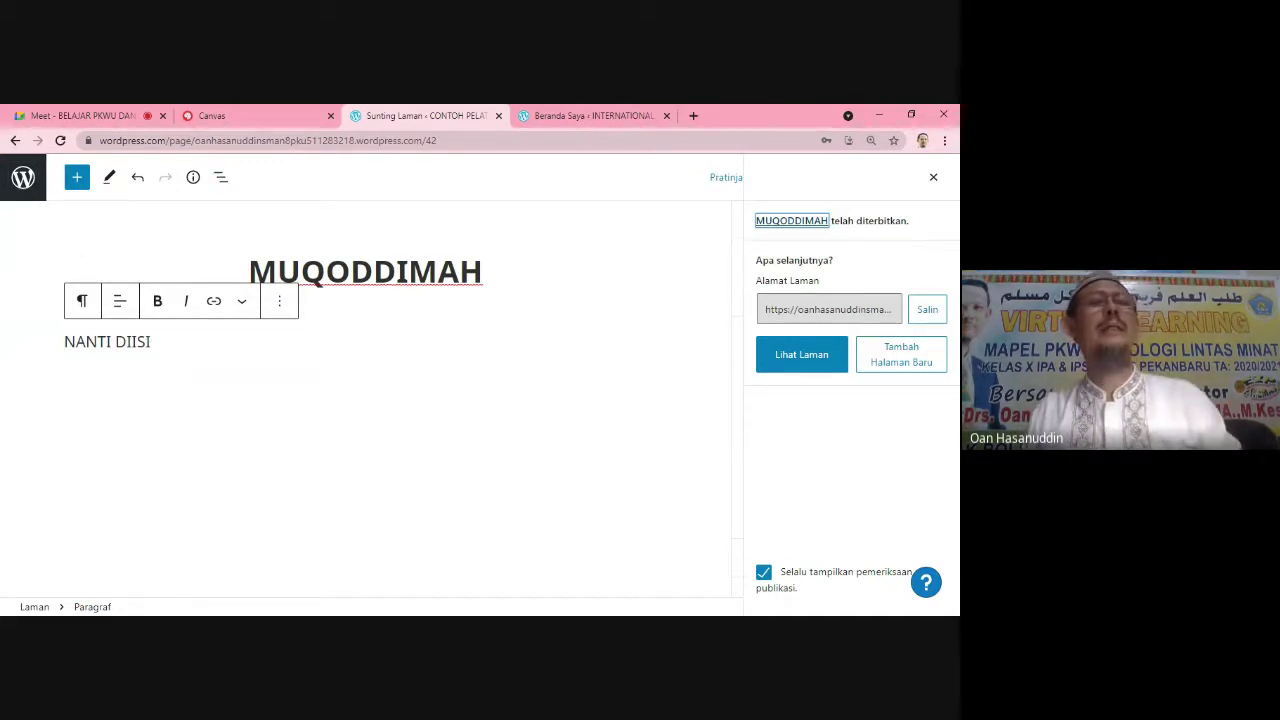
scroll(222, 341, up, 2)
scroll(222, 341, down, 1)
scroll(215, 337, down, 1)
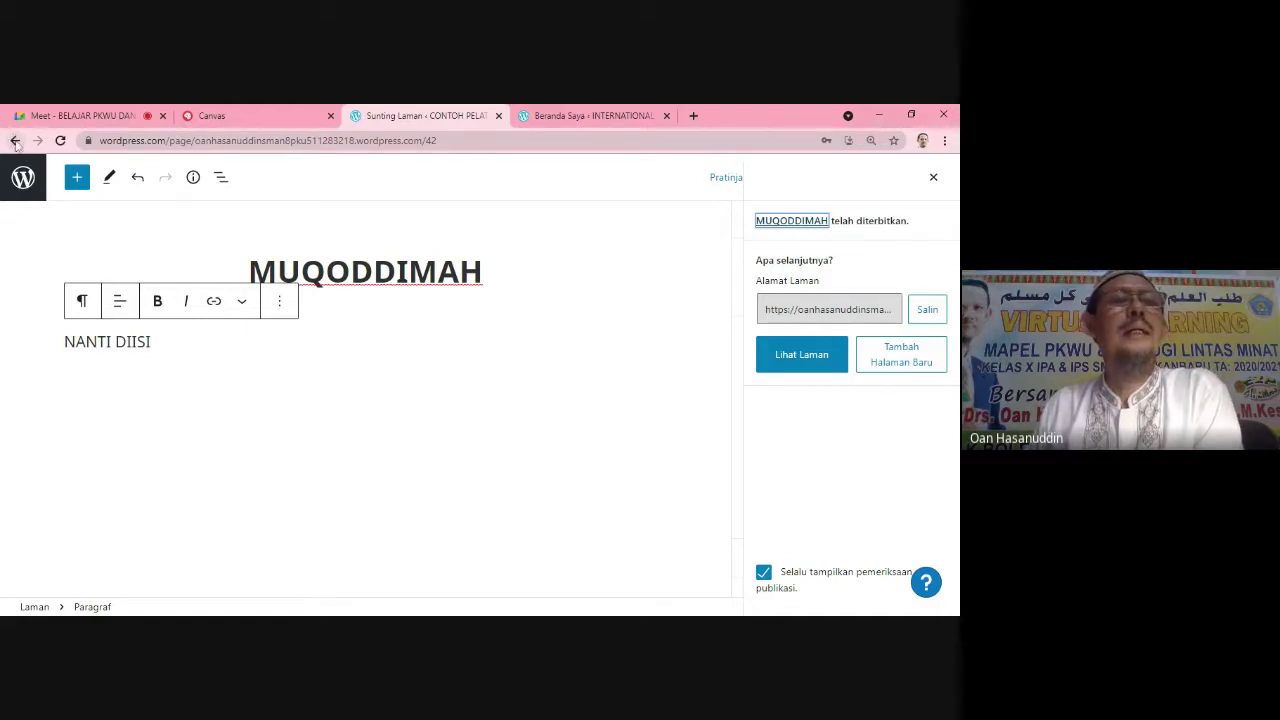
Step: Go back to the Laman list, forward to the MUQODDIMAH editor, then back to the list
click(15, 142)
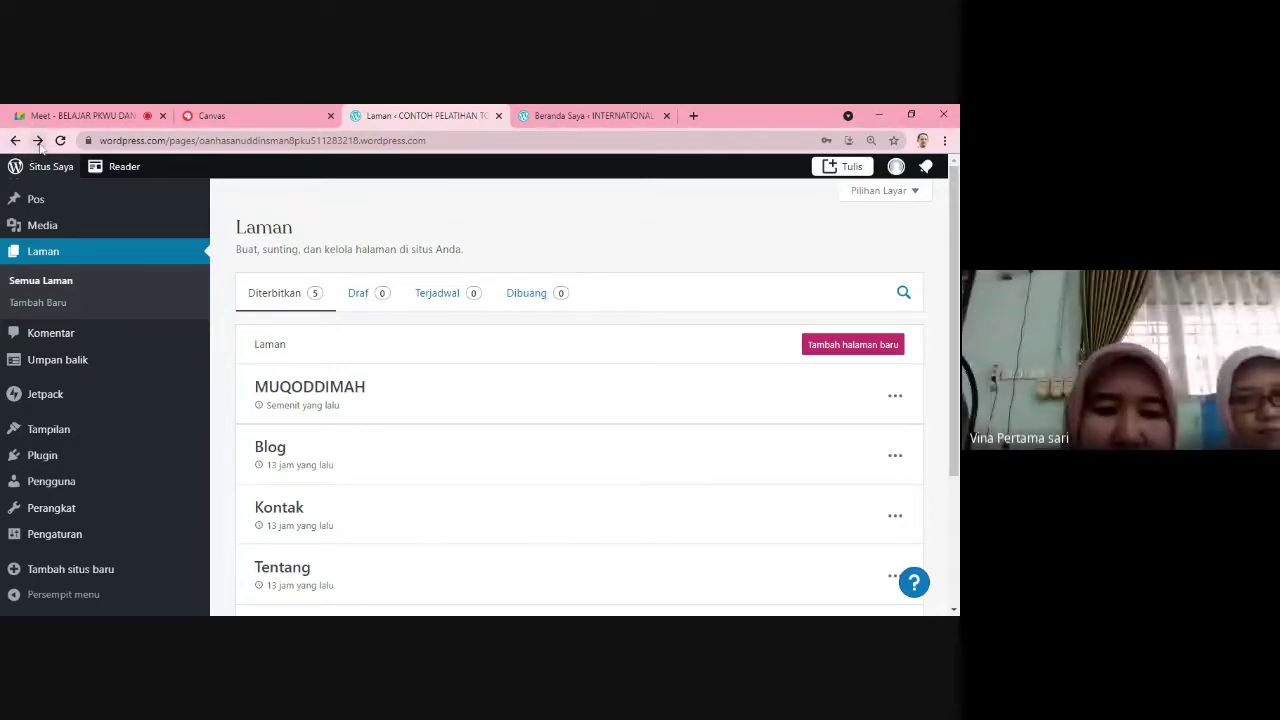
click(37, 140)
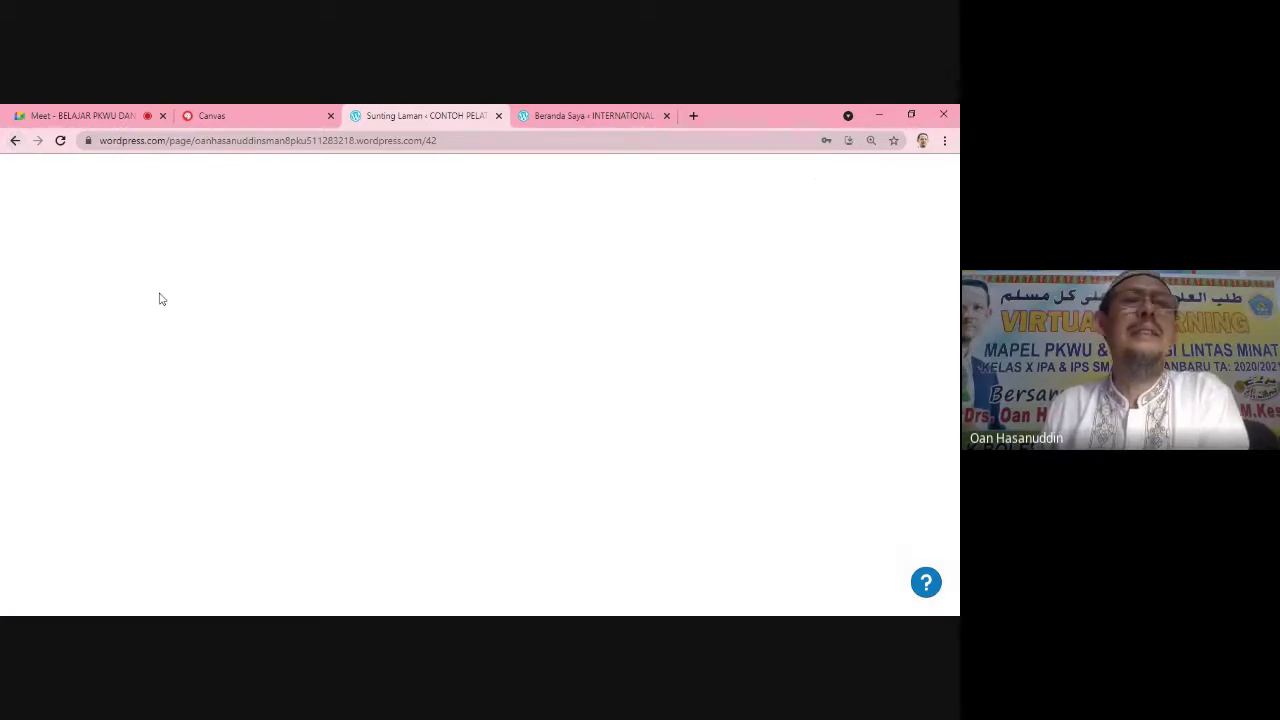
click(16, 141)
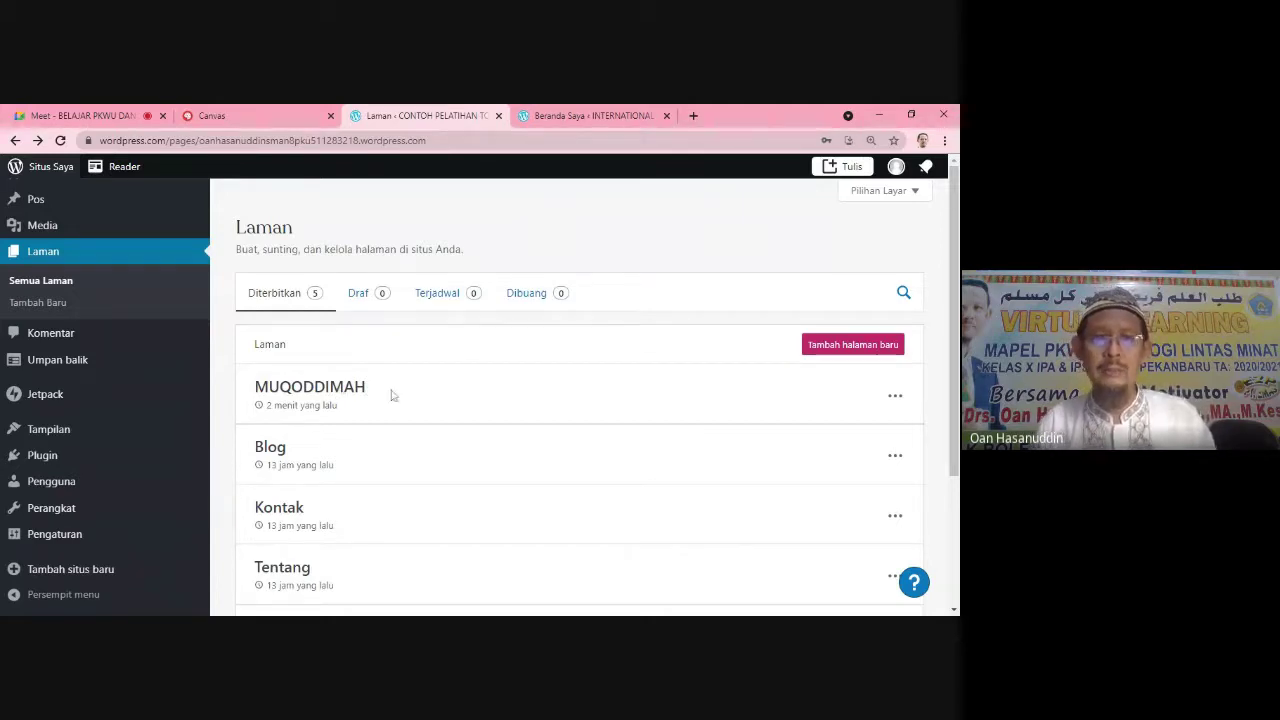
Step: Zoom in, add a new page and dismiss the Tambah halaman layout chooser
key(ctrl+plus)
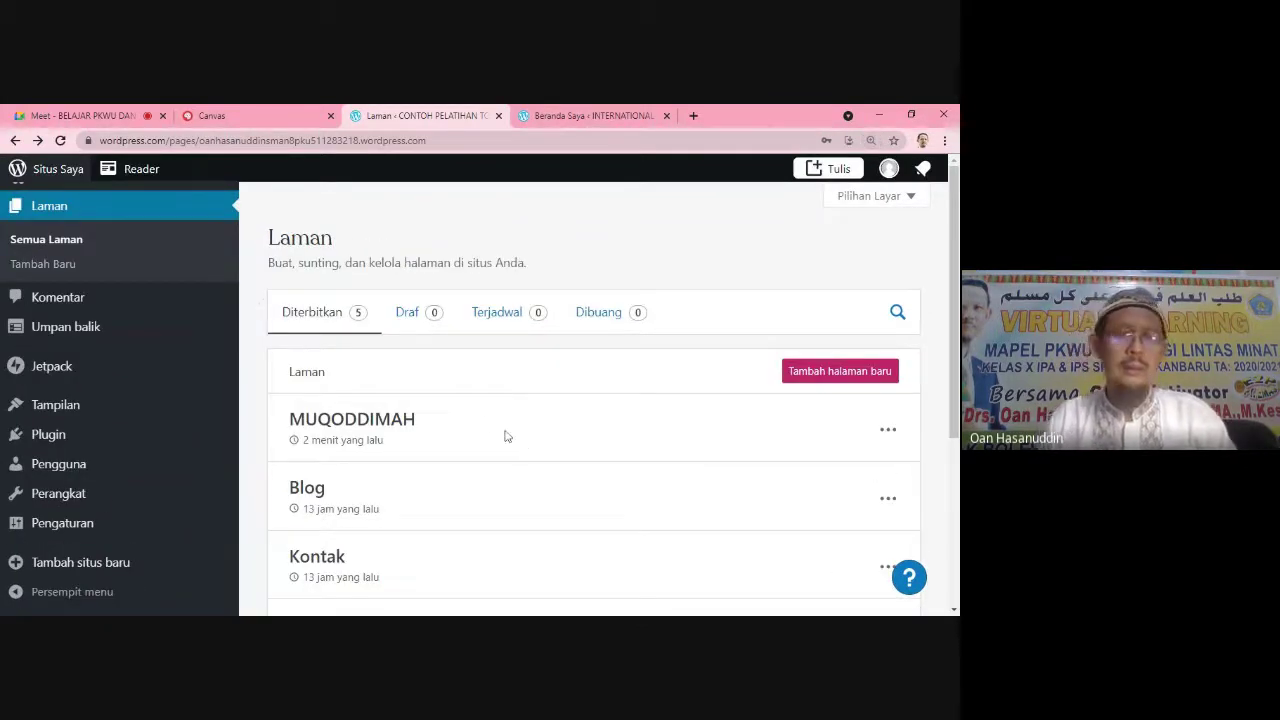
click(826, 375)
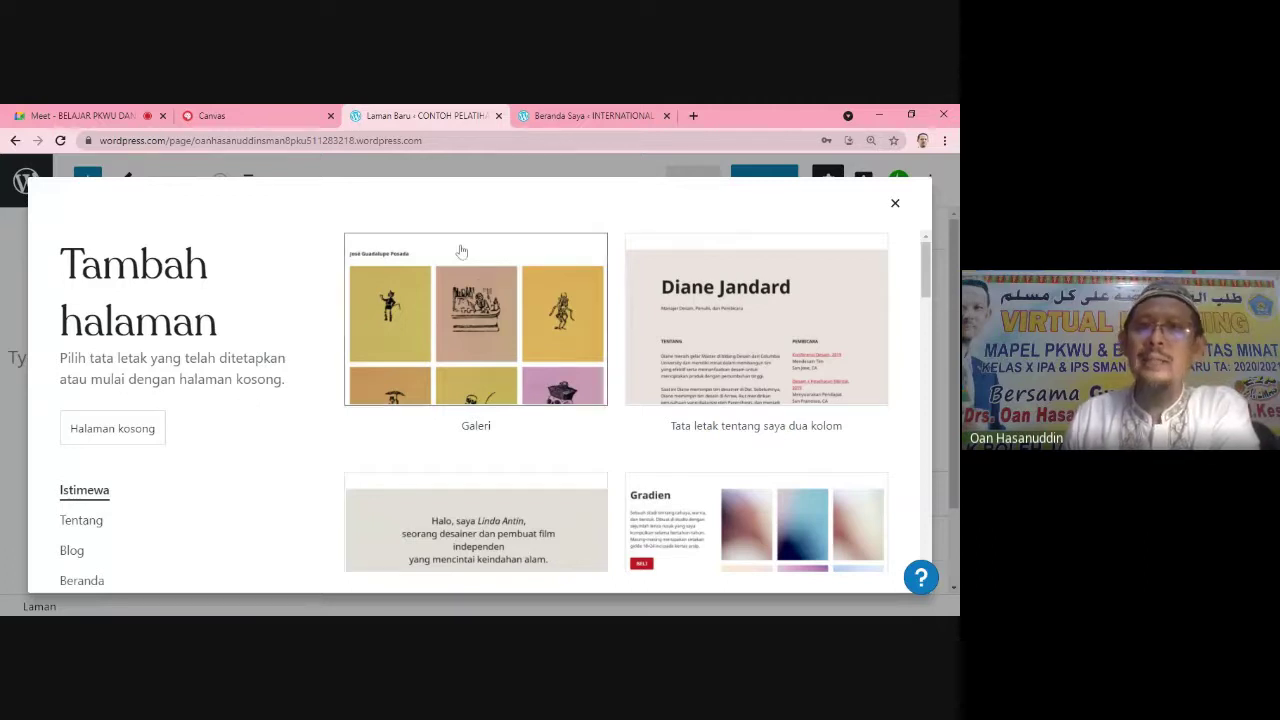
click(896, 205)
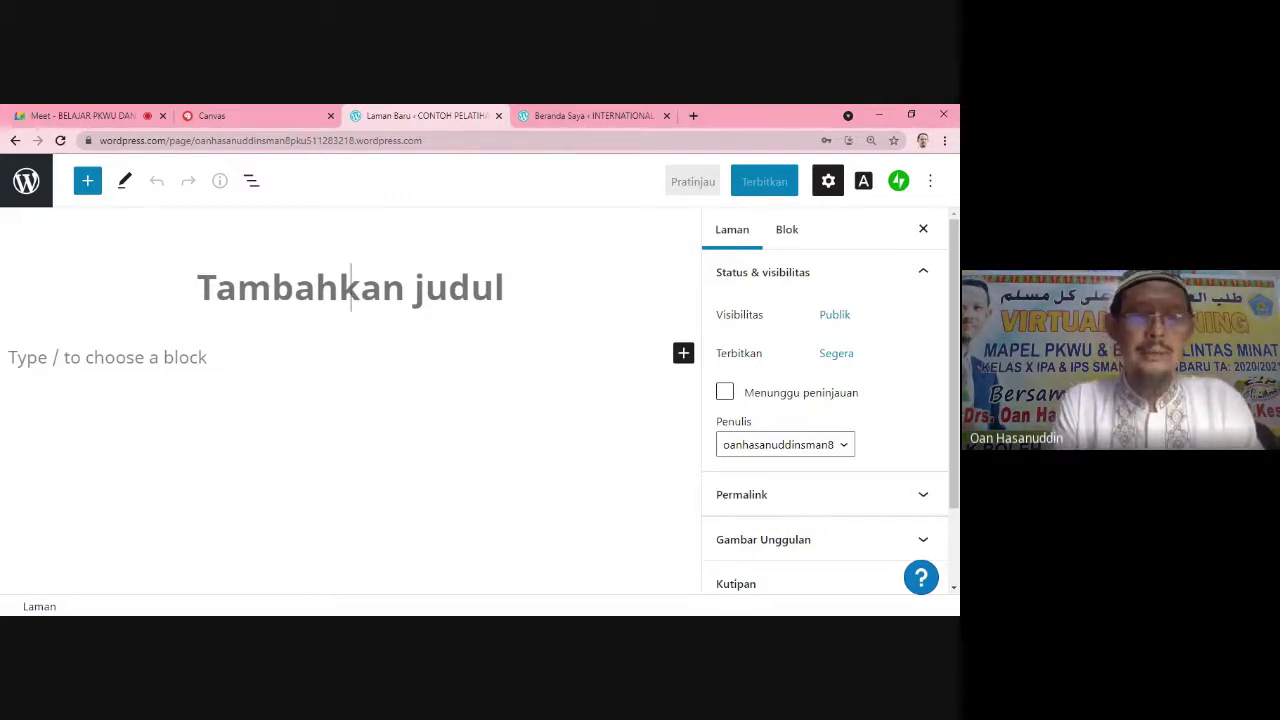
Step: Enter the title 'PKWU TAHUN AJARAN 2021/2022' and the body paragraph 'NANTI DIISI'
text(TA)
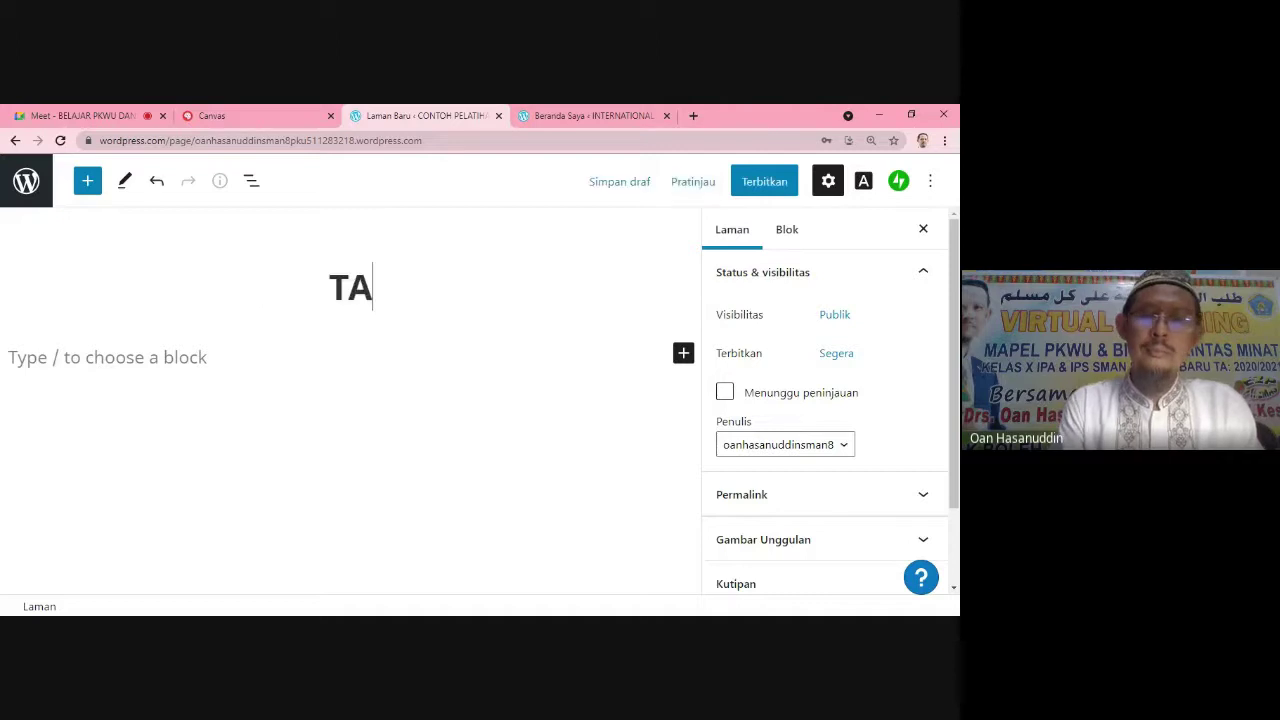
text(HUN)
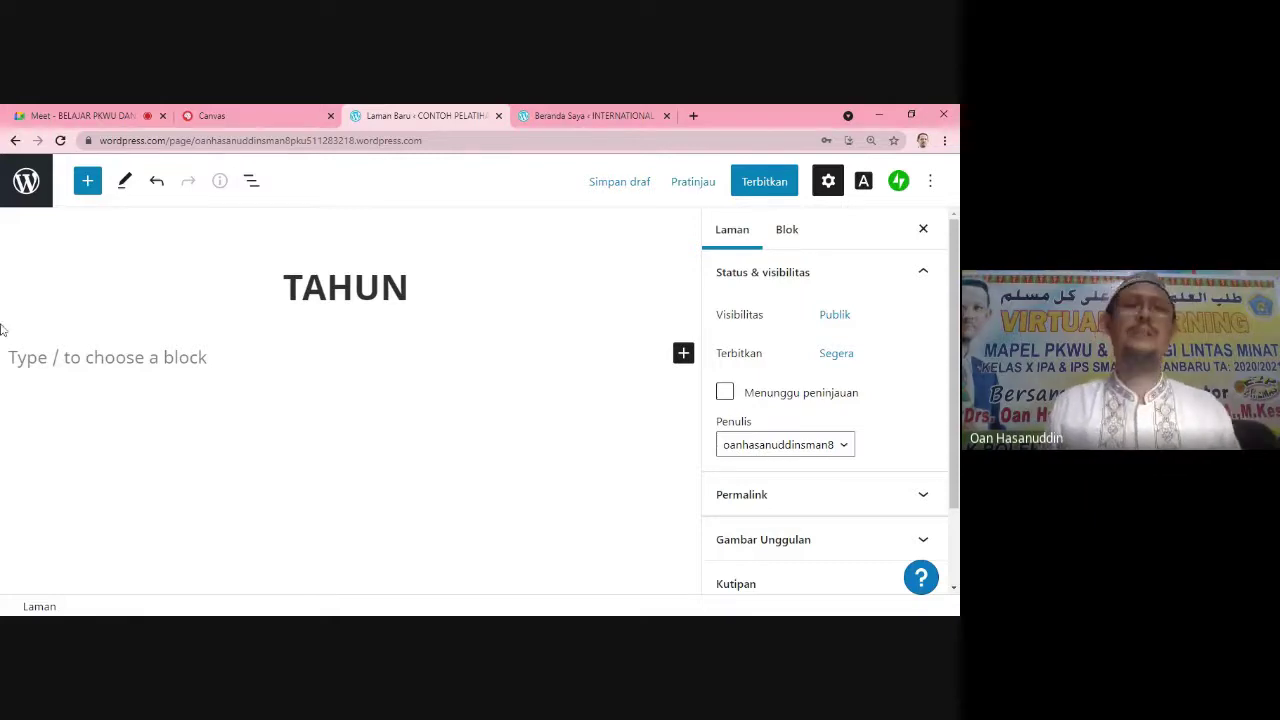
key(Home)
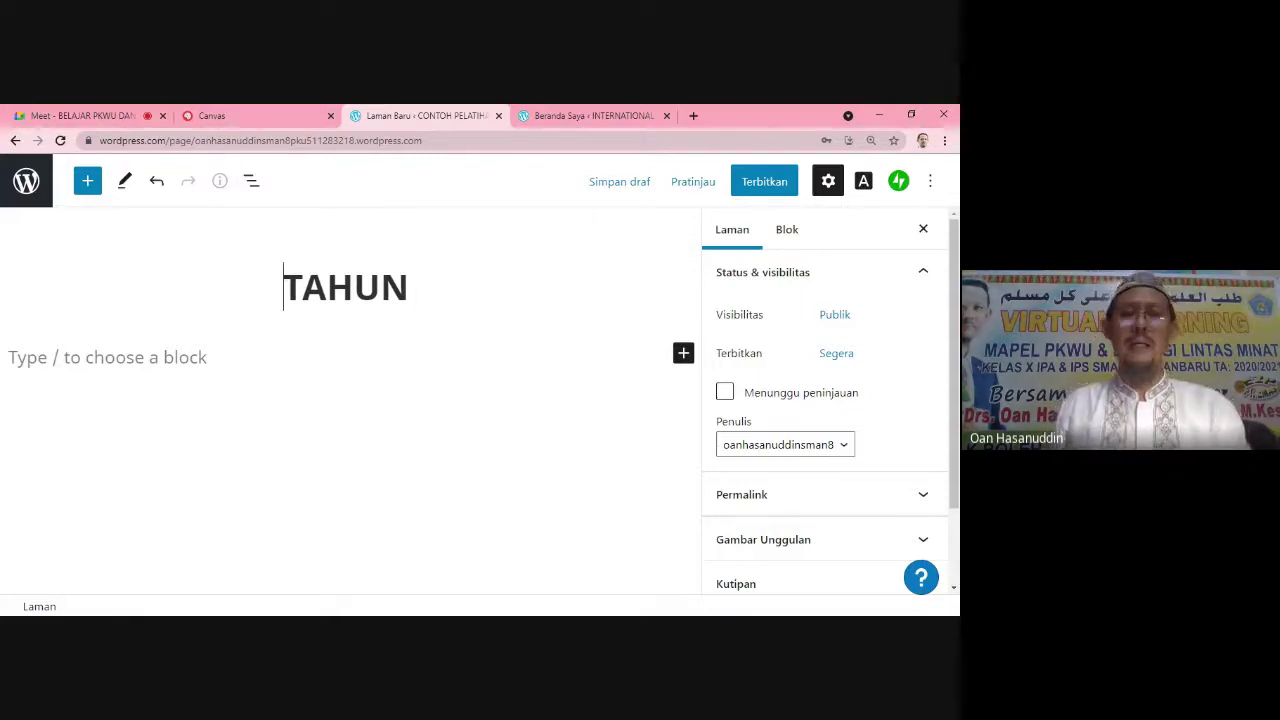
text(P)
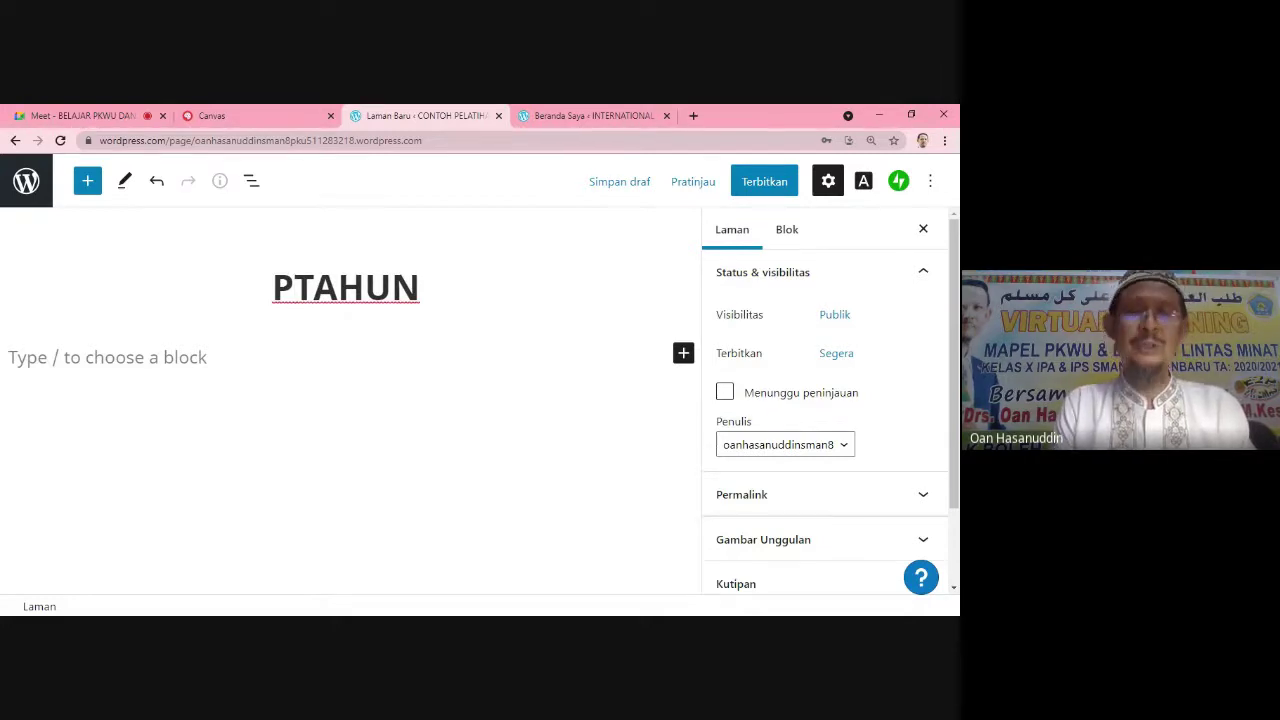
text(K)
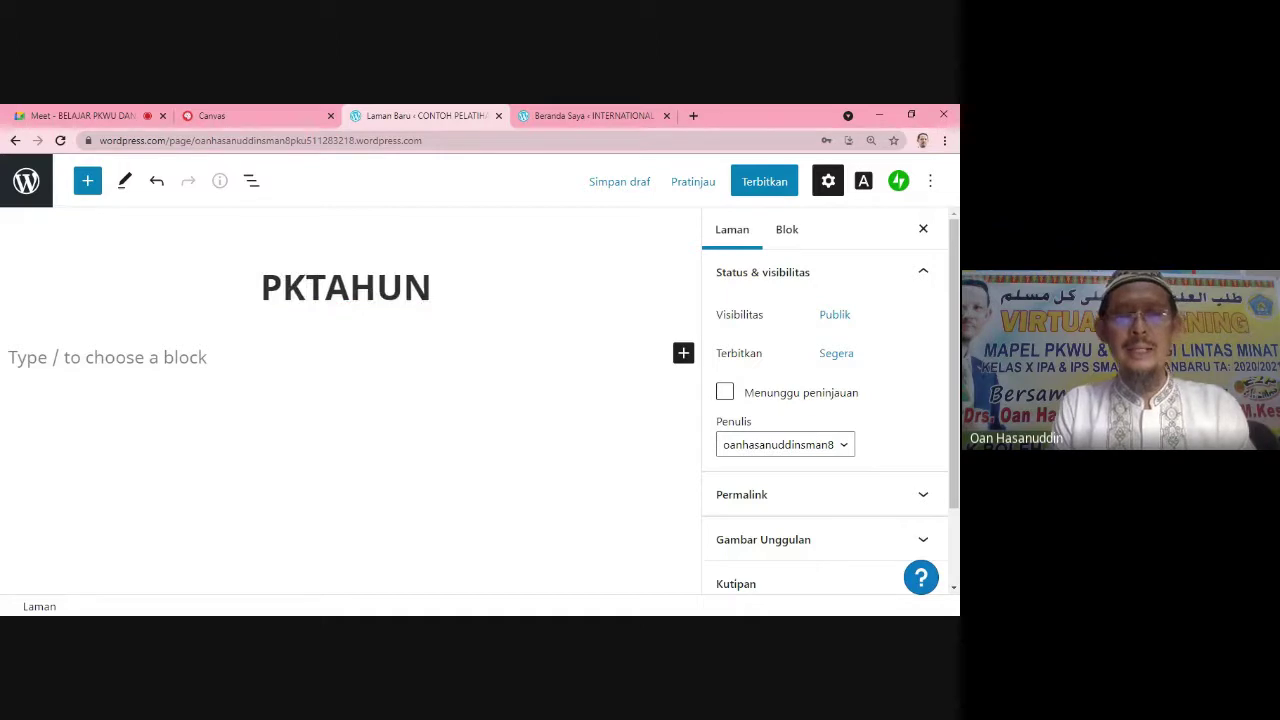
text(WU TAHUN)
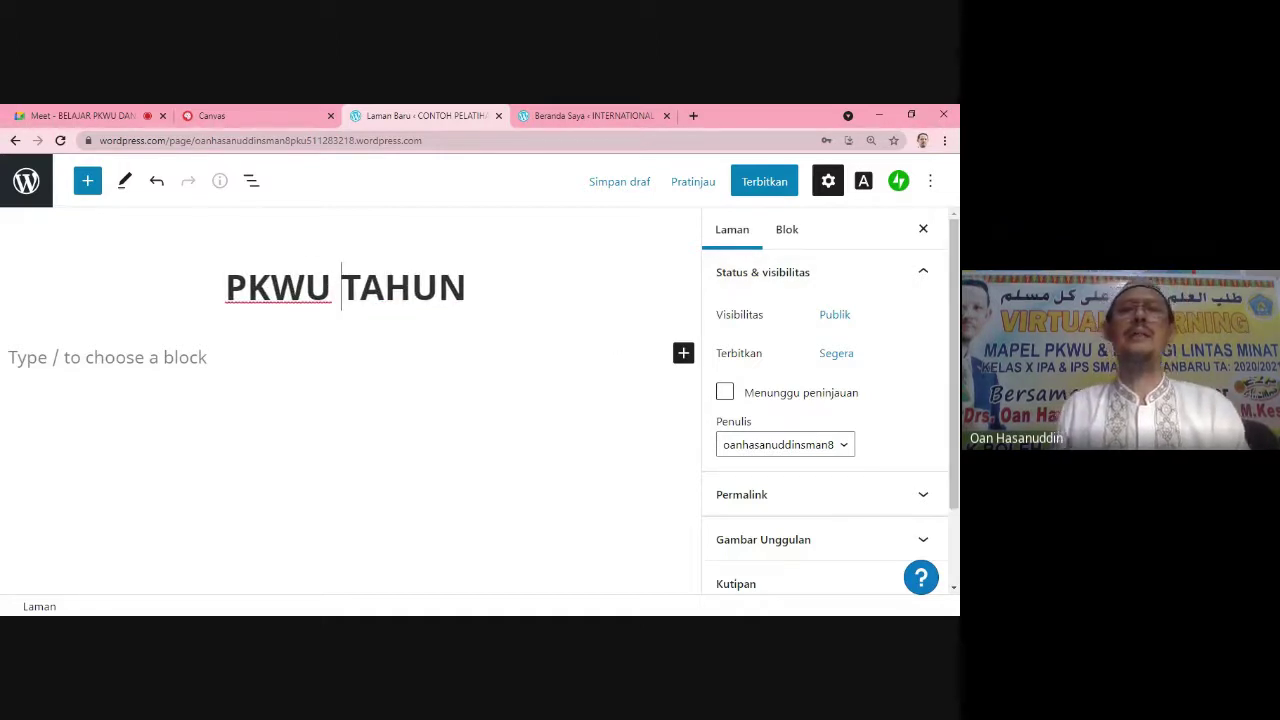
text( A)
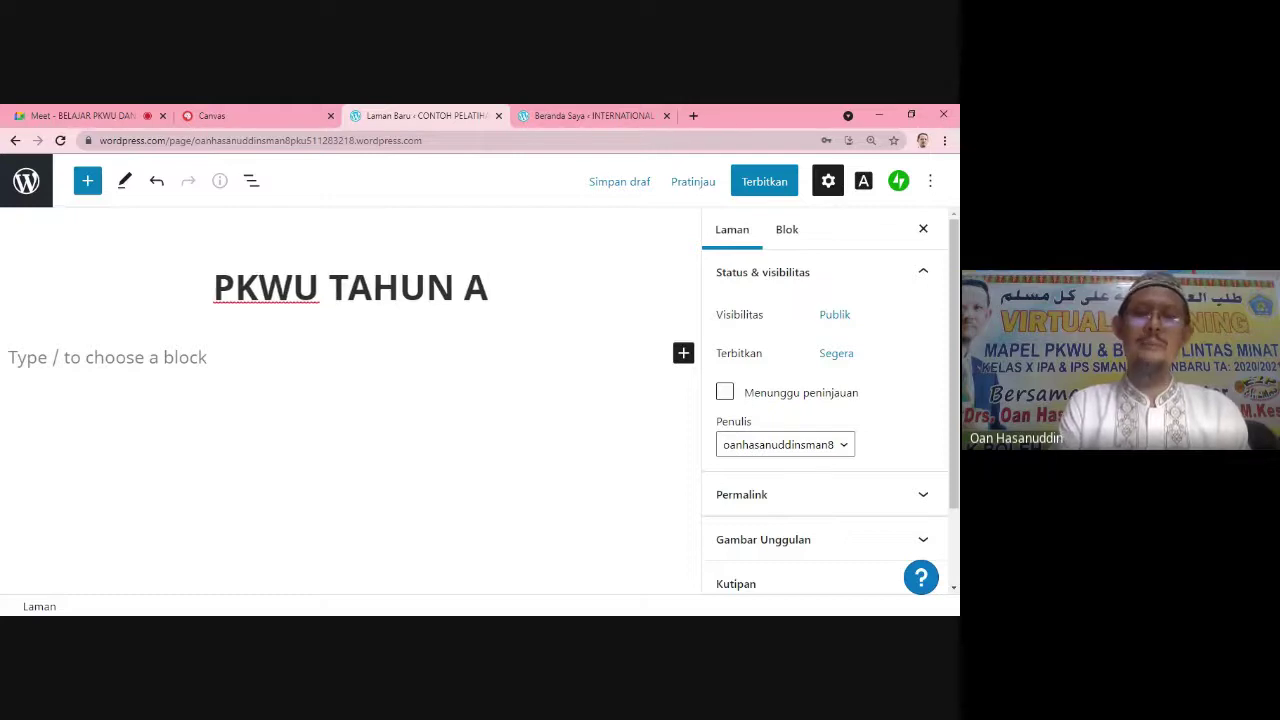
text(JARAN)
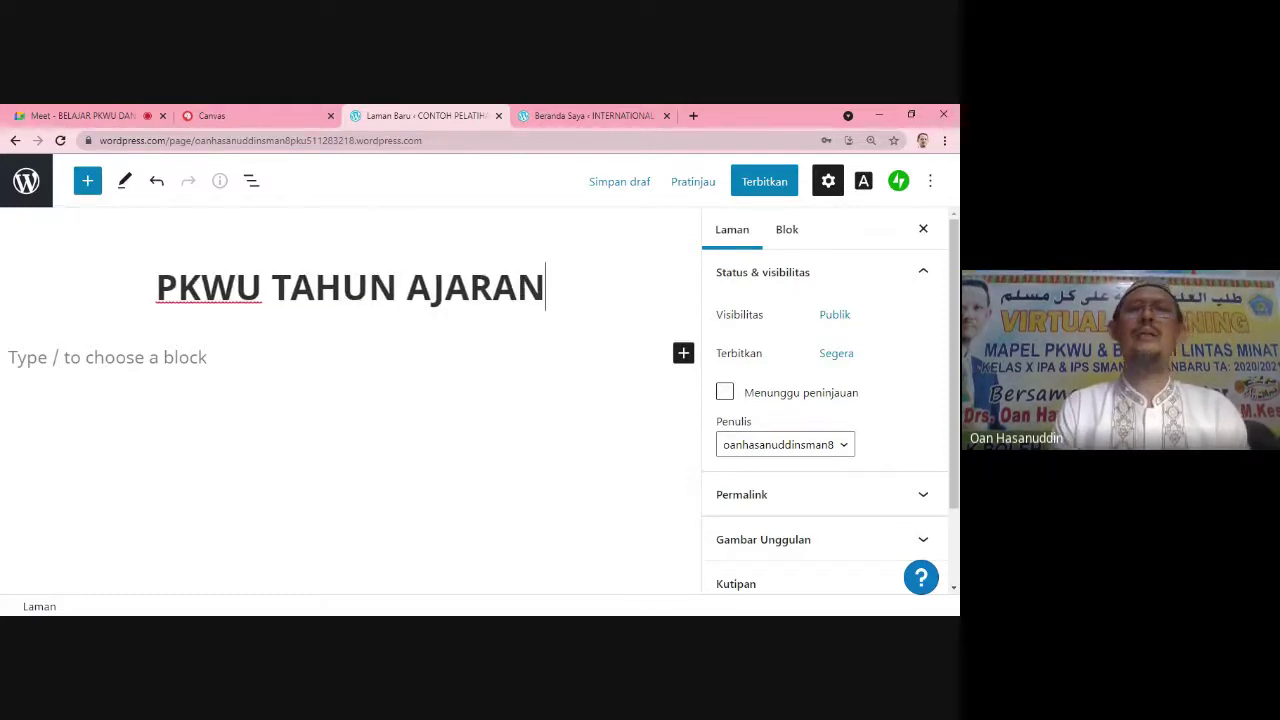
text( 20)
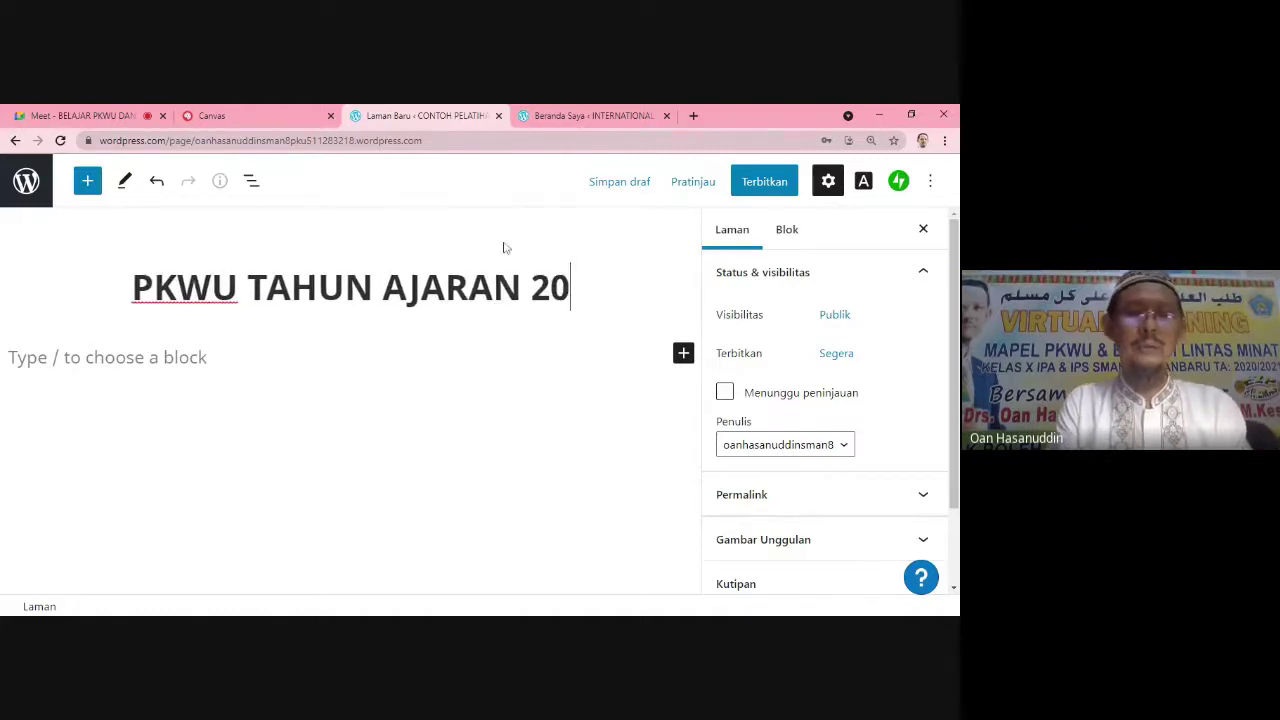
text(21/)
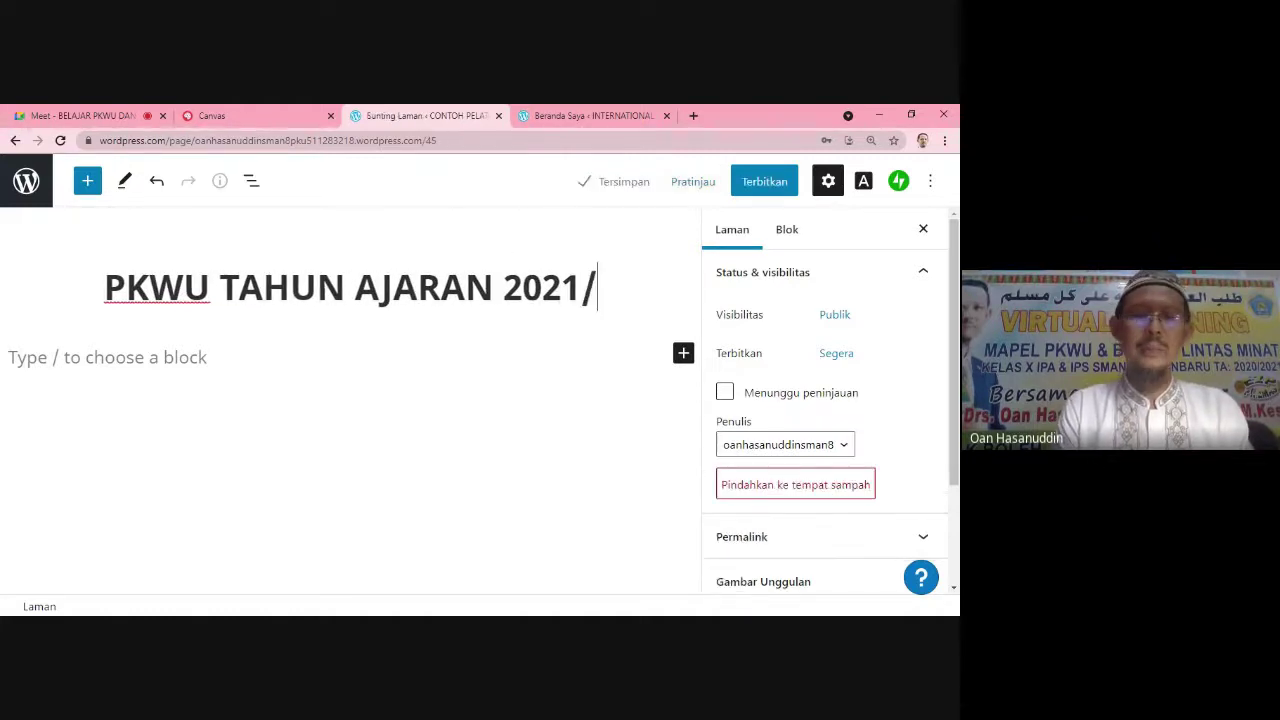
text(2022)
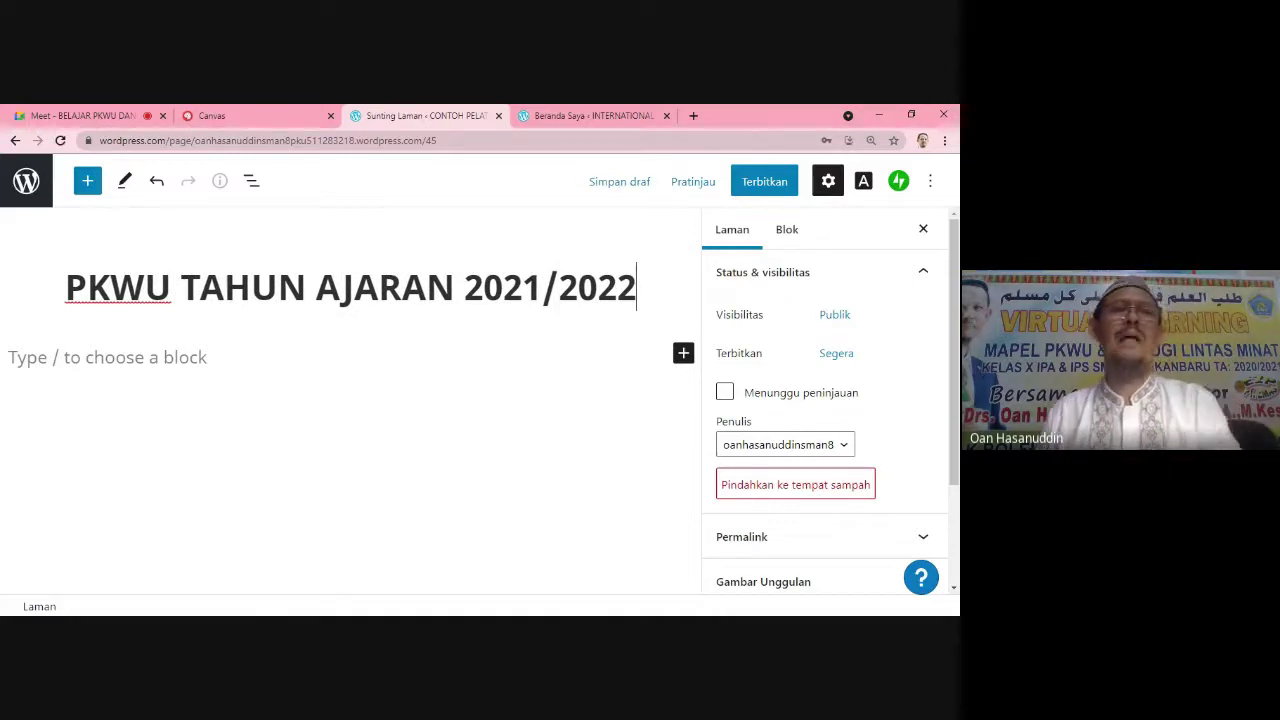
key(Return)
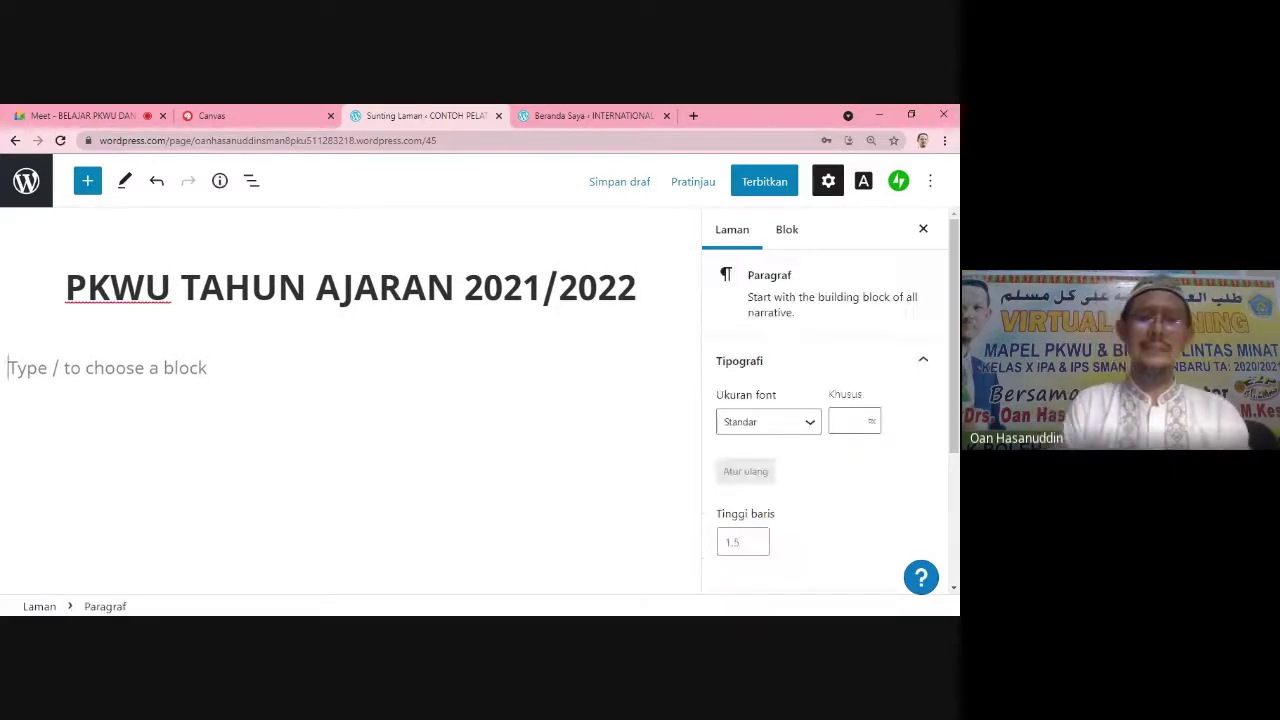
text(NAN)
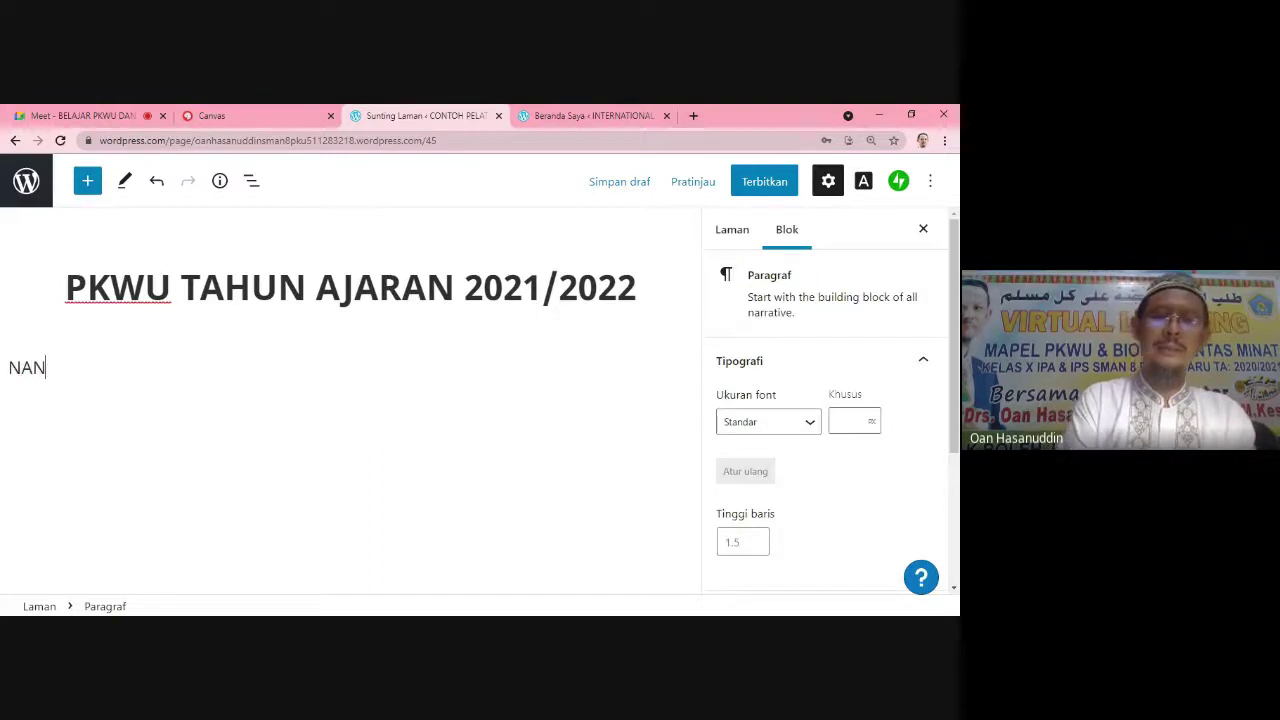
text(TI DIISI)
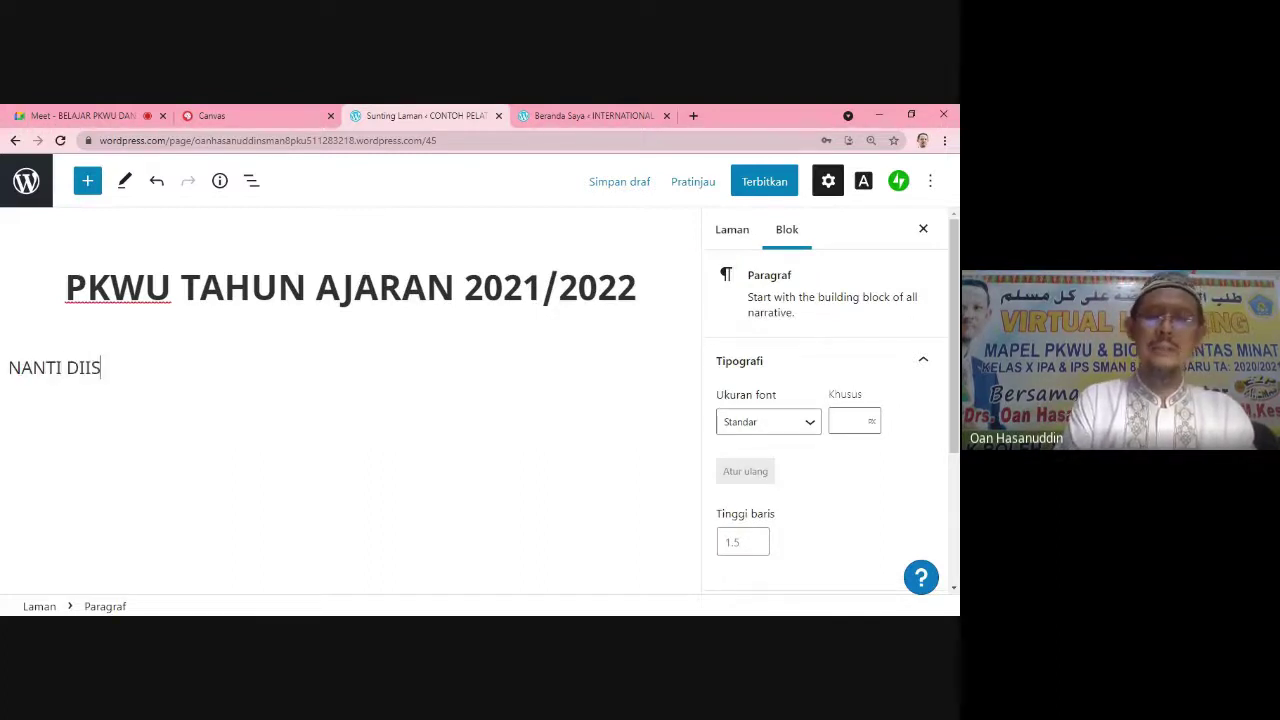
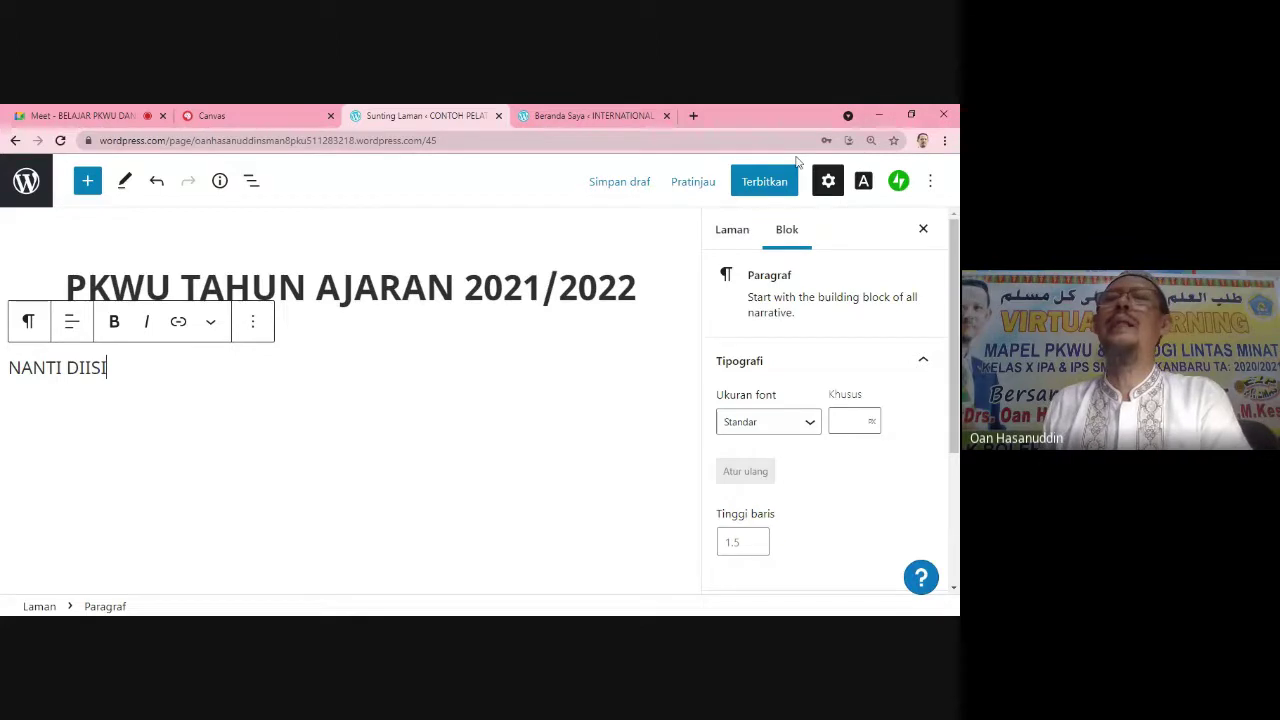
Step: Publish the 'PKWU TAHUN AJARAN 2021/2022' page and confirm it in the pre-publish panel
click(768, 181)
click(786, 185)
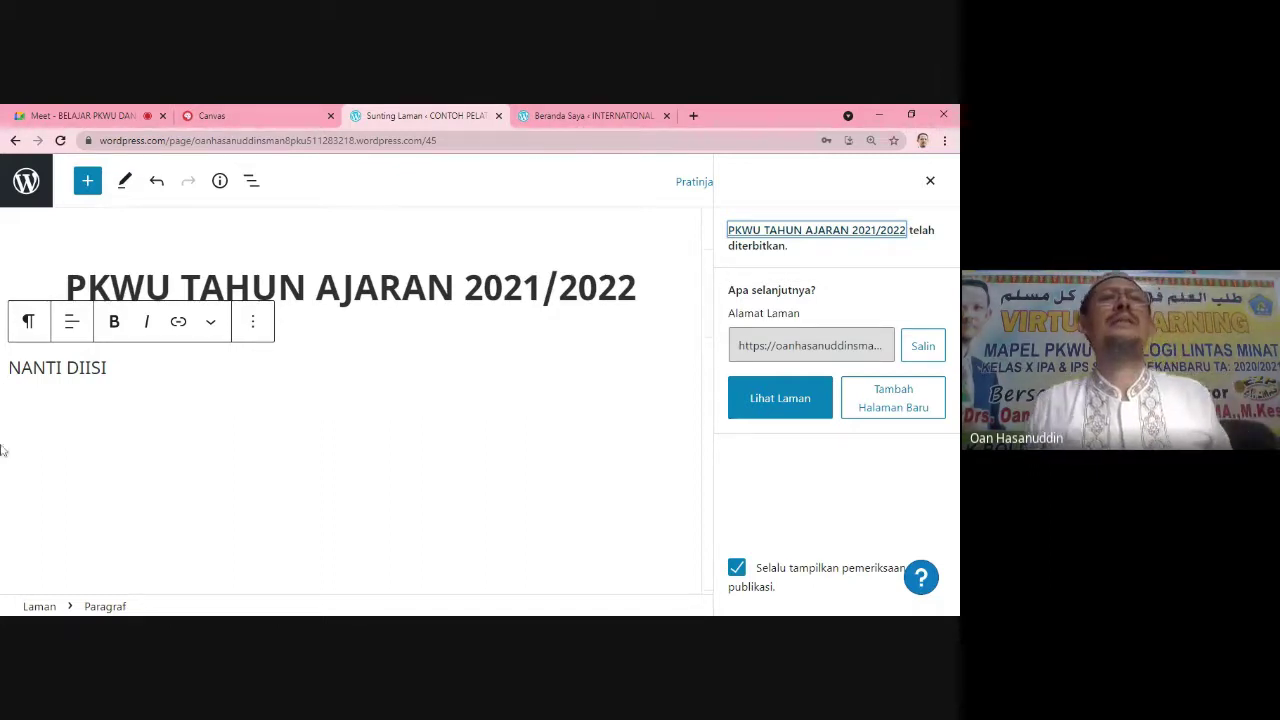
Step: Leave the published PKWU page editor and return to the Laman pages list
click(15, 141)
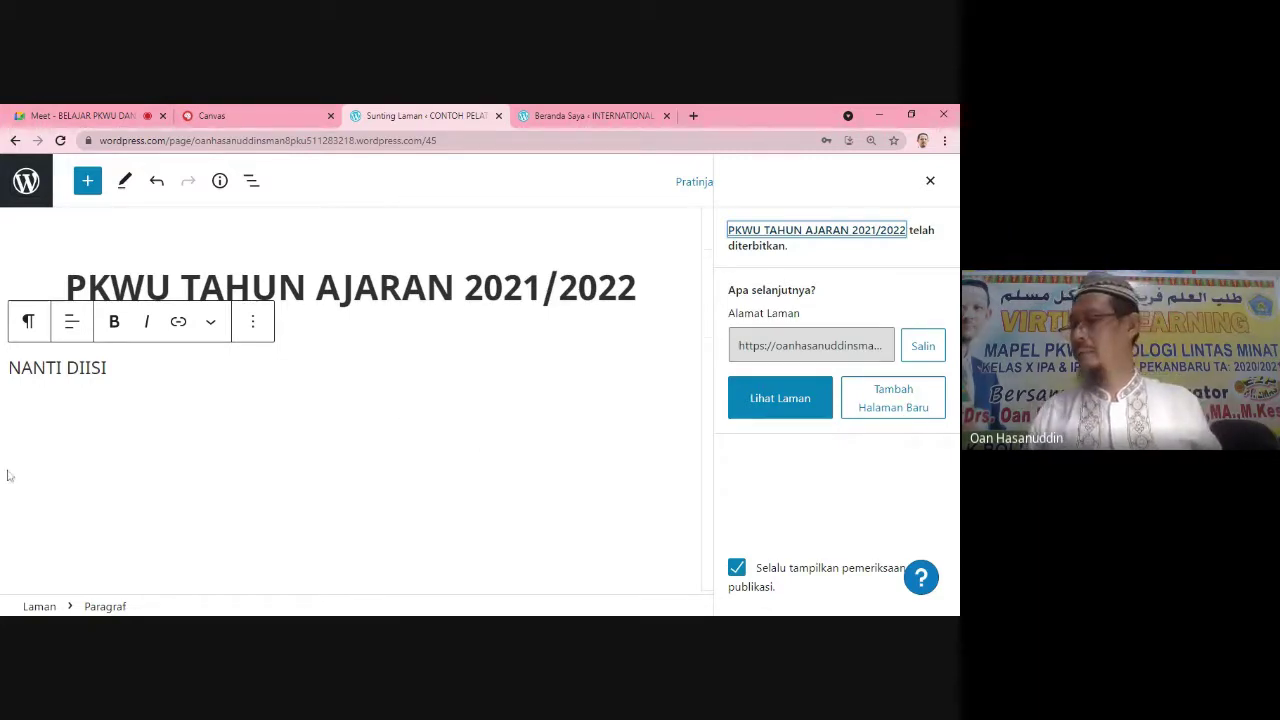
click(106, 368)
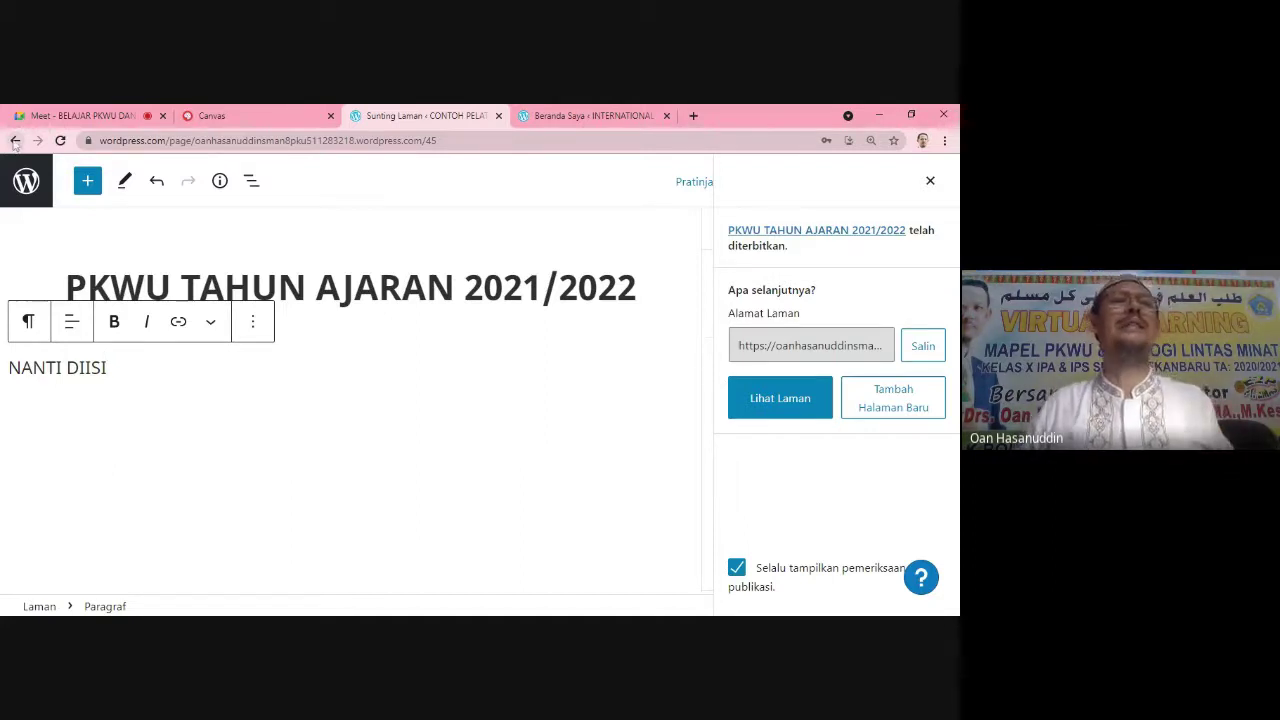
click(15, 141)
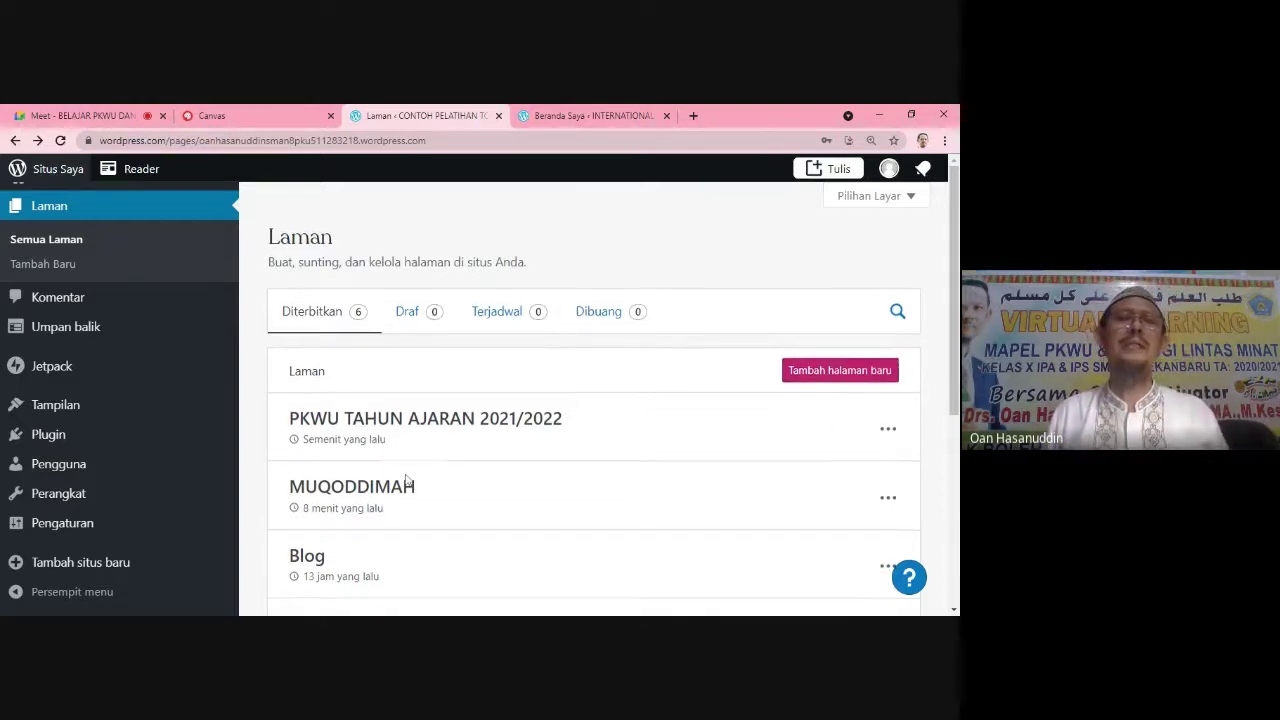
Step: Look over the six published pages in the Laman list, then start a new page with Tambah halaman baru
scroll(408, 476, down, 2)
scroll(413, 472, down, 2)
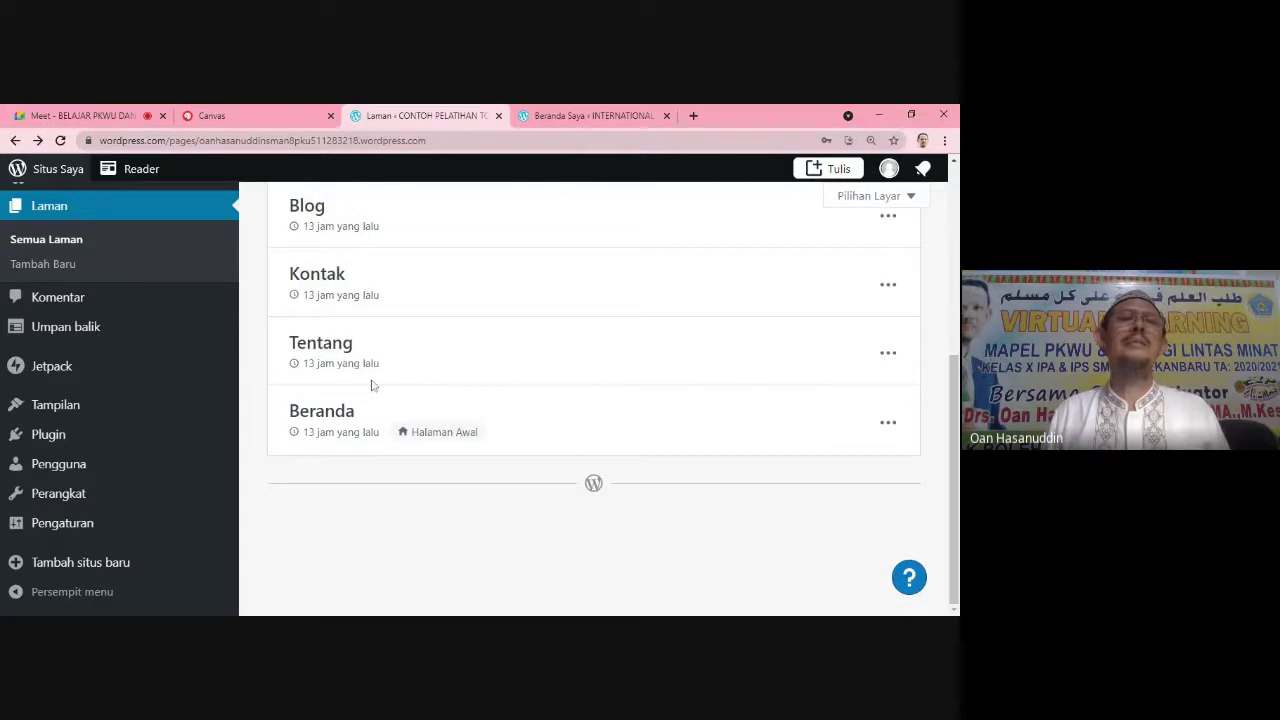
scroll(381, 388, up, 3)
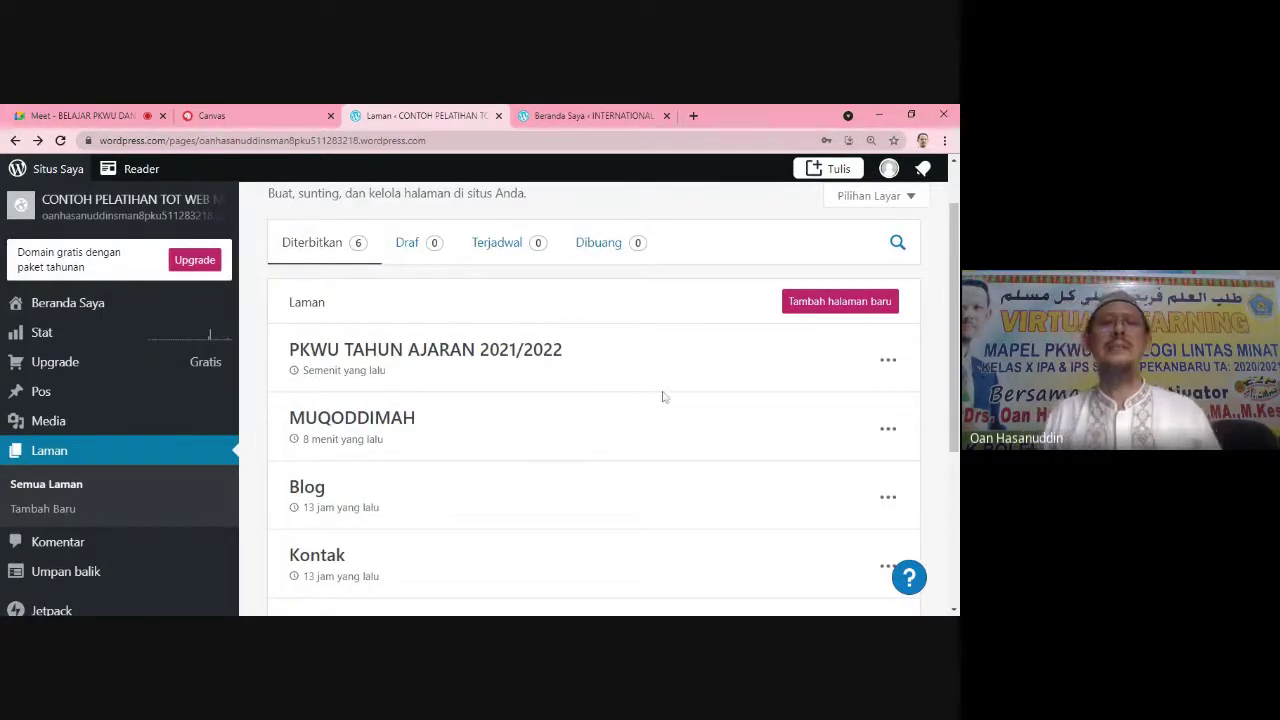
click(826, 304)
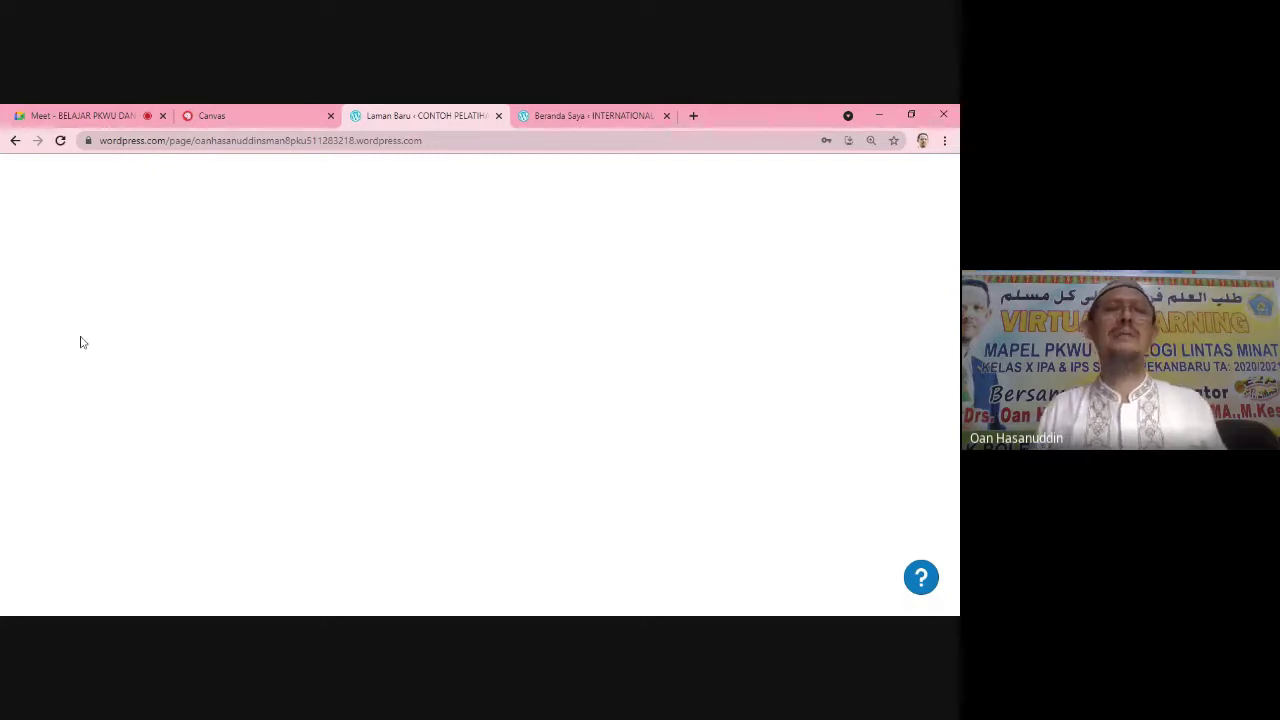
Step: Switch to Chrome Canvas and open a new blank drawing from the gallery
click(226, 117)
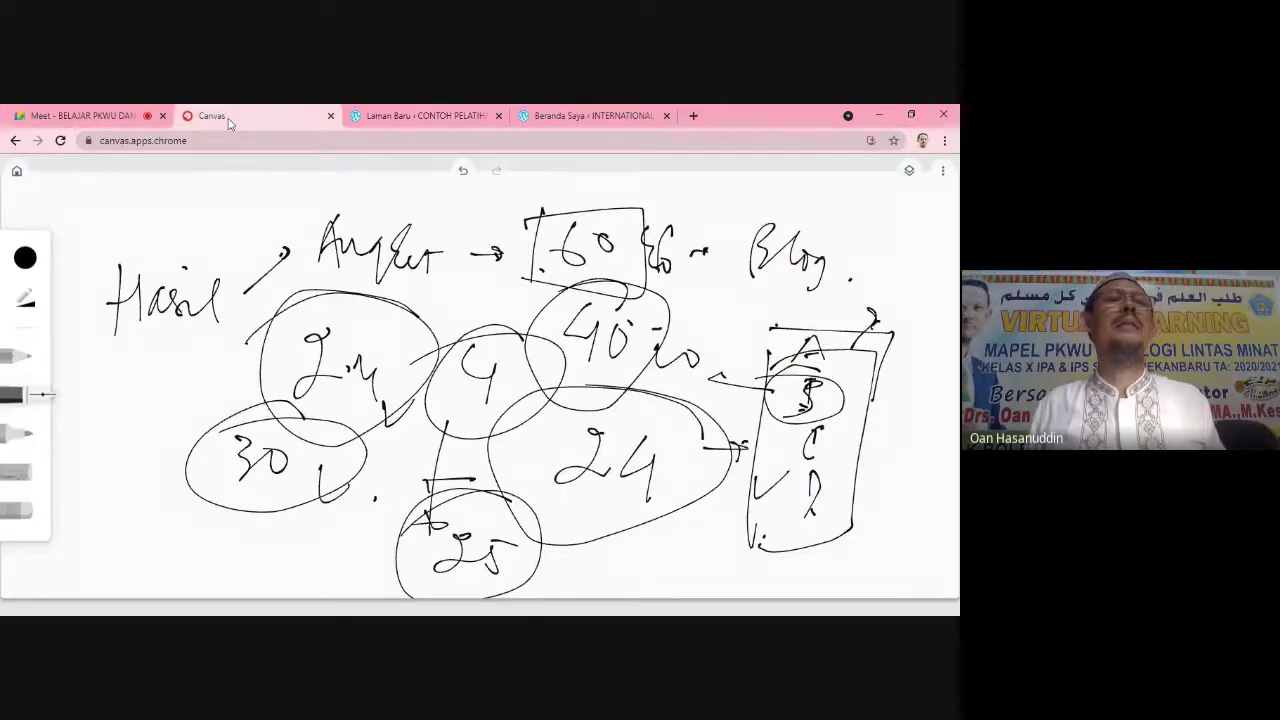
click(16, 171)
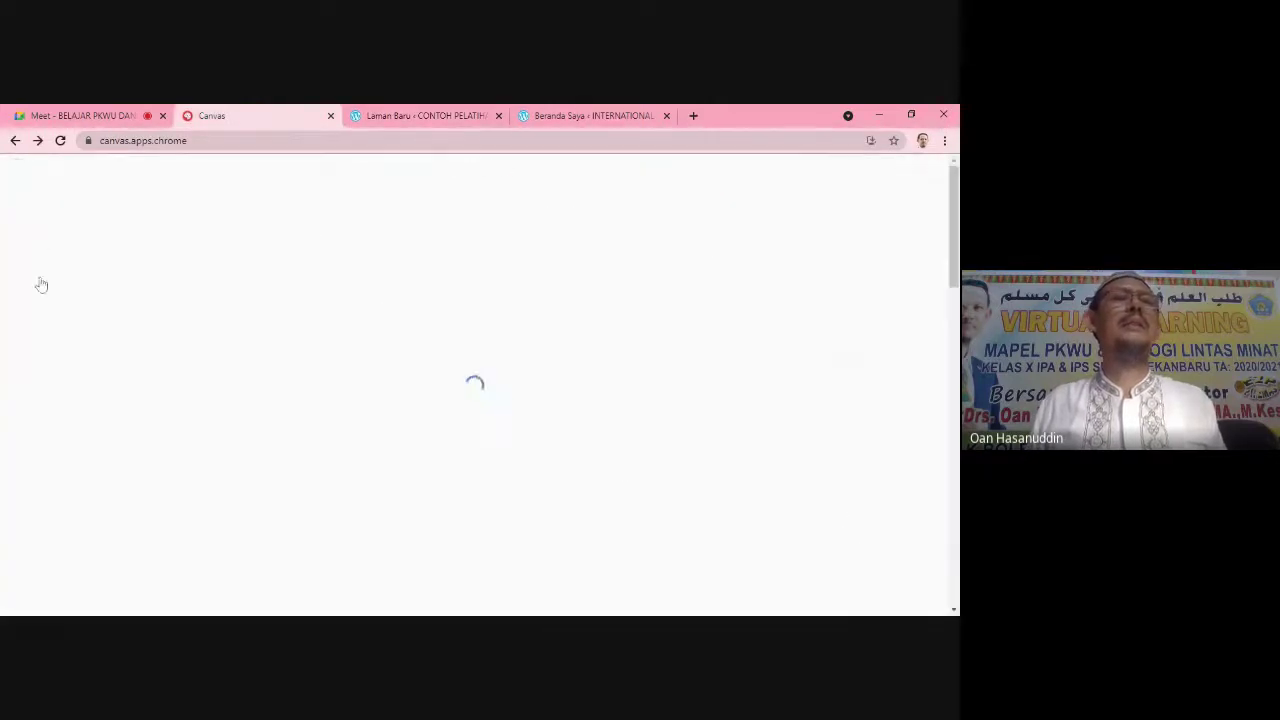
click(60, 249)
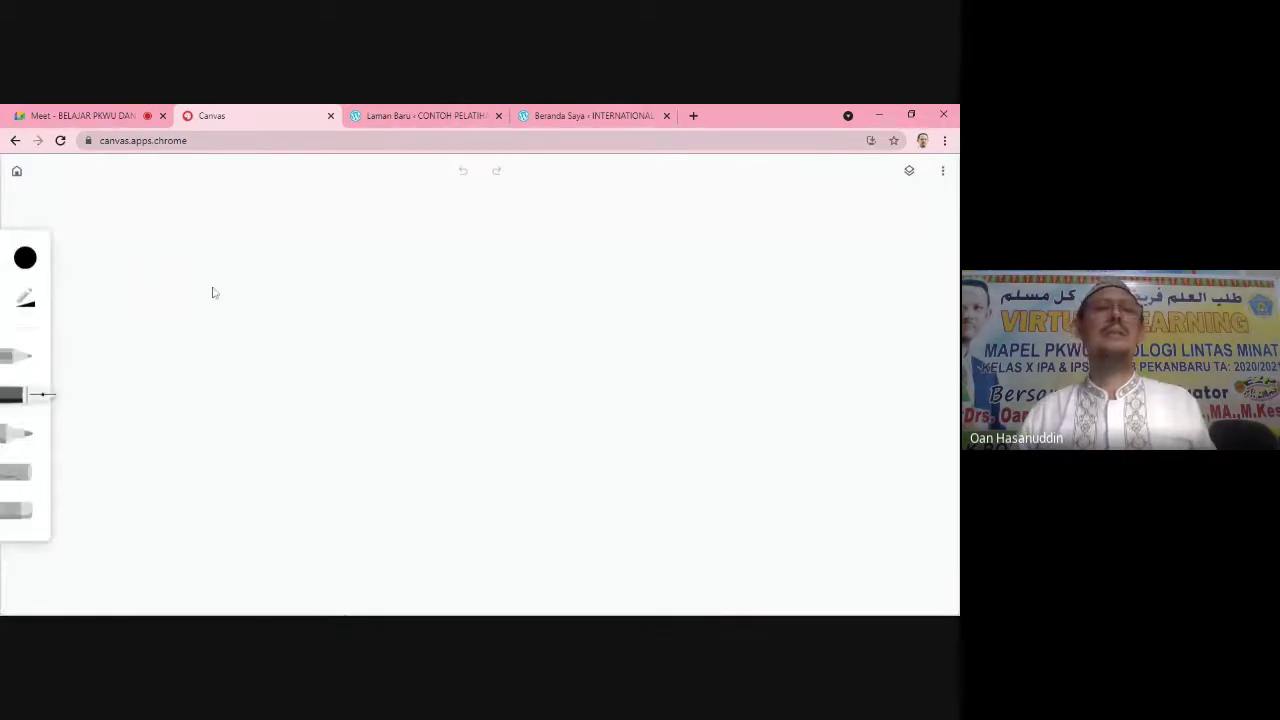
Step: Handwrite step 1: 'Klik → Tambah halaman baru'
mouse_move(155, 263)
mouse_down()
mouse_move(154, 318)
mouse_move(219, 308)
mouse_up()
mouse_move(229, 284)
mouse_down()
mouse_move(231, 307)
mouse_move(296, 296)
mouse_up()
drag(285, 290, 331, 310)
mouse_move(314, 270)
mouse_down()
mouse_move(350, 264)
mouse_move(376, 292)
mouse_move(492, 308)
mouse_up()
click(445, 290)
mouse_move(518, 262)
mouse_down()
mouse_move(560, 300)
mouse_move(697, 296)
mouse_up()
mouse_move(741, 260)
mouse_down()
mouse_move(752, 290)
mouse_move(797, 298)
mouse_up()
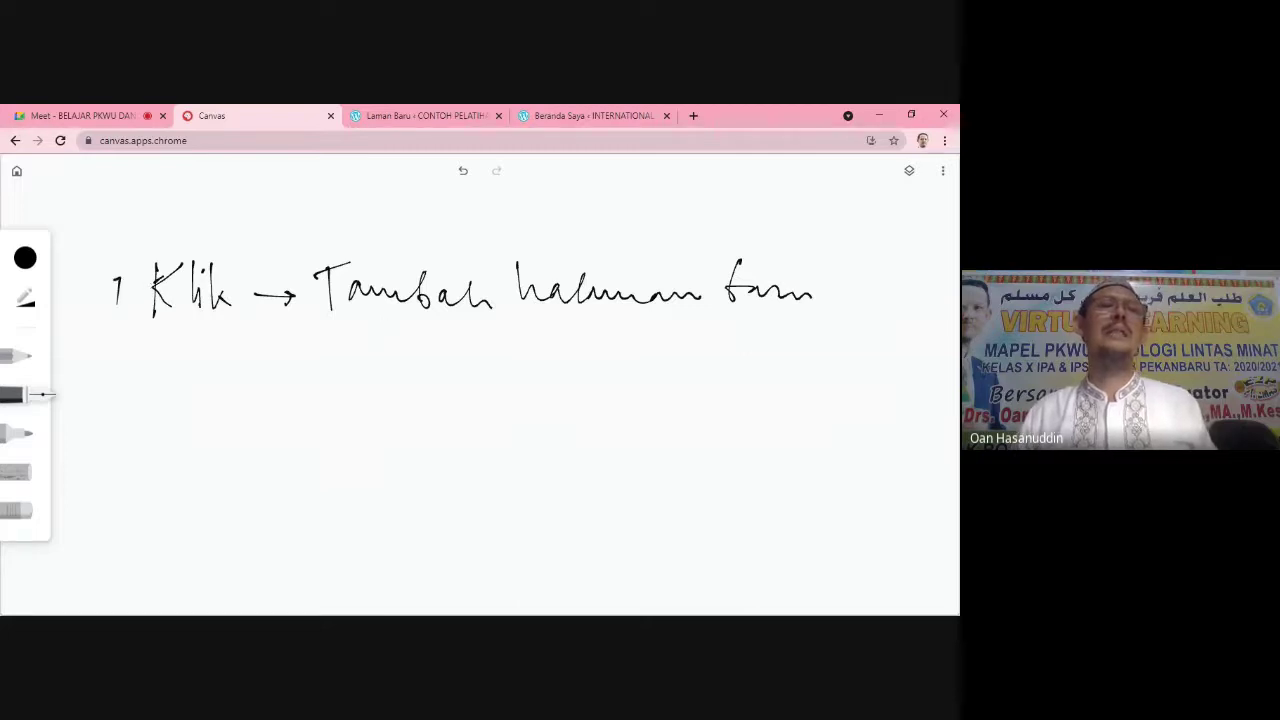
Step: Handwrite step 2: 'Tulis judul'
drag(121, 370, 140, 373)
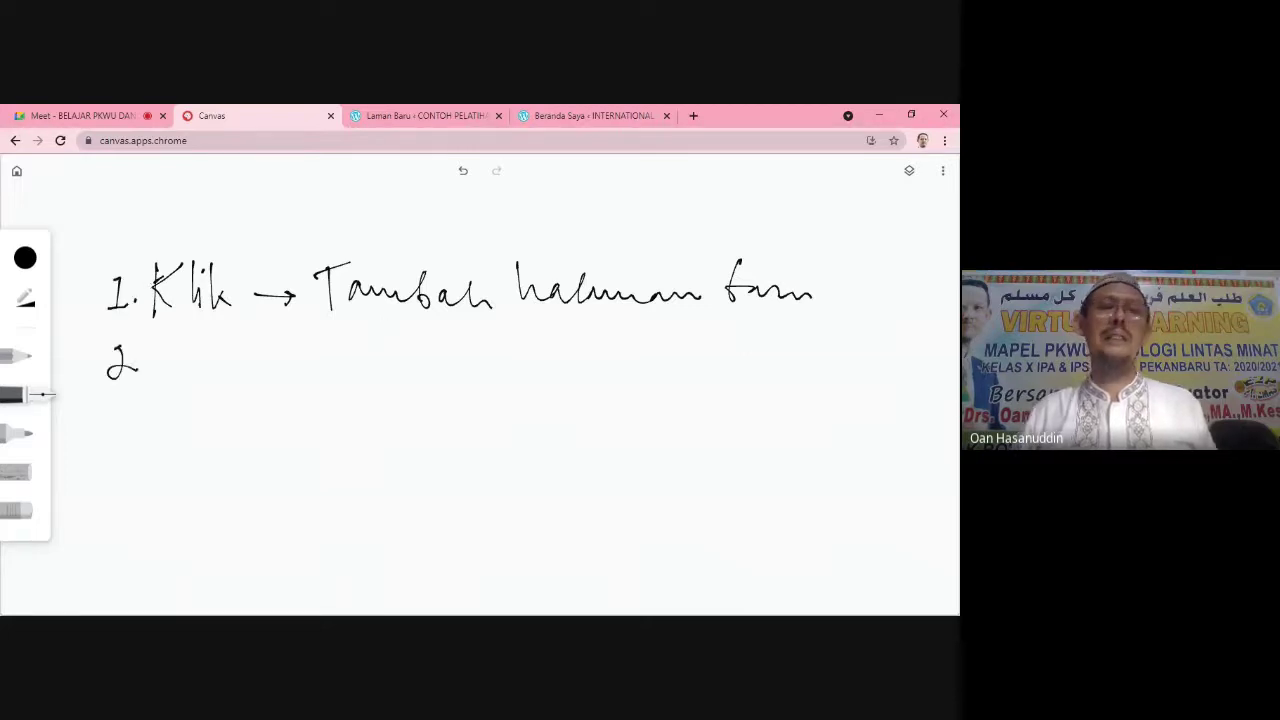
click(150, 364)
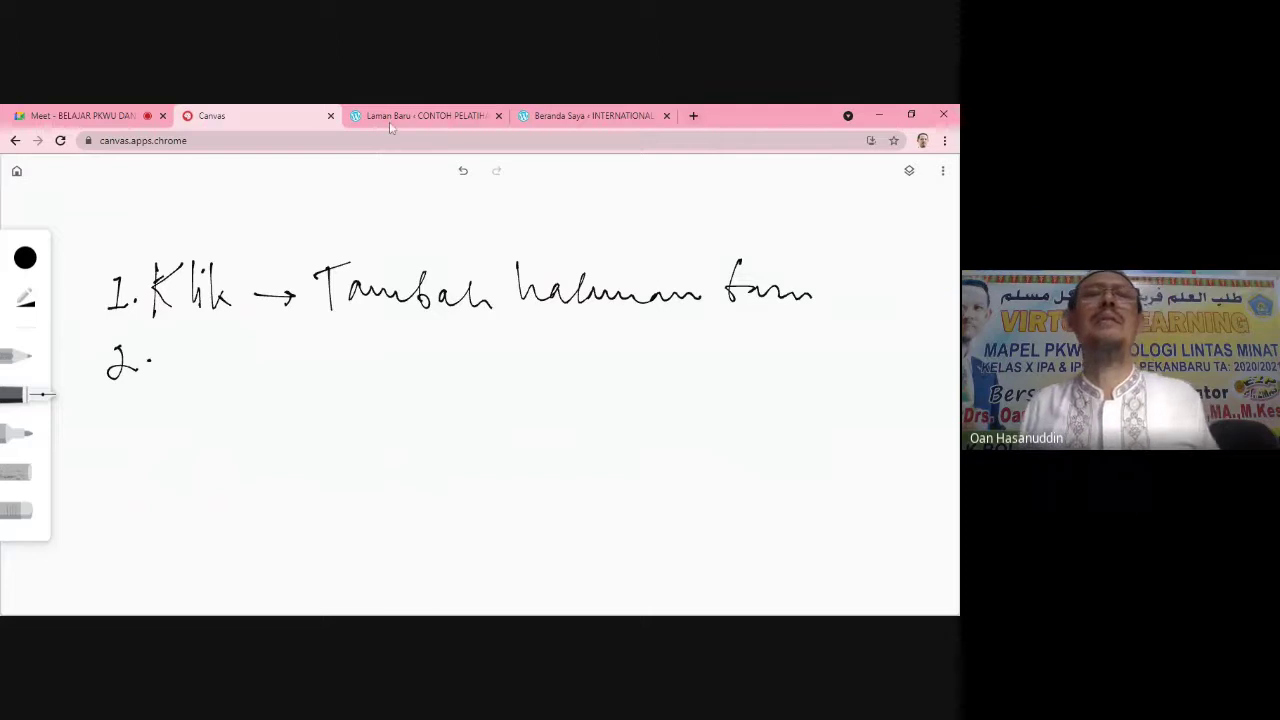
click(105, 116)
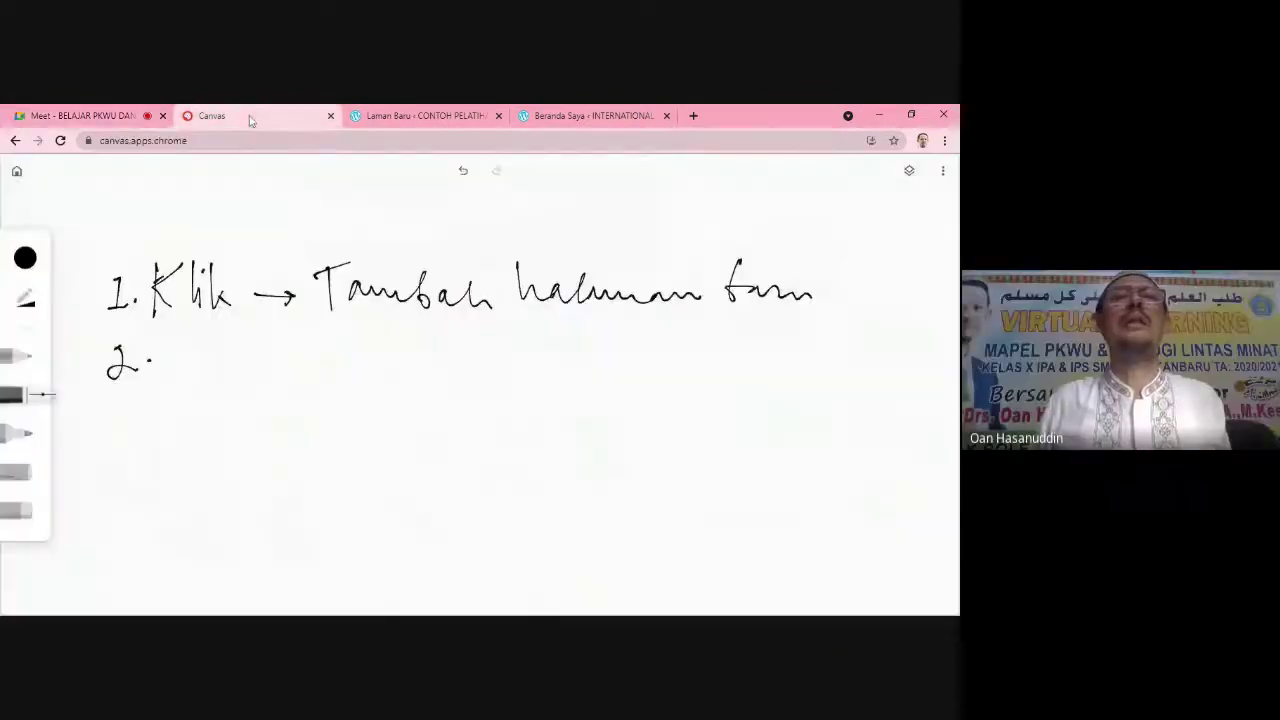
click(284, 118)
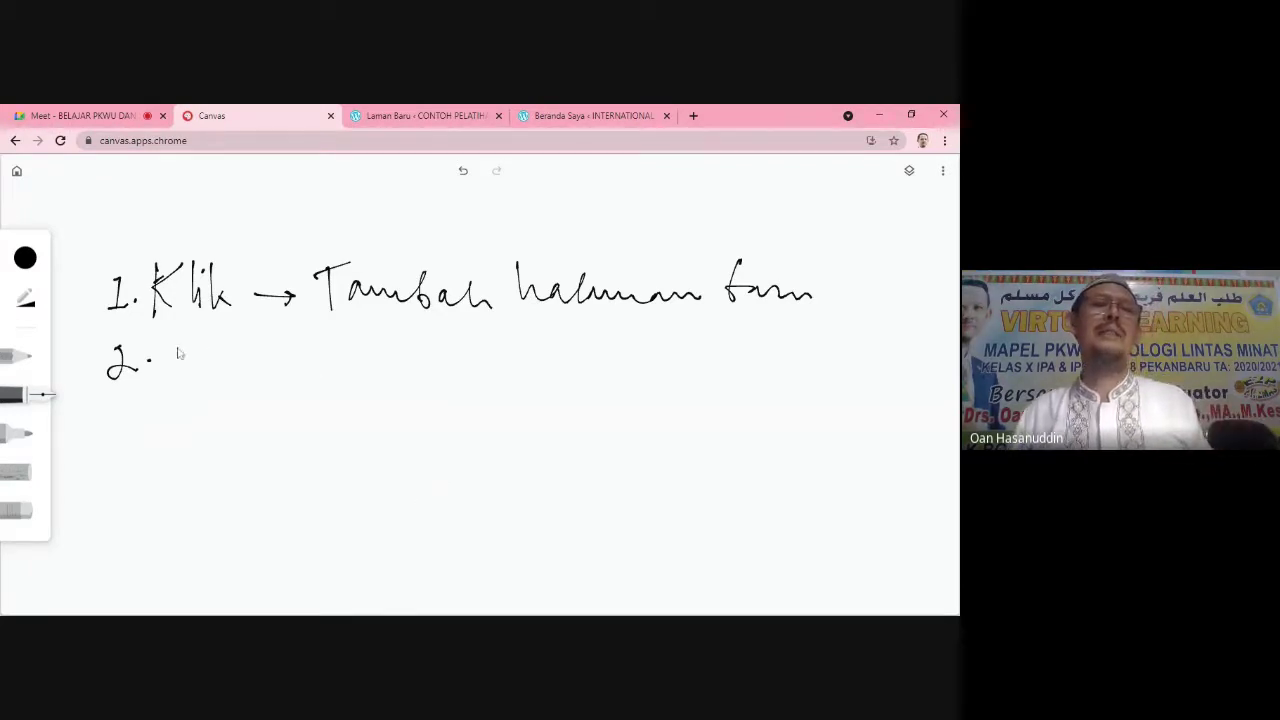
drag(166, 346, 212, 330)
mouse_move(190, 342)
mouse_down()
mouse_move(188, 385)
mouse_move(282, 376)
mouse_up()
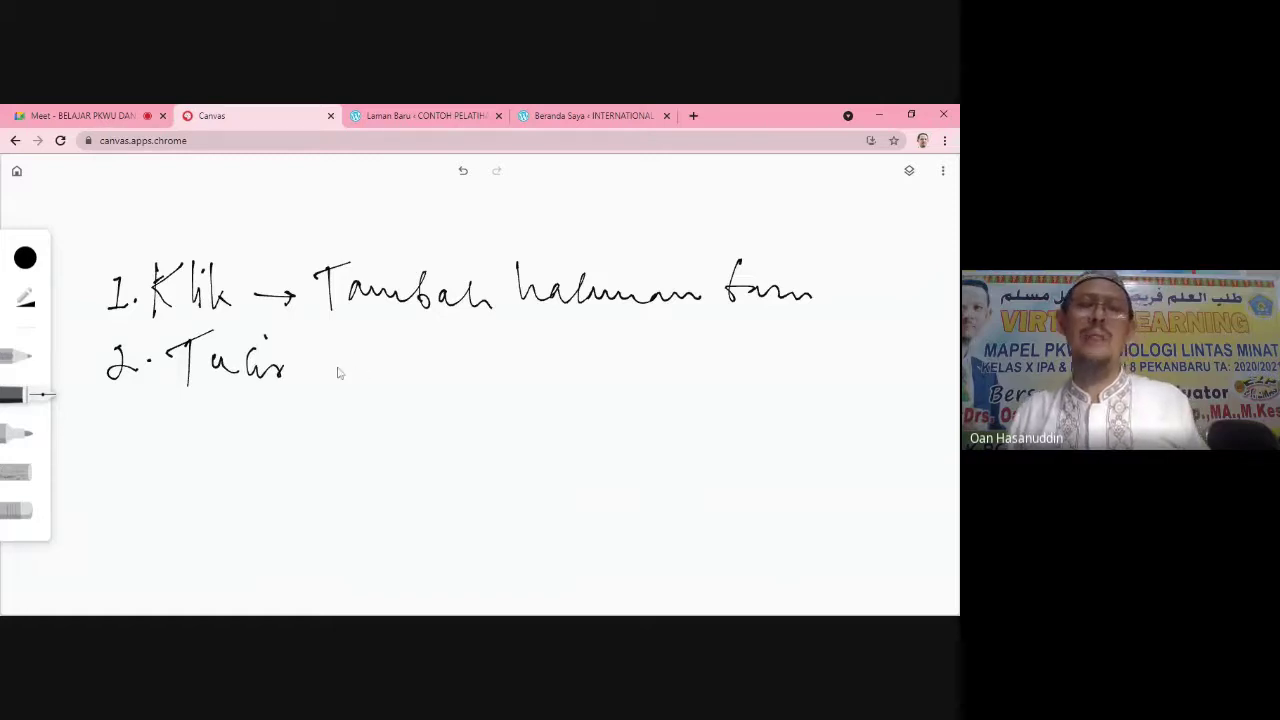
mouse_move(344, 350)
mouse_down()
mouse_move(366, 372)
mouse_move(396, 374)
mouse_move(456, 356)
mouse_move(470, 382)
mouse_up()
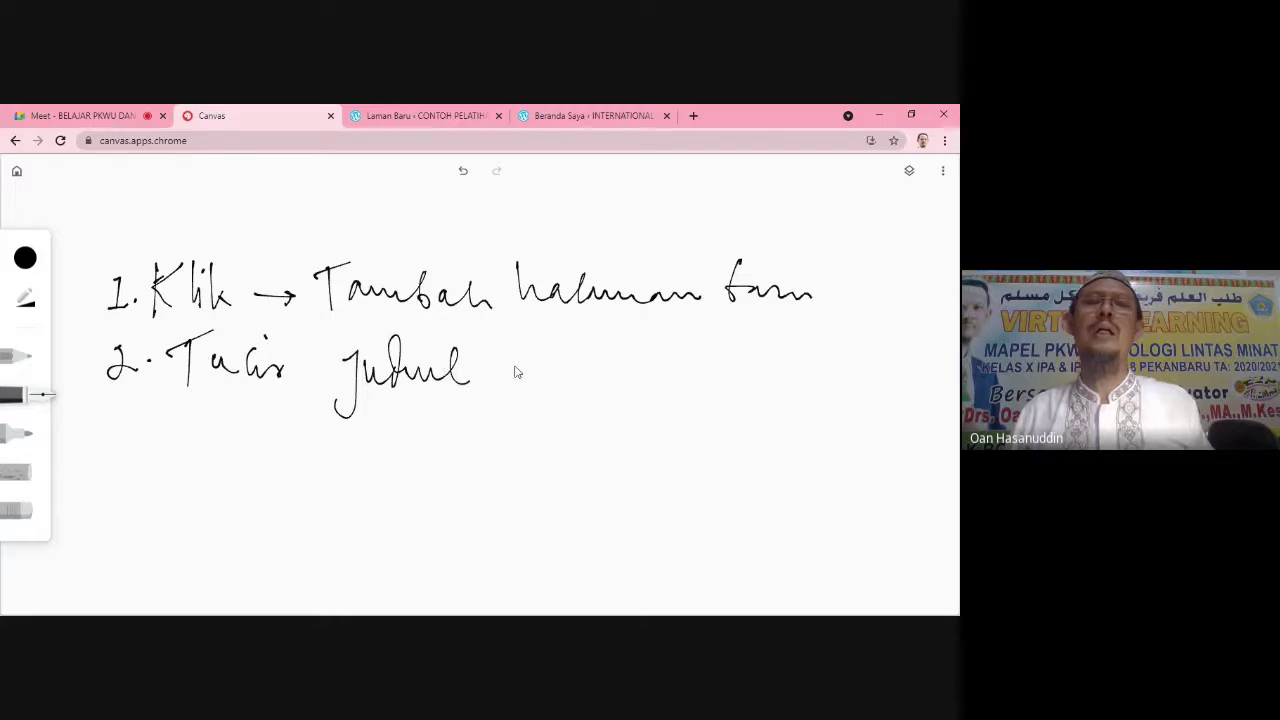
Step: Handwrite step 3 'Terbitkan', renumber it, and underline step 2
drag(108, 414, 108, 440)
mouse_move(205, 433)
mouse_down()
mouse_move(204, 456)
mouse_move(252, 432)
mouse_move(278, 452)
mouse_move(318, 426)
mouse_move(350, 458)
mouse_move(378, 444)
mouse_move(404, 452)
mouse_up()
click(432, 450)
mouse_move(482, 412)
mouse_down()
mouse_move(506, 450)
mouse_move(540, 424)
mouse_move(560, 458)
mouse_move(586, 448)
mouse_move(617, 460)
mouse_up()
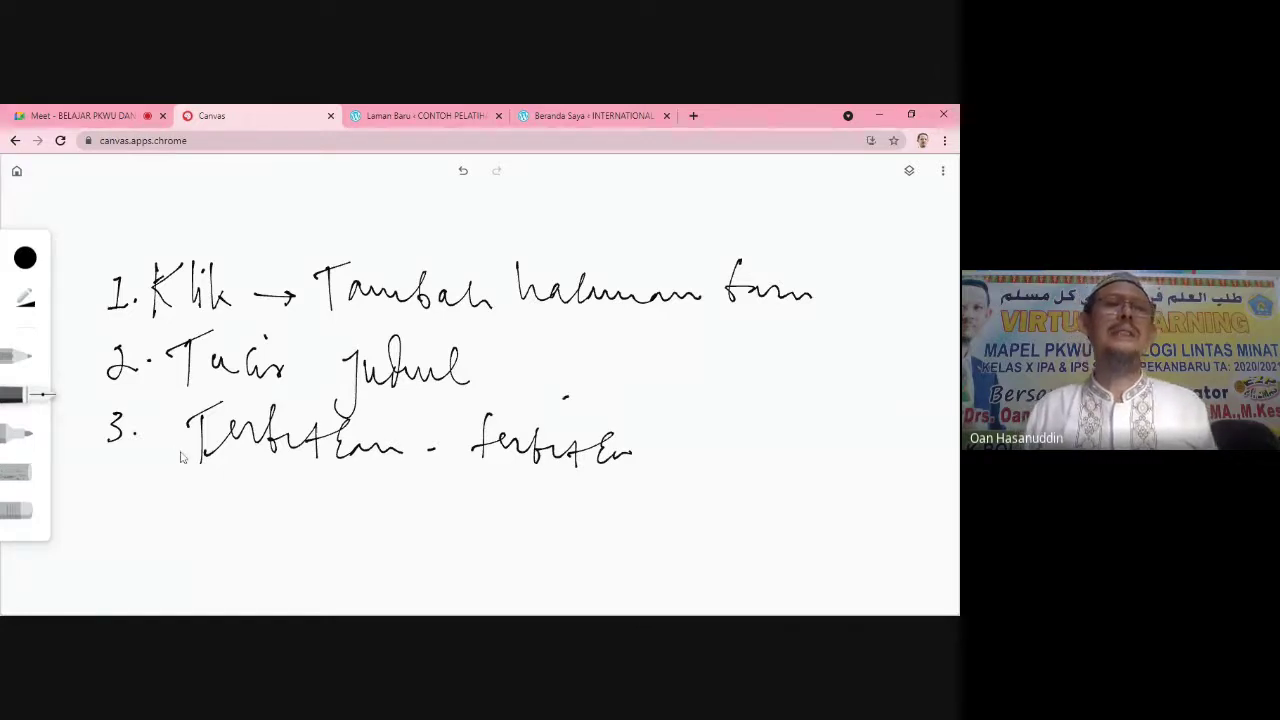
mouse_move(154, 412)
mouse_down()
mouse_move(136, 446)
mouse_move(151, 464)
mouse_up()
drag(110, 412, 132, 450)
mouse_move(110, 400)
mouse_down()
mouse_move(530, 395)
mouse_move(550, 380)
mouse_move(538, 390)
mouse_up()
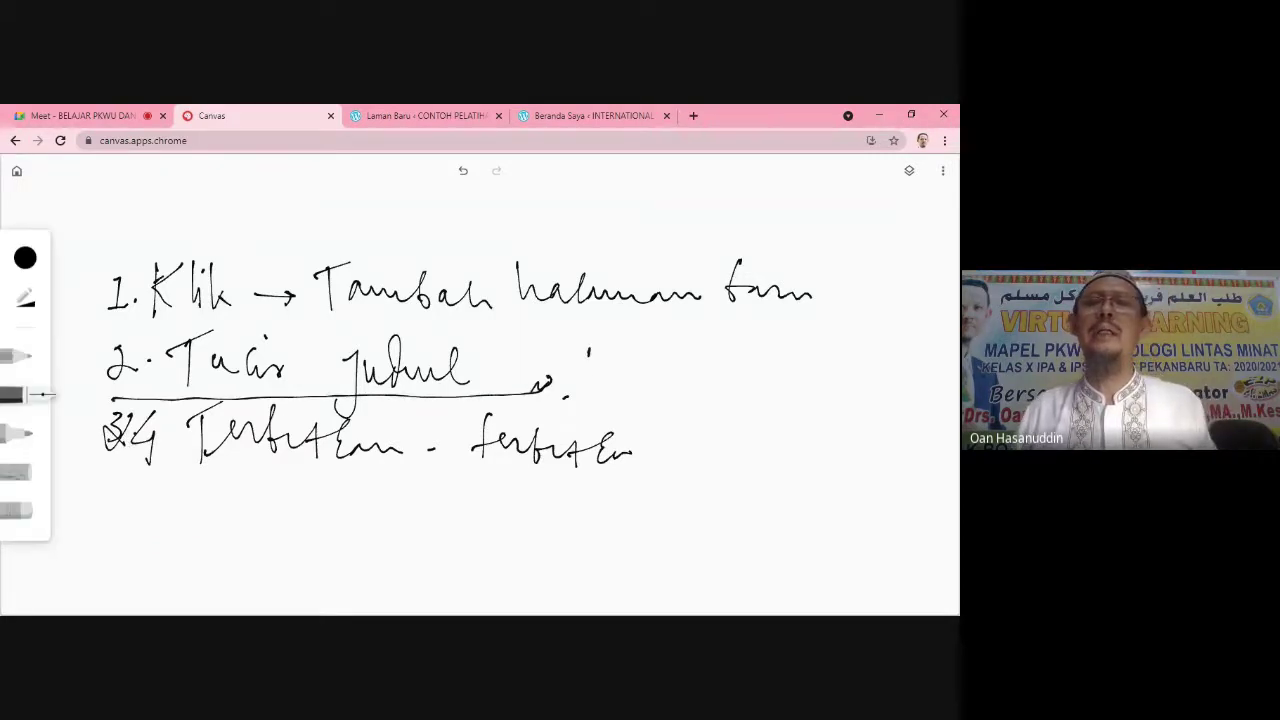
Step: Add a handwritten side note beside step 2
mouse_move(590, 346)
mouse_down()
mouse_move(568, 394)
mouse_move(618, 345)
mouse_move(648, 366)
mouse_move(692, 360)
mouse_move(736, 380)
mouse_move(860, 376)
mouse_up()
drag(862, 370, 884, 366)
drag(854, 322, 858, 338)
drag(880, 348, 894, 344)
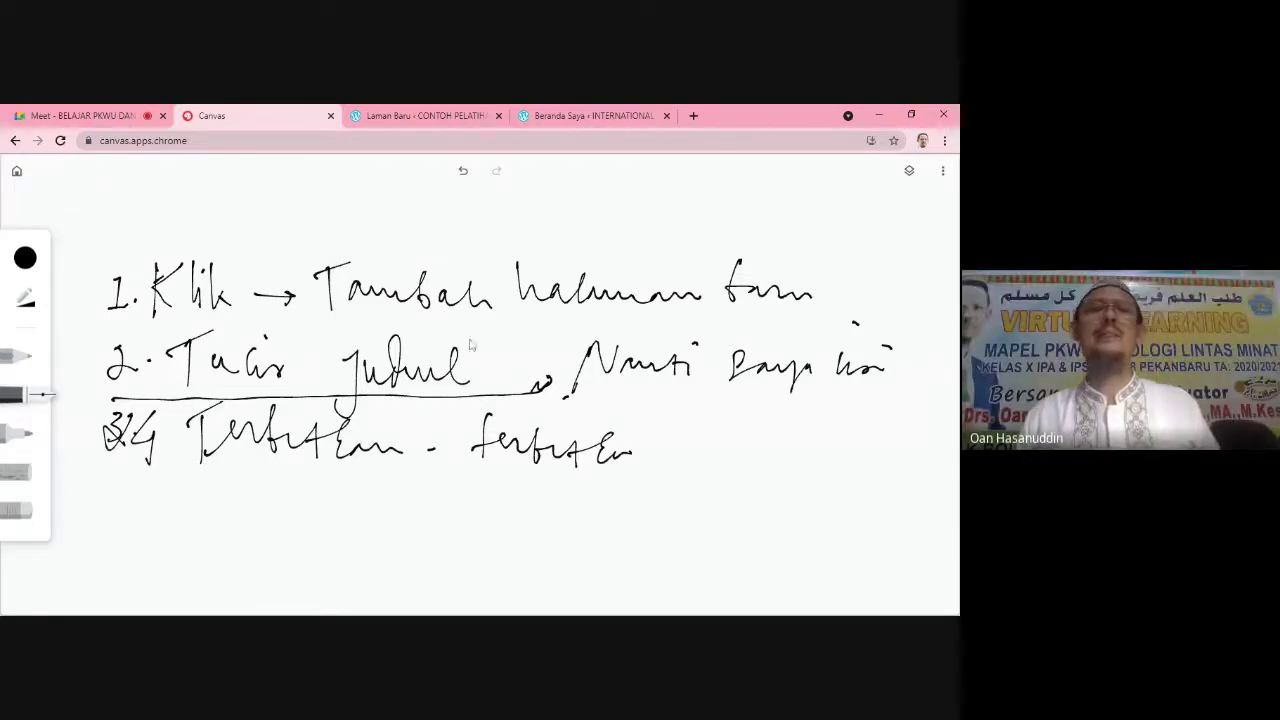
Step: Tick the Terbitkan step, write '5 → Cari tanda + (kanan atas)', and return to the Meet tab
mouse_move(657, 434)
mouse_down()
mouse_move(661, 460)
mouse_move(688, 434)
mouse_up()
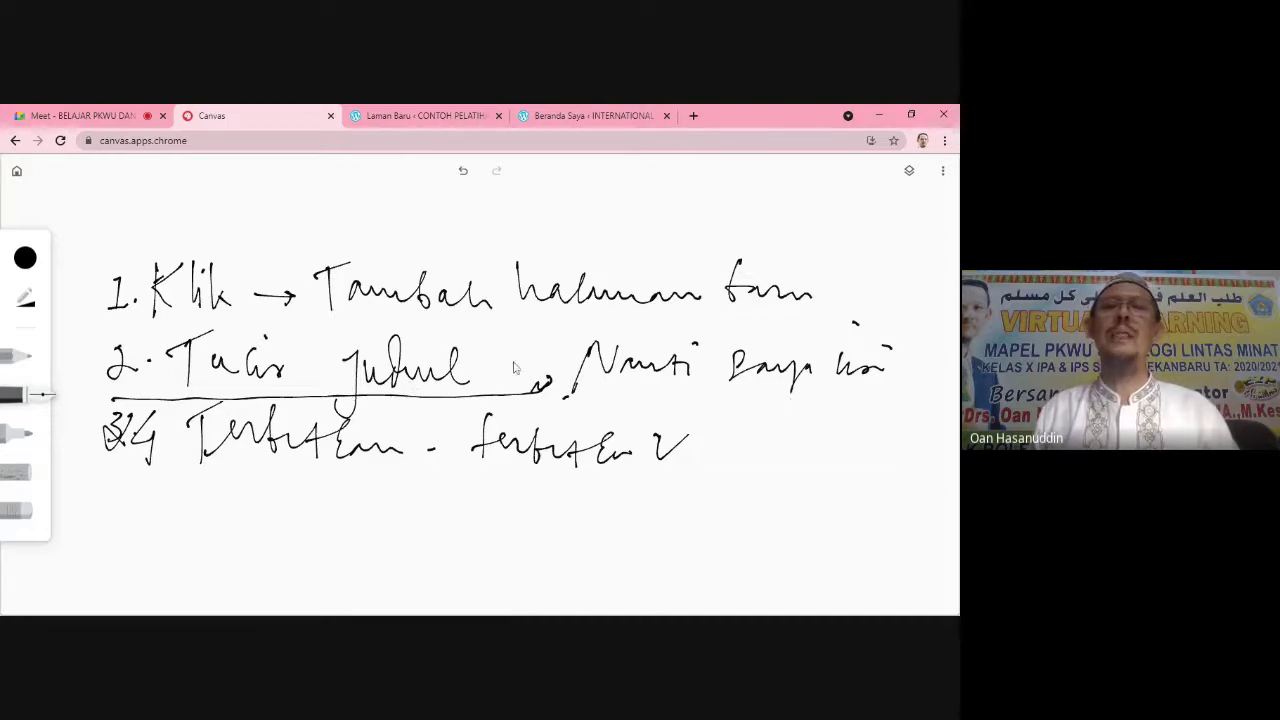
drag(90, 386, 94, 404)
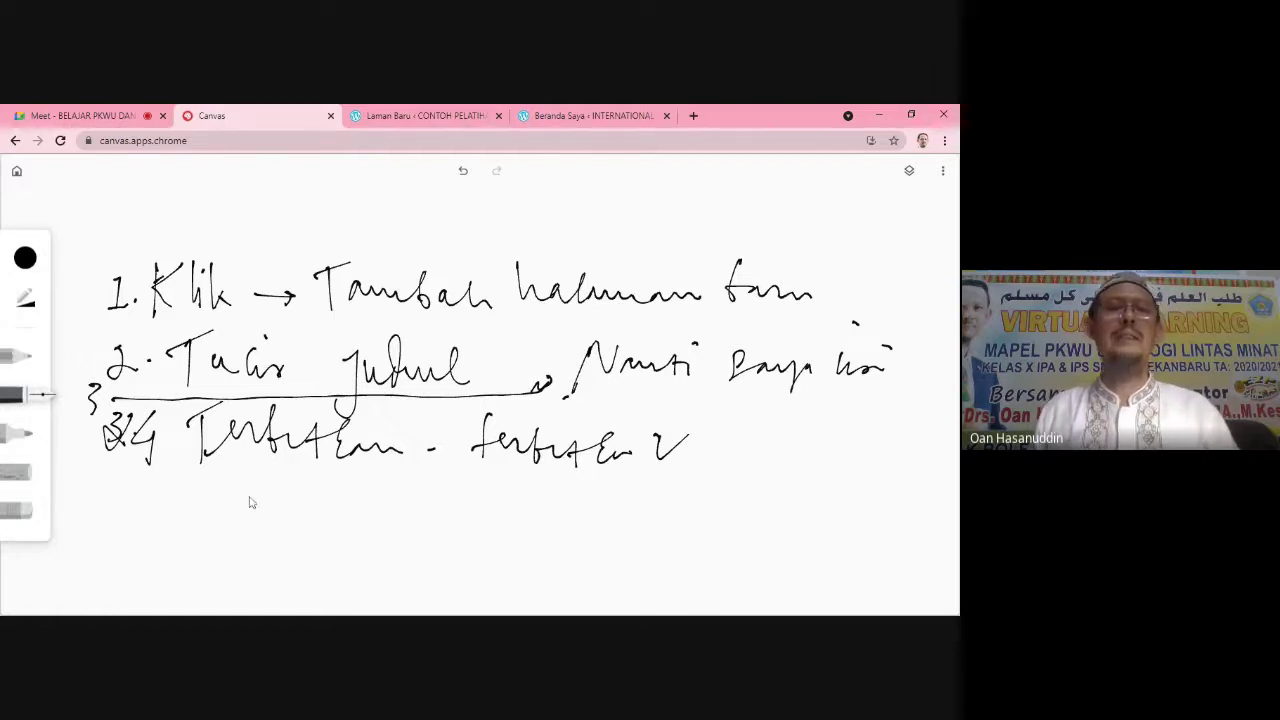
mouse_move(141, 499)
mouse_down()
mouse_move(137, 533)
mouse_move(162, 493)
mouse_move(211, 516)
mouse_up()
mouse_move(276, 486)
mouse_down()
mouse_move(278, 521)
mouse_move(392, 512)
mouse_move(414, 486)
mouse_move(442, 520)
mouse_up()
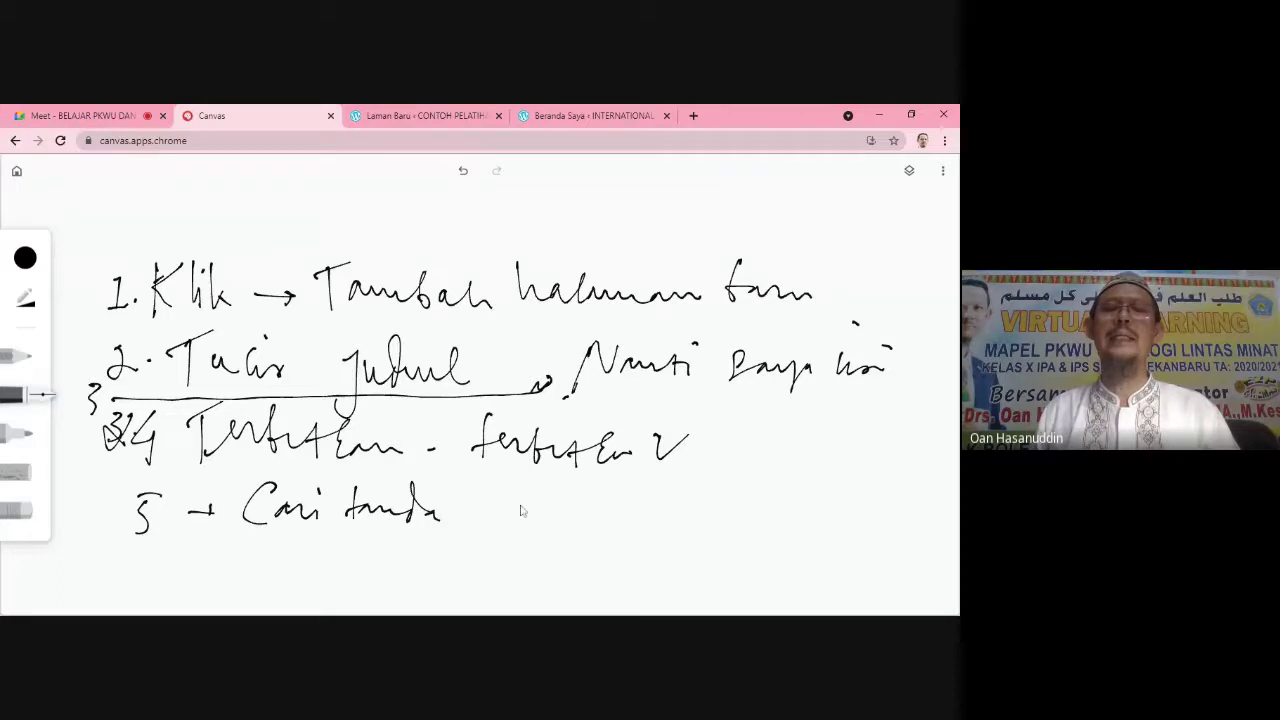
mouse_move(526, 508)
mouse_down()
mouse_move(476, 510)
mouse_move(490, 514)
mouse_up()
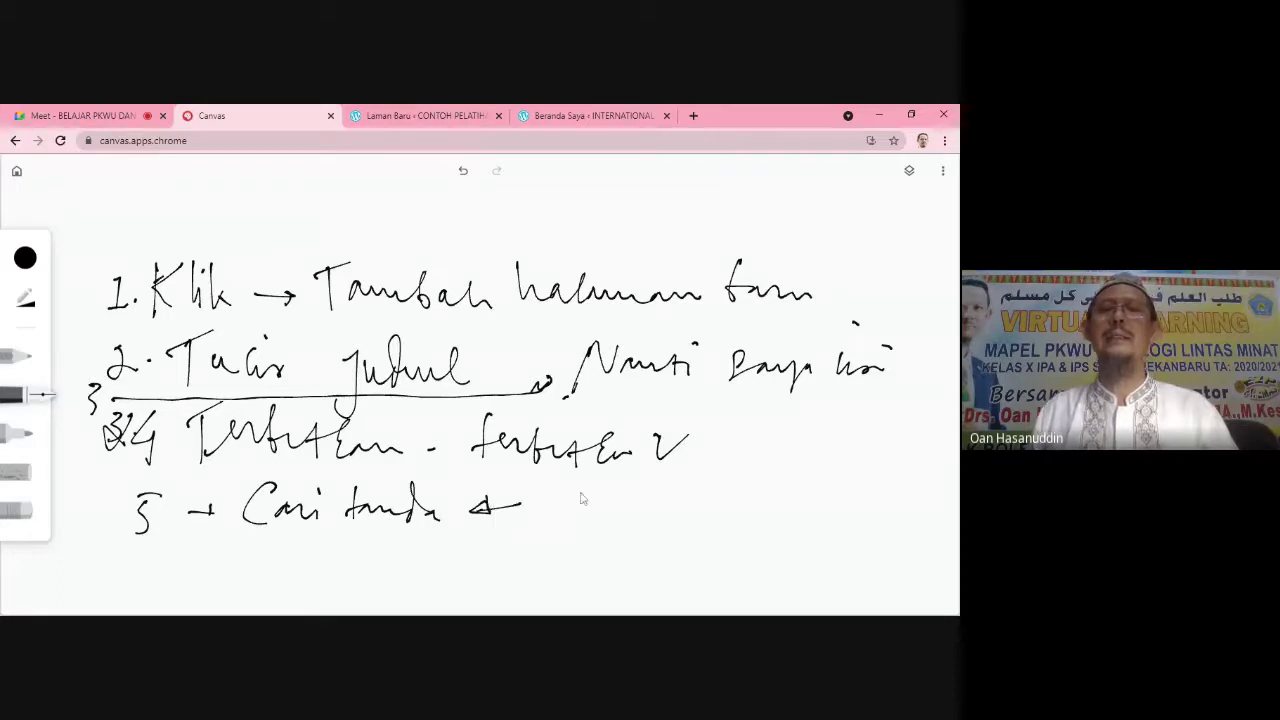
drag(564, 484, 560, 528)
drag(588, 478, 584, 526)
mouse_move(592, 512)
mouse_down()
mouse_move(630, 498)
mouse_move(756, 496)
mouse_move(792, 500)
mouse_move(800, 530)
mouse_up()
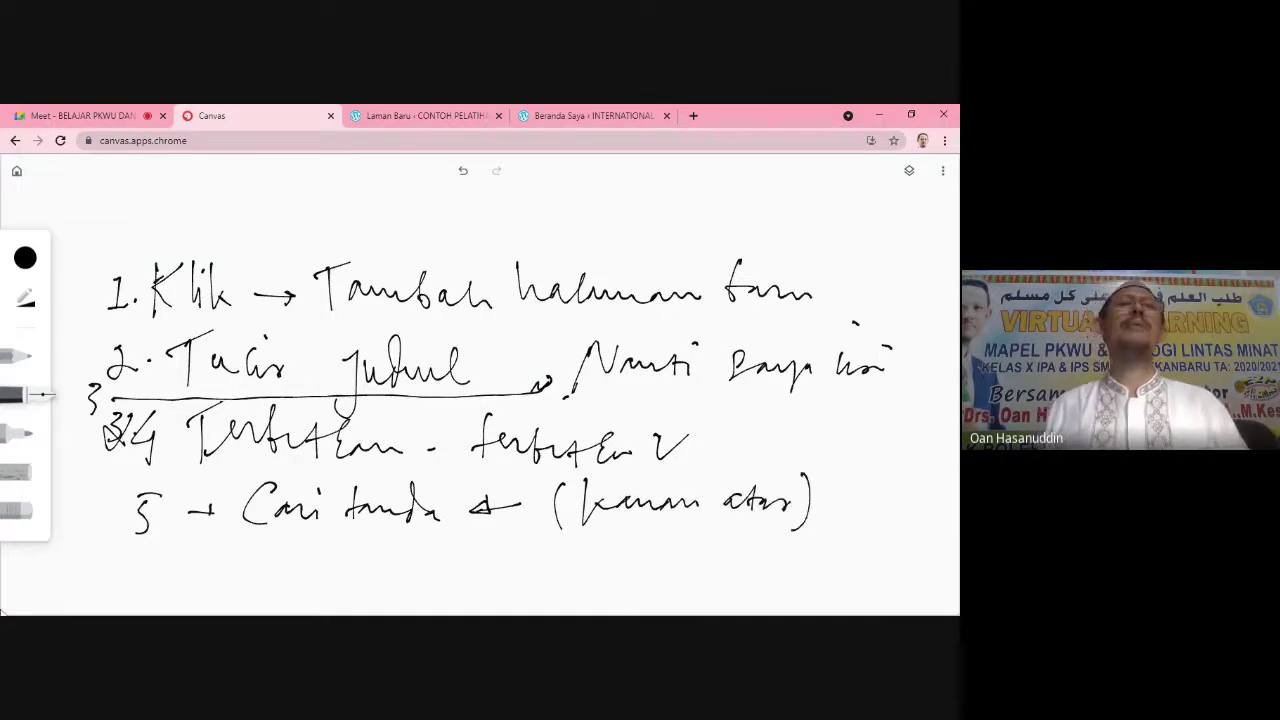
click(73, 117)
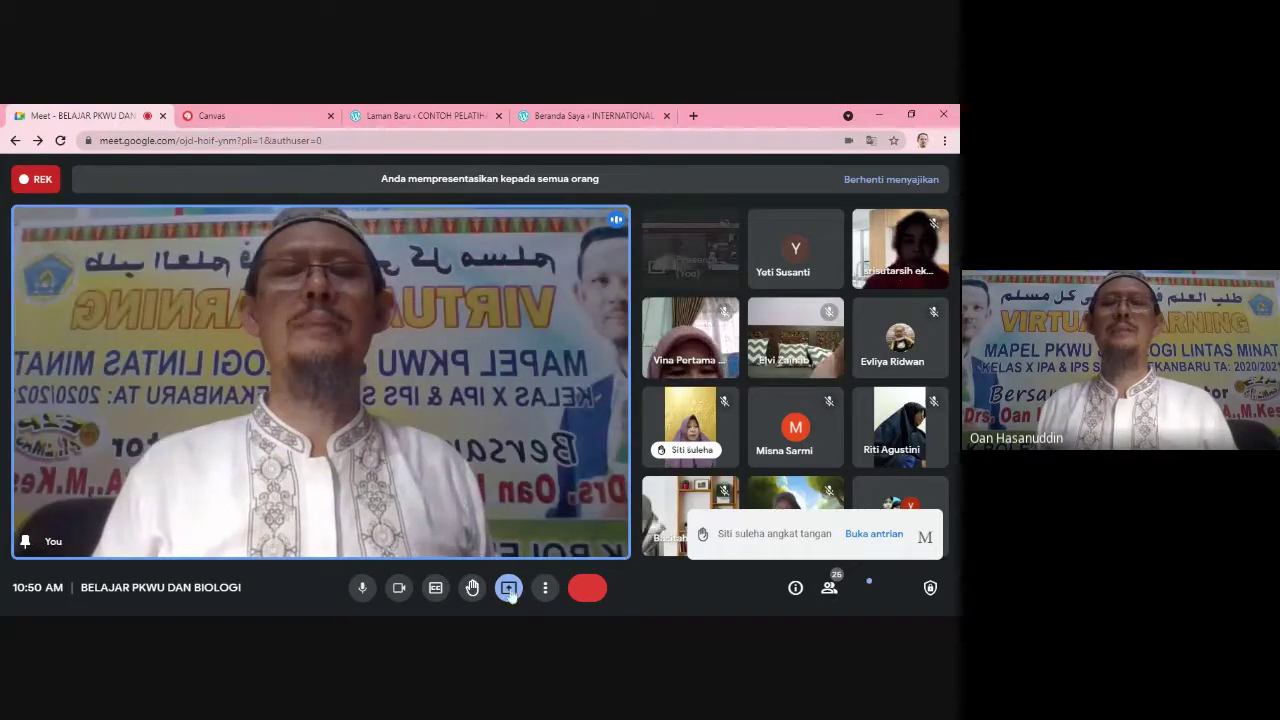
Step: Bring up the Berhenti menyajikan (stop presenting) option from the Present button
click(510, 590)
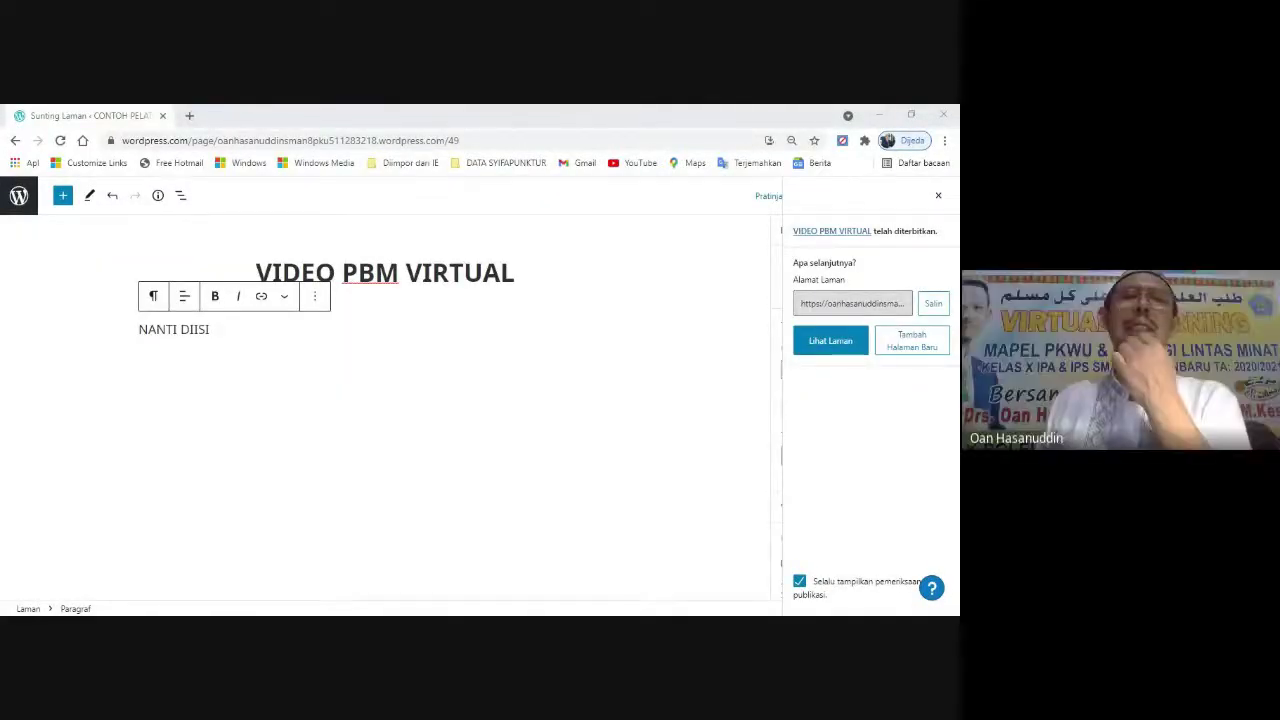
Step: Refocus the VIDEO PBM VIRTUAL page editor and return to the Laman pages list
key(alt+Tab)
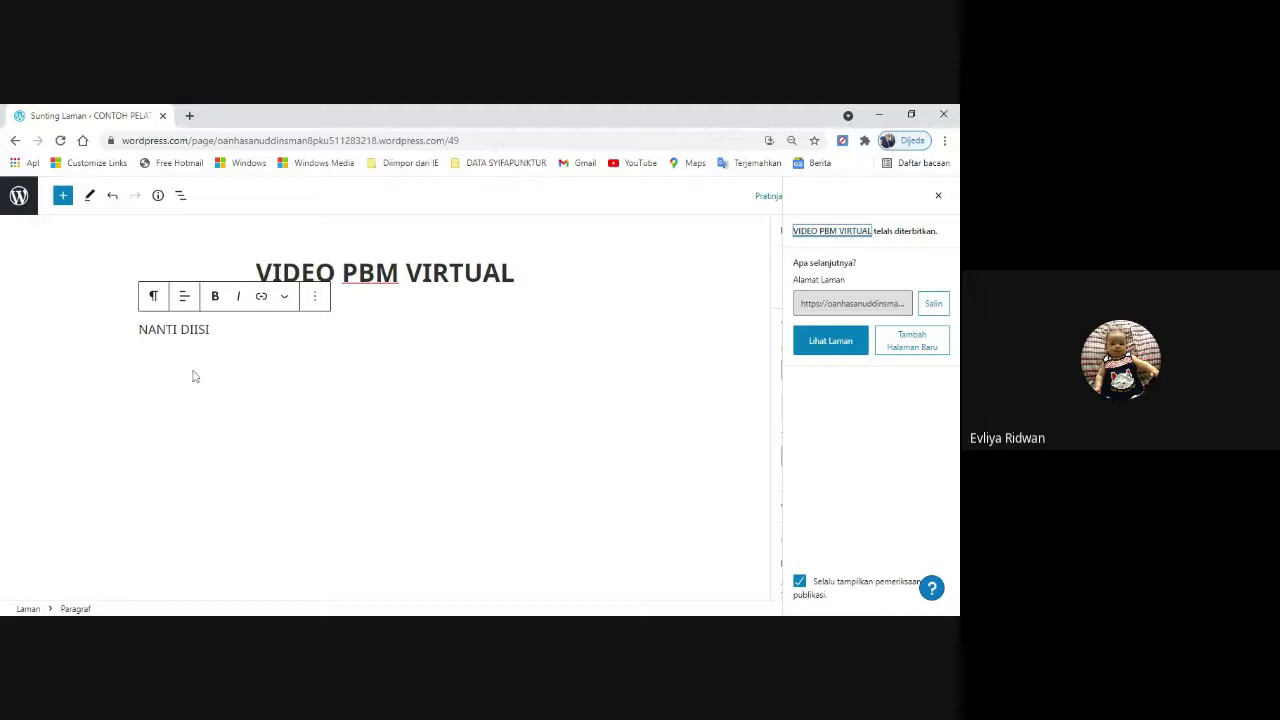
click(181, 329)
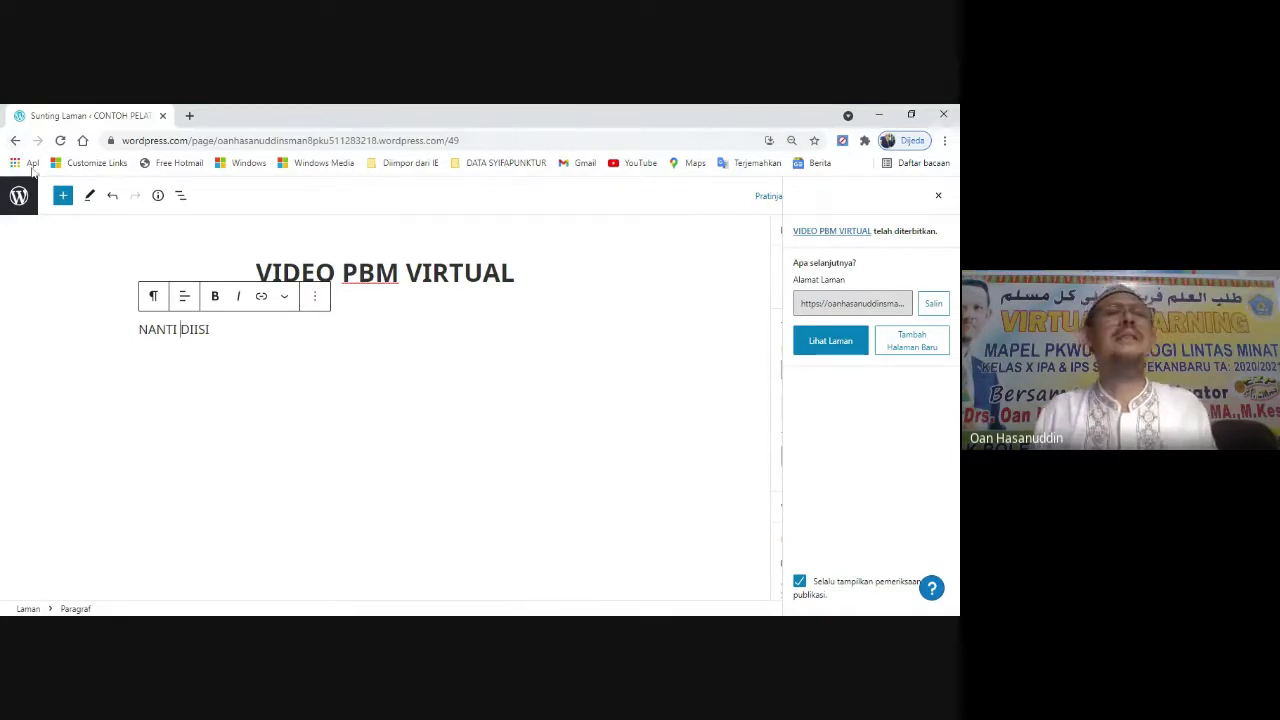
click(15, 140)
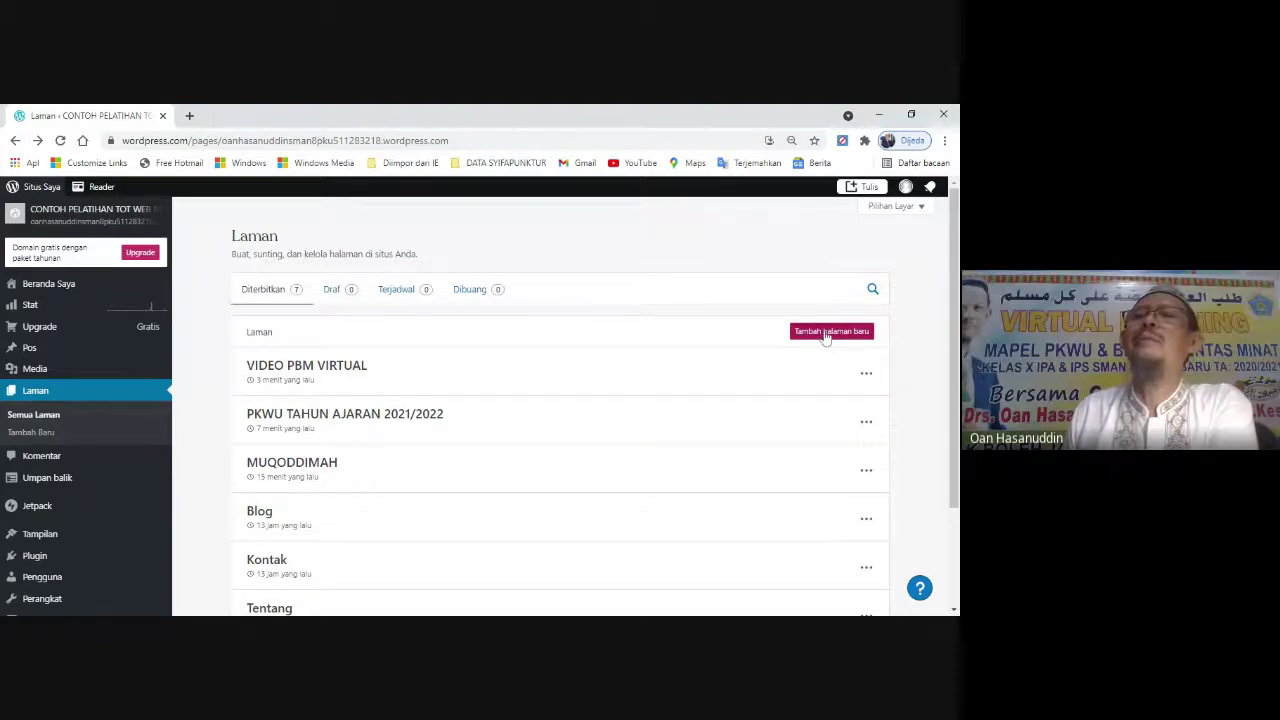
Step: Start a new page with Tambah halaman baru from the Laman list
click(830, 331)
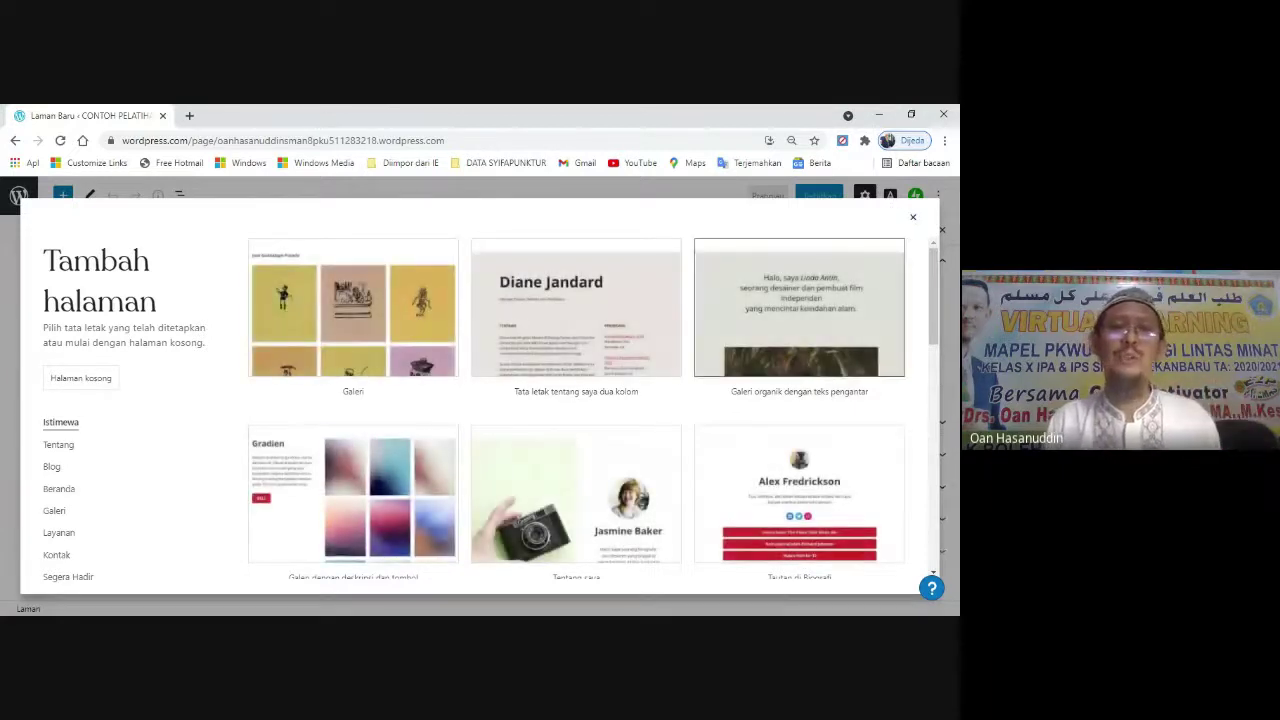
Step: Skip the layout chooser, enter title 'TUGAS SISWA' and body 'ISI NANTI', then publish
click(913, 220)
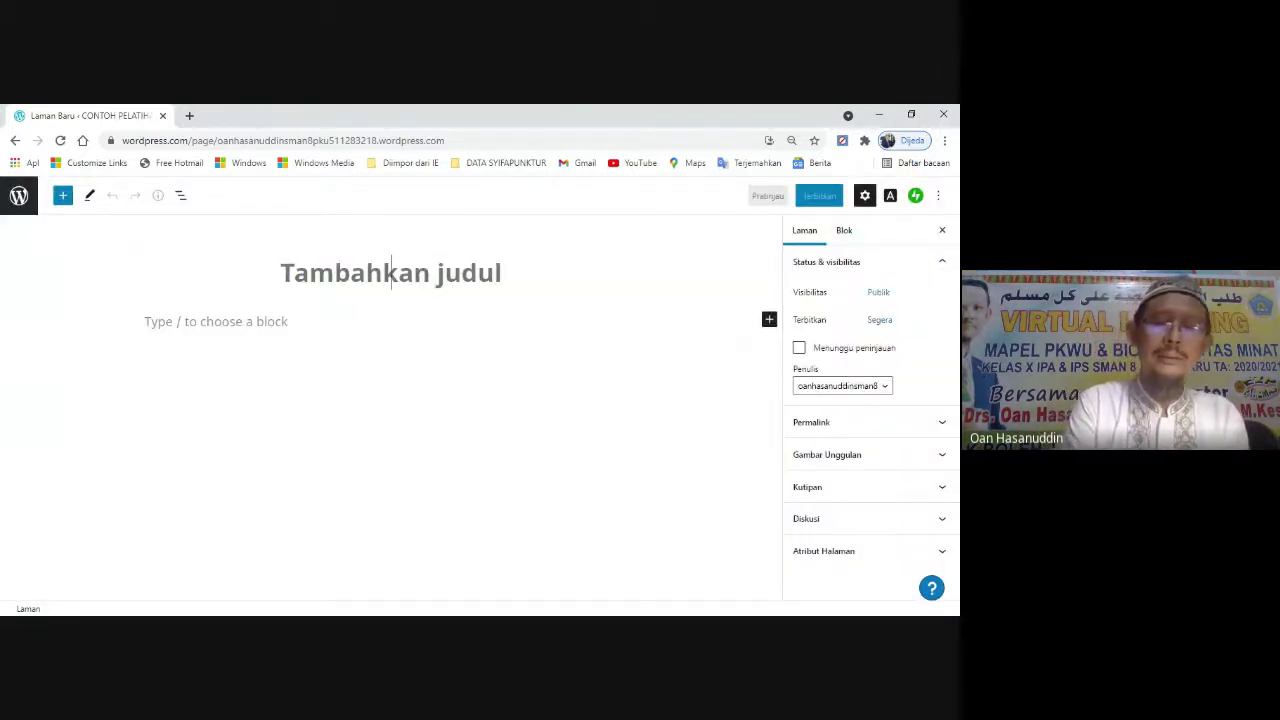
text(TUGAS)
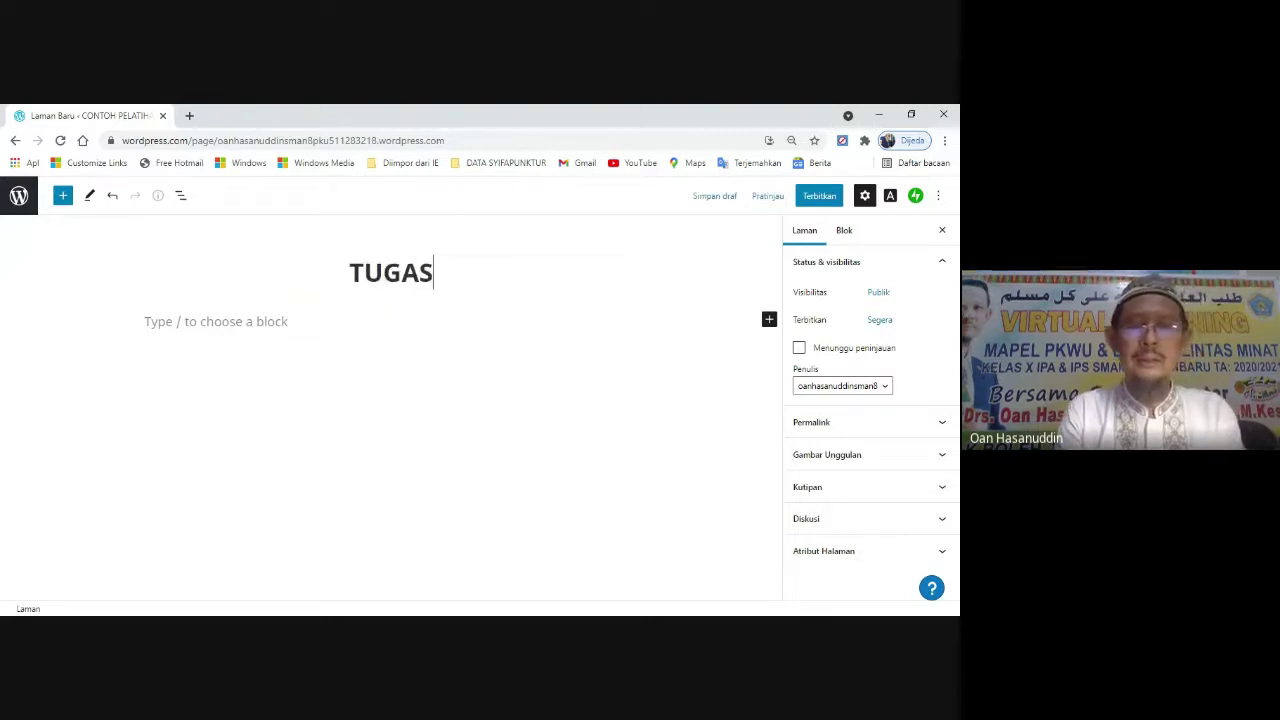
text( SISWA)
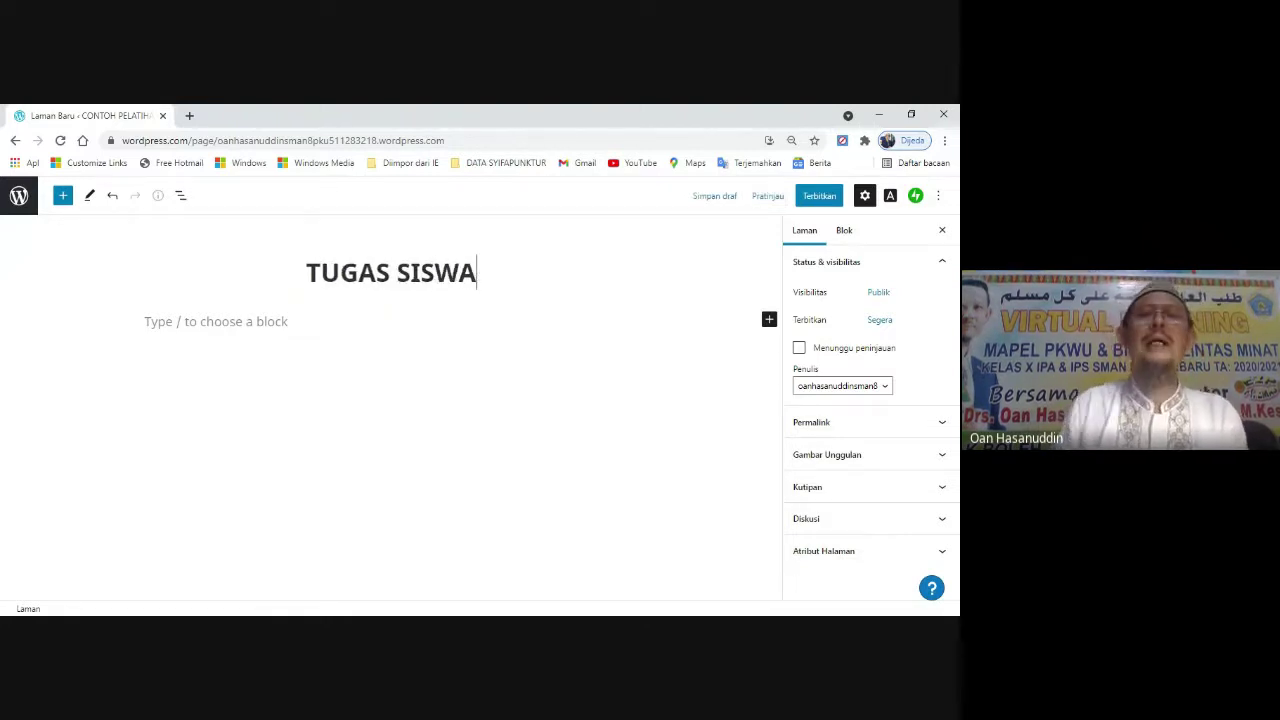
key(Return)
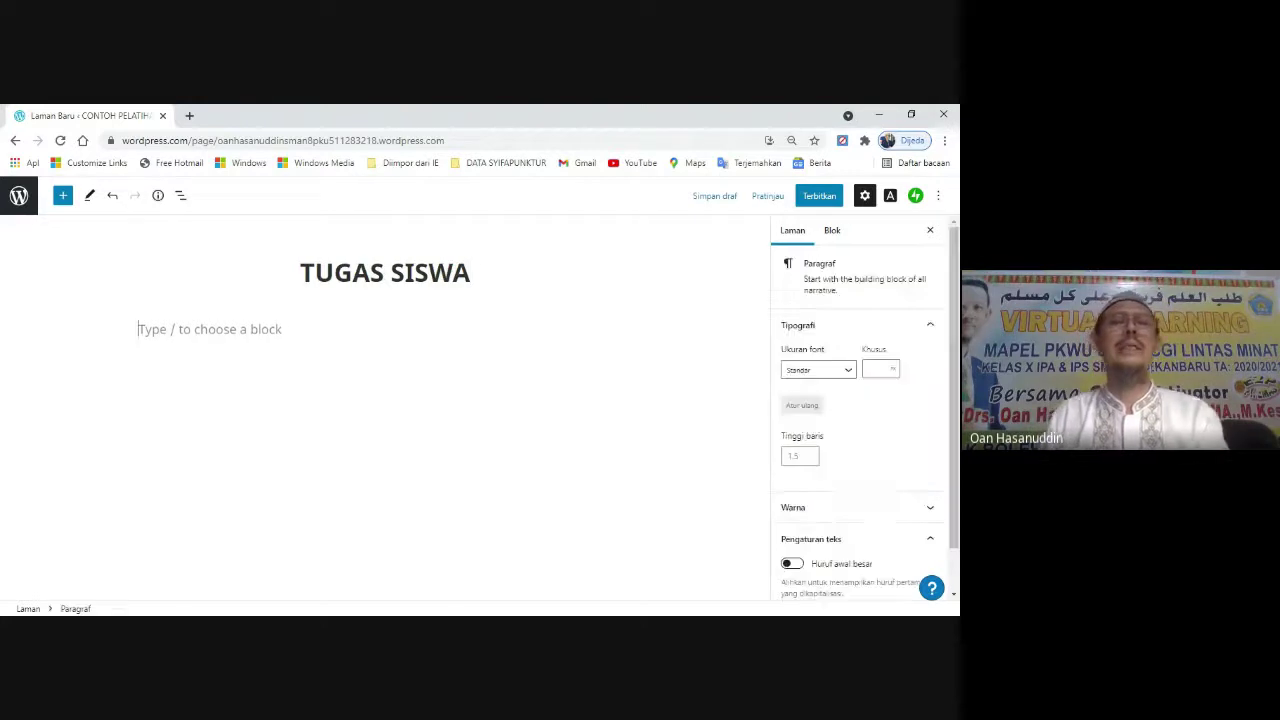
text(ISI)
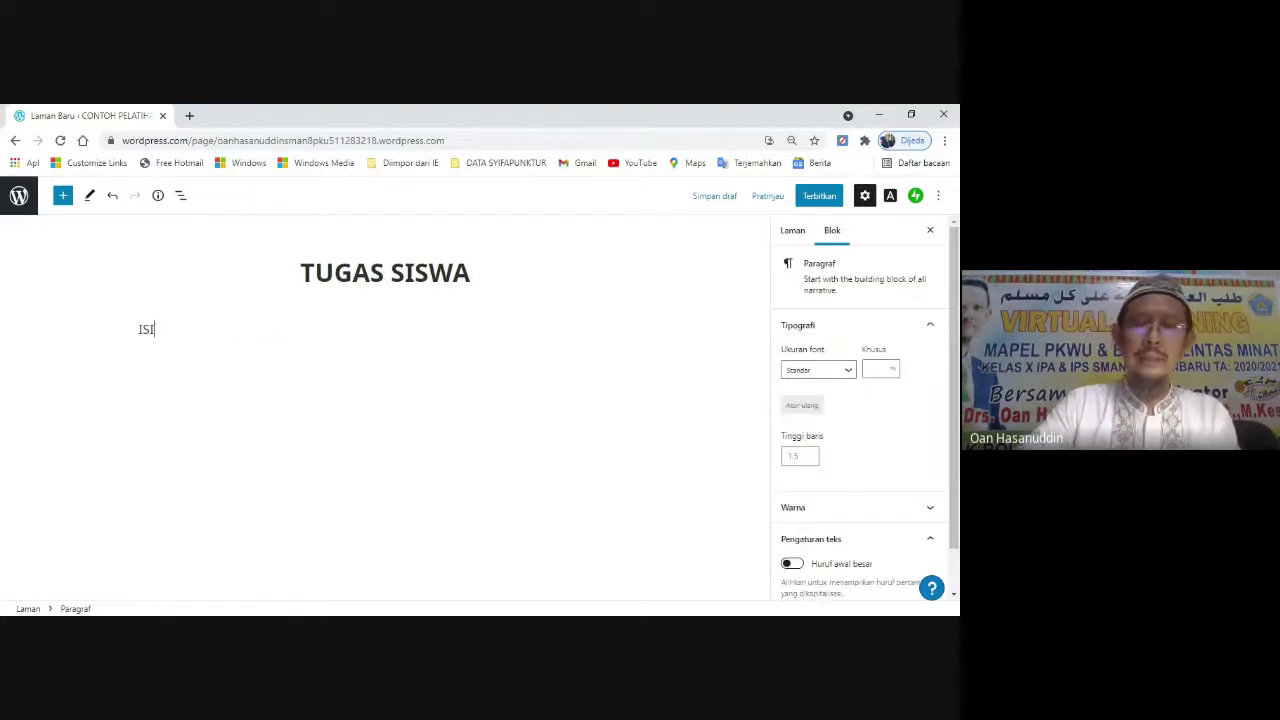
text( NANTI)
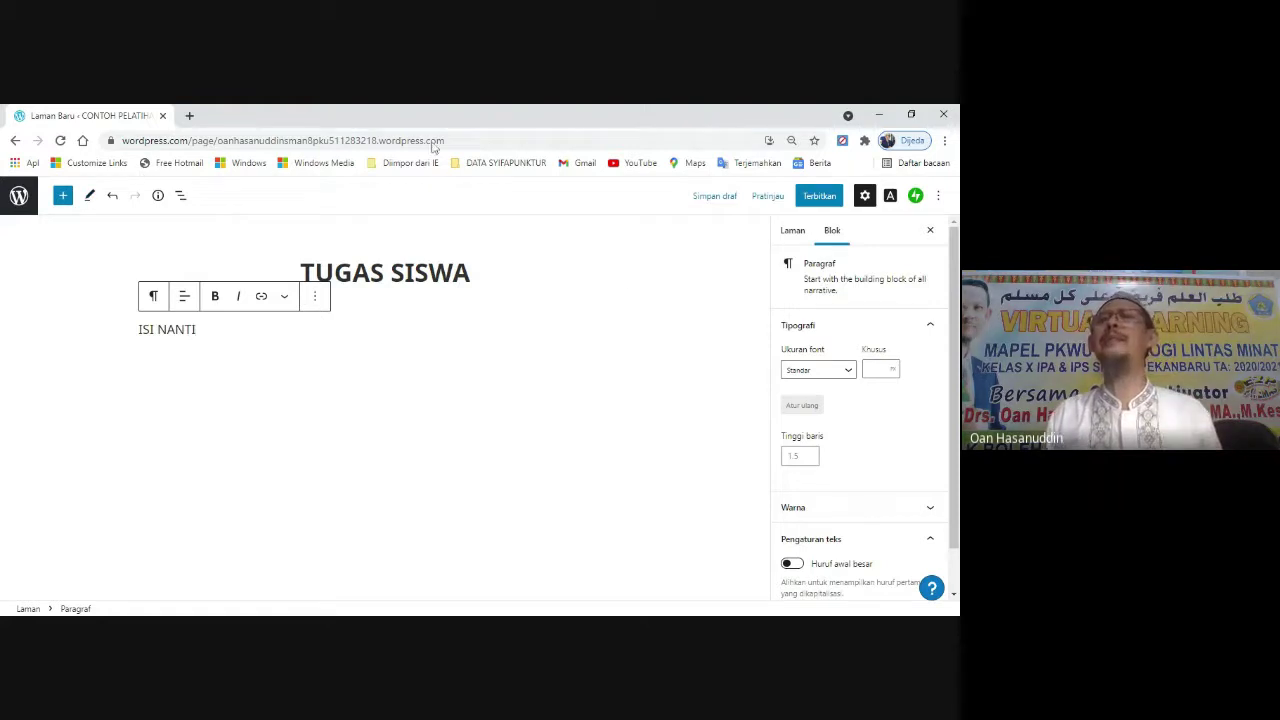
click(820, 197)
click(823, 200)
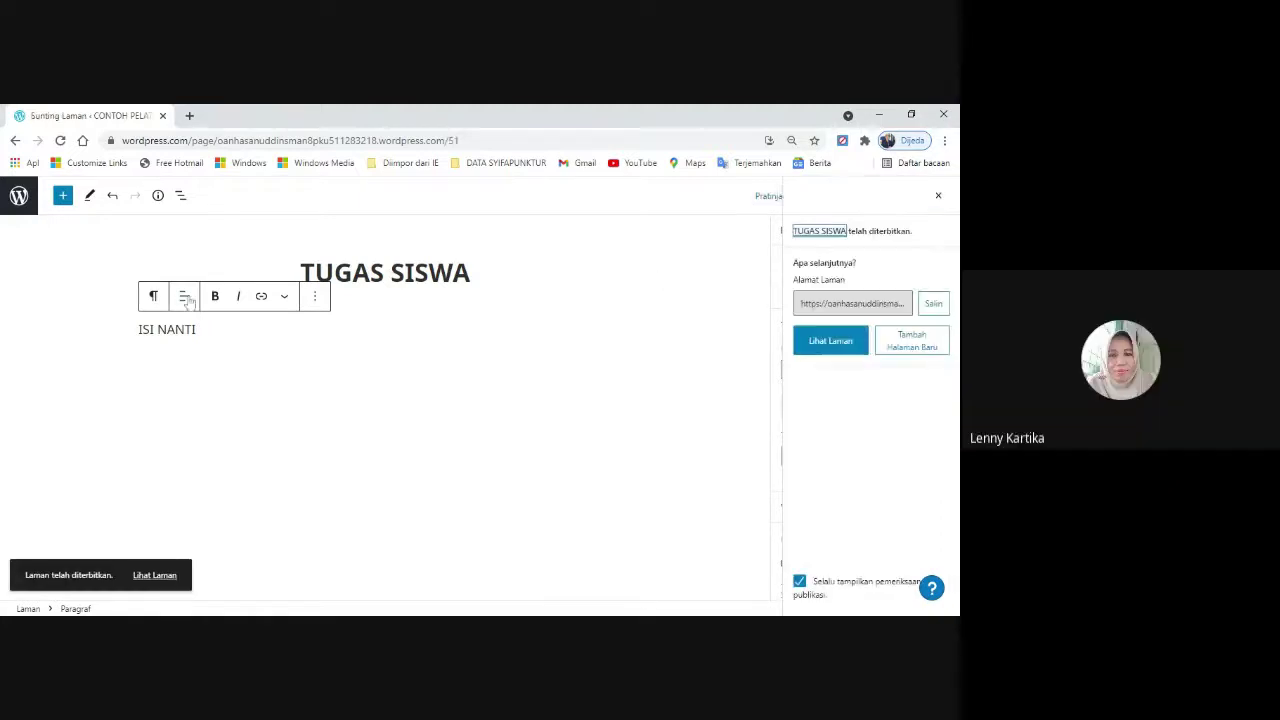
Step: Return to the Laman list and start another new page, skipping the layout choices for a blank one
click(15, 140)
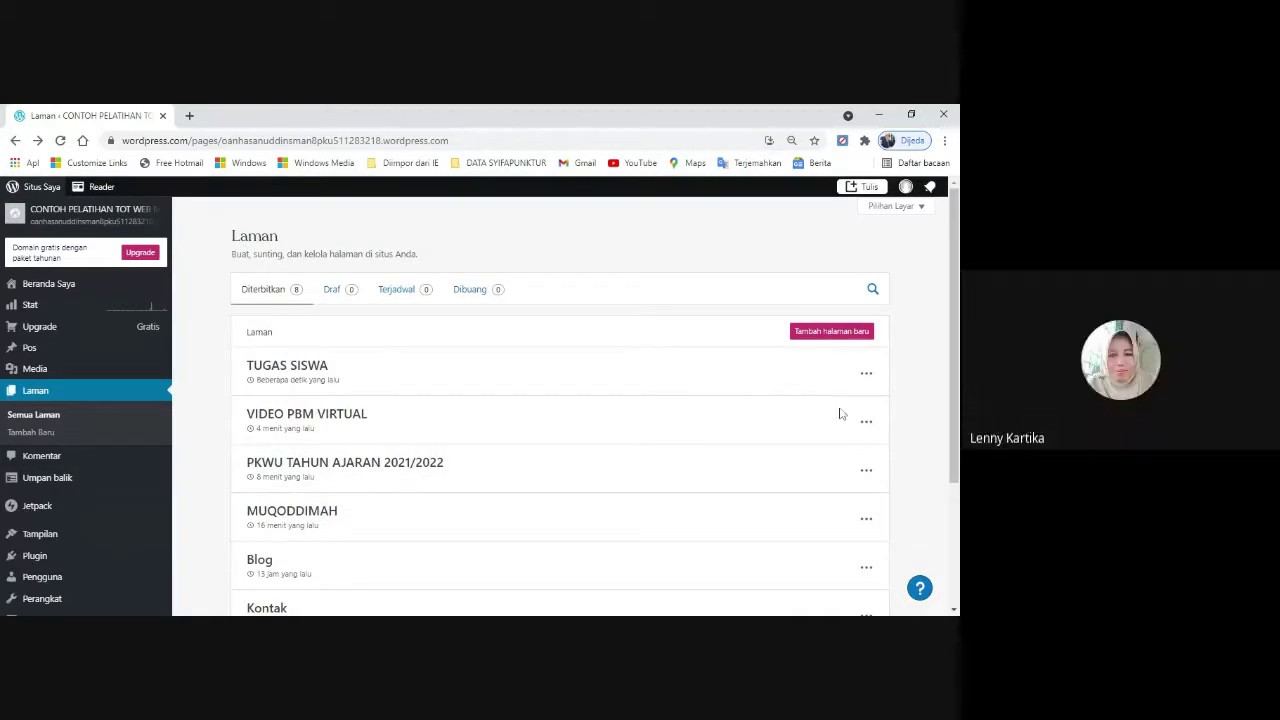
click(835, 331)
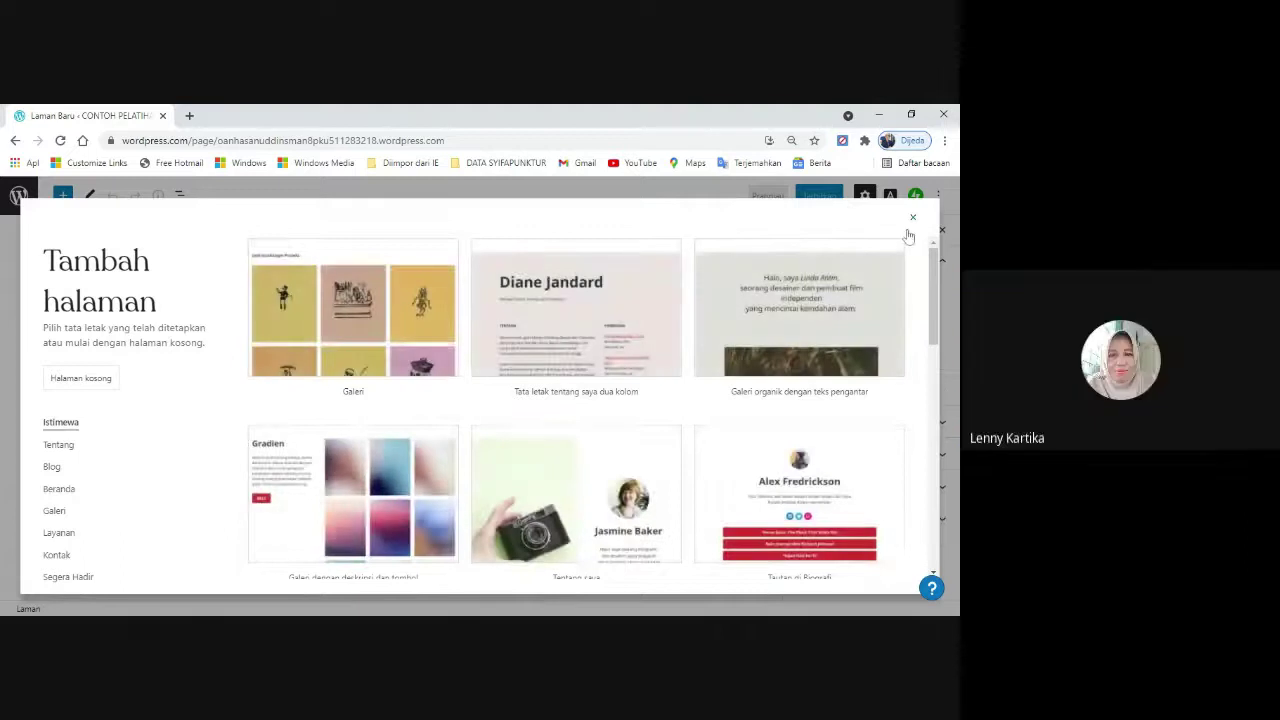
click(913, 217)
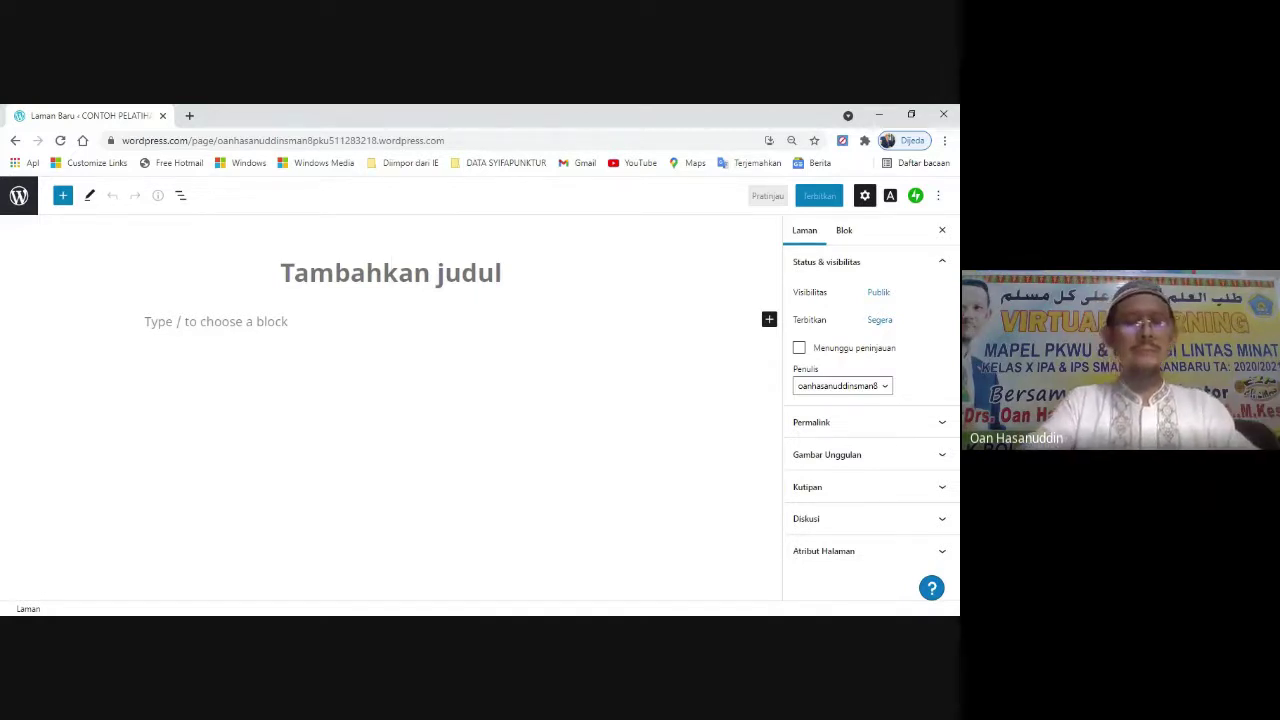
Step: Title the page MUHAASABAH, write 'SI NANTI' in its body, and publish it
text(MUH)
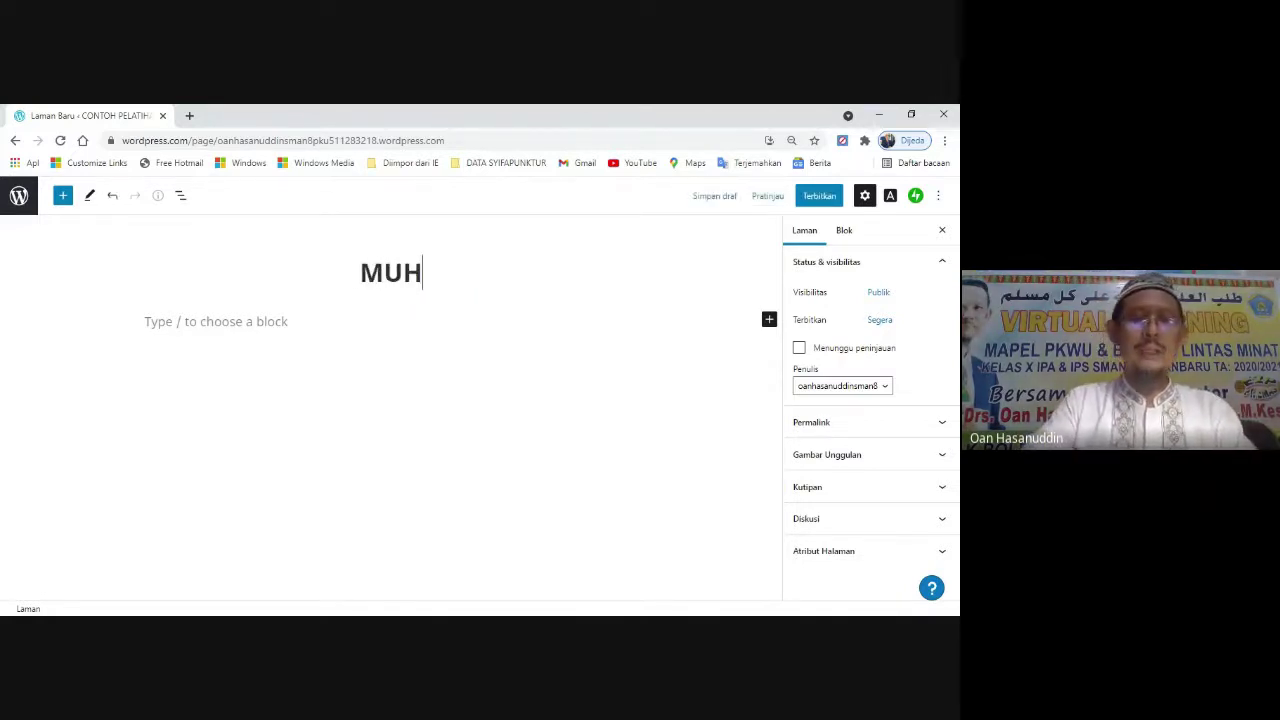
text(AASABAH)
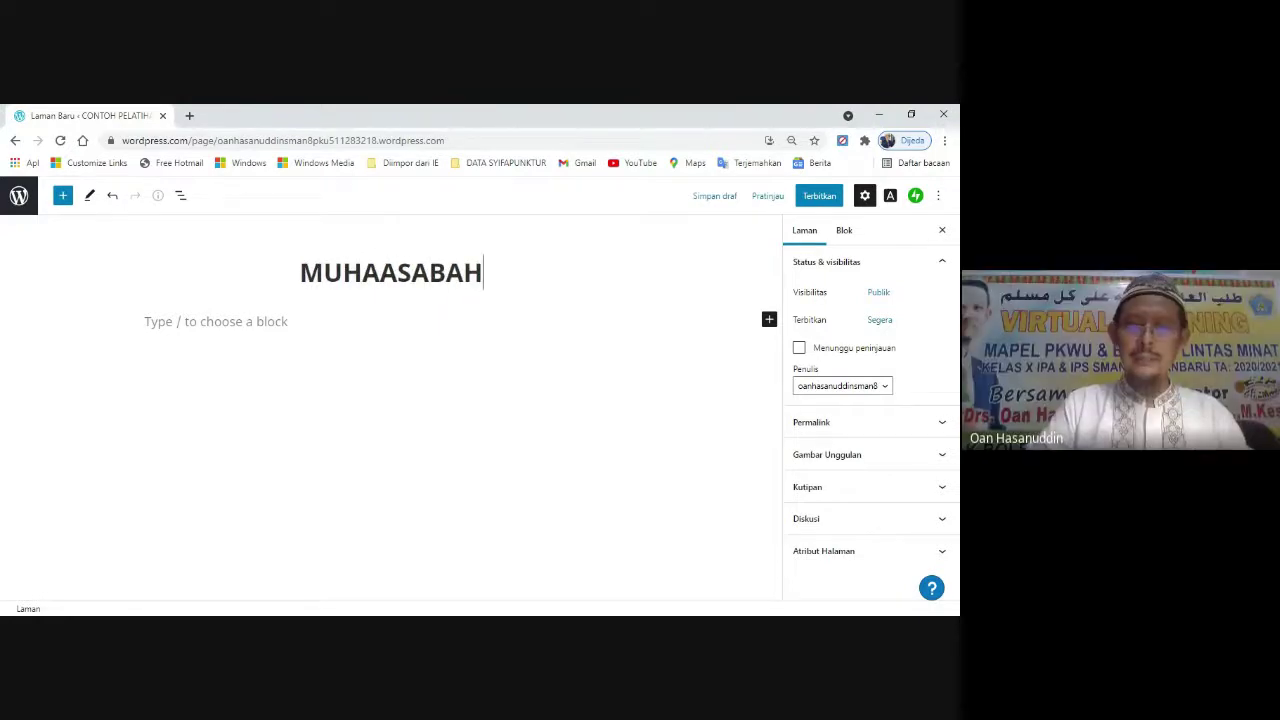
click(795, 264)
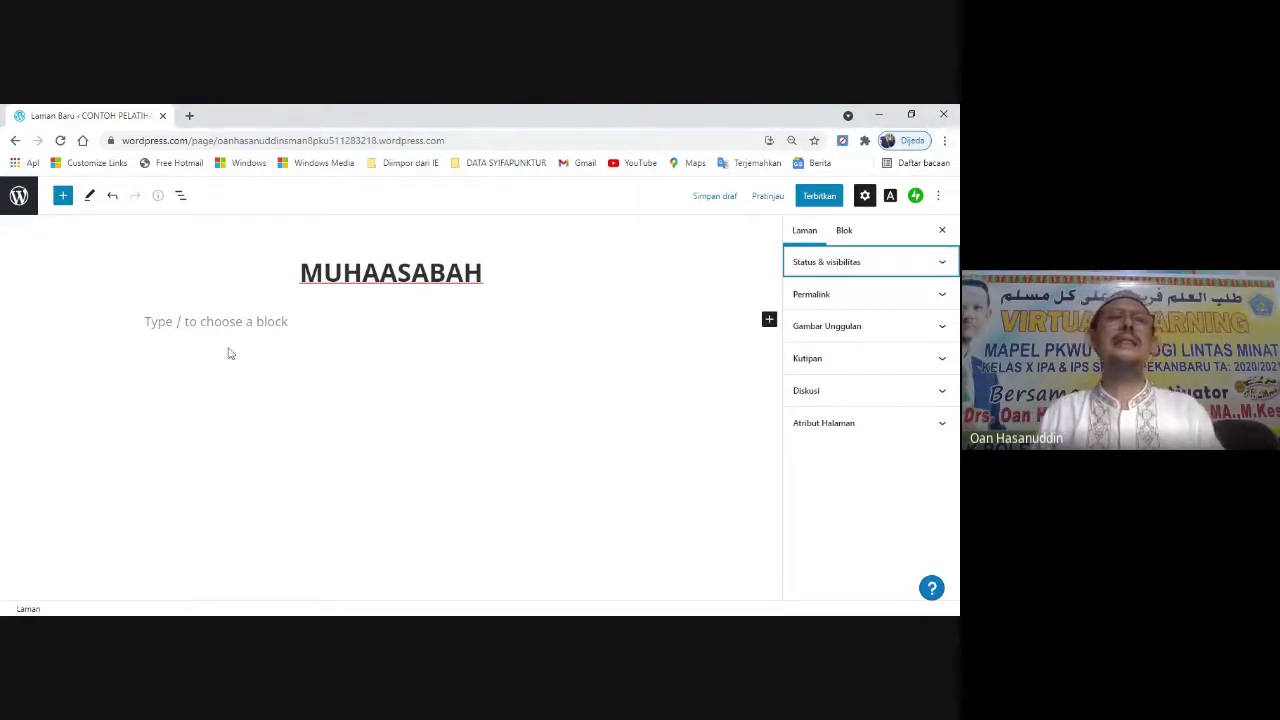
click(145, 321)
text(SI)
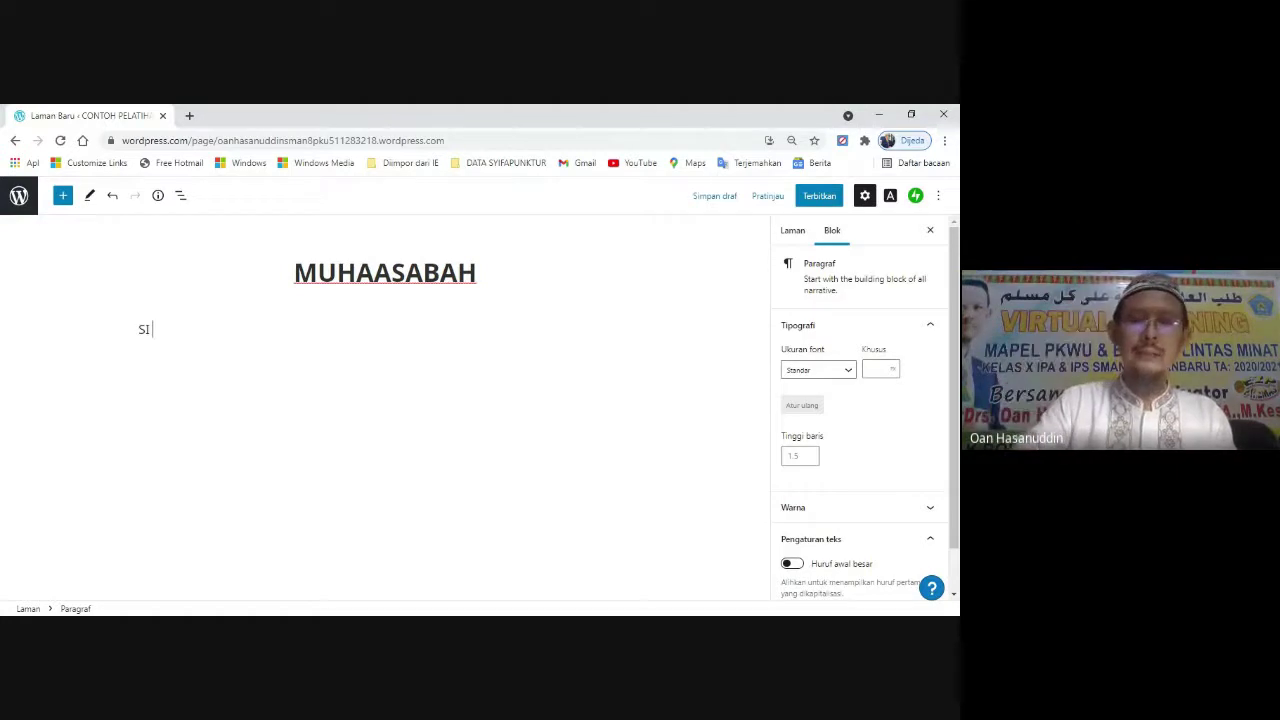
text( NANT)
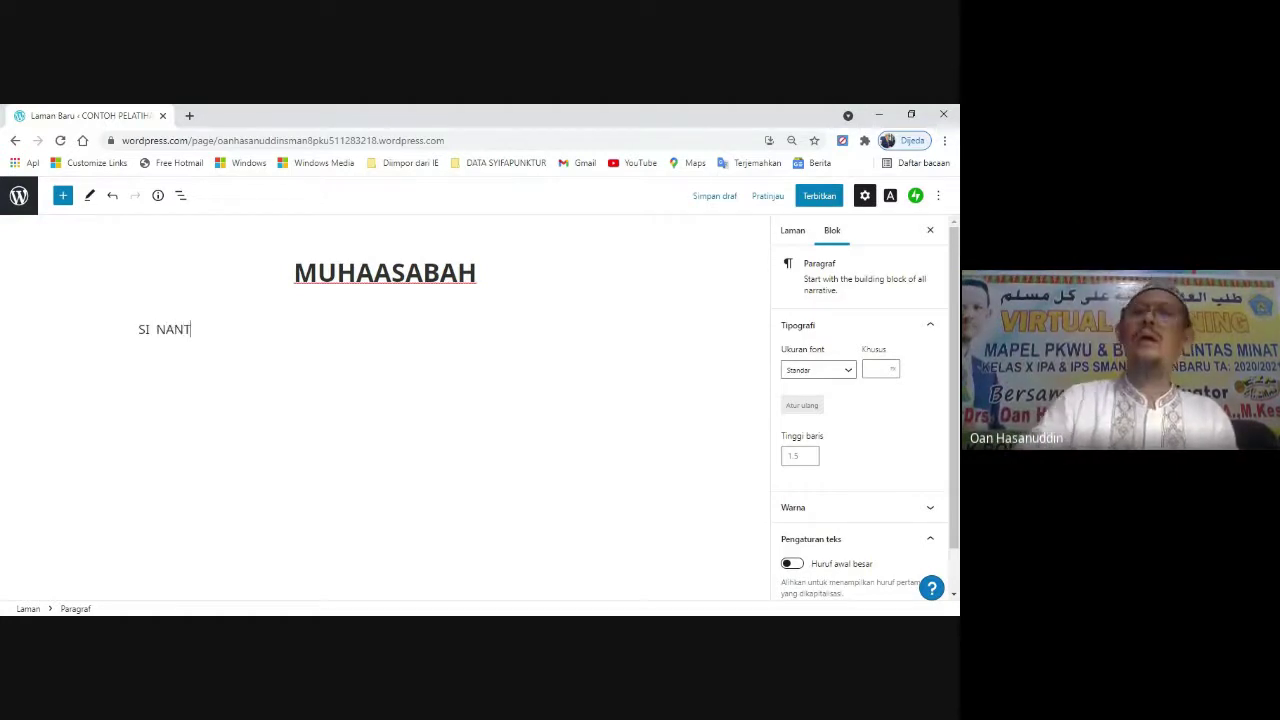
text(I)
click(818, 198)
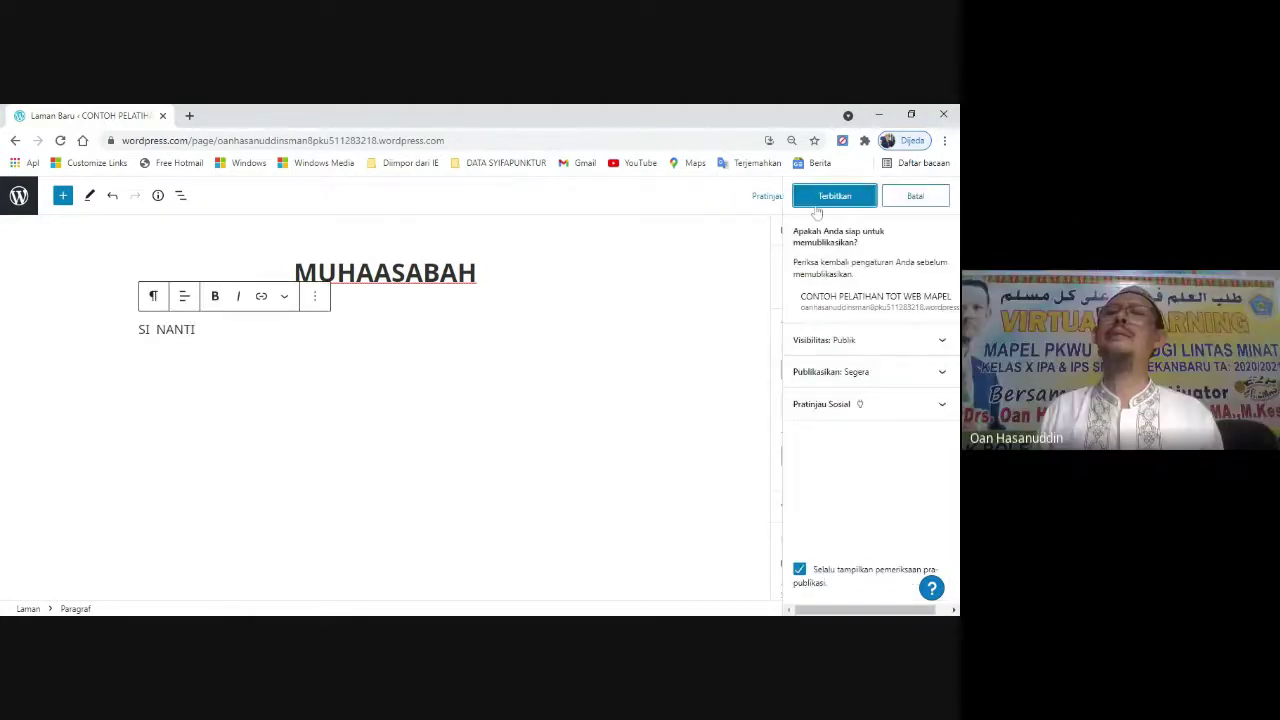
click(816, 200)
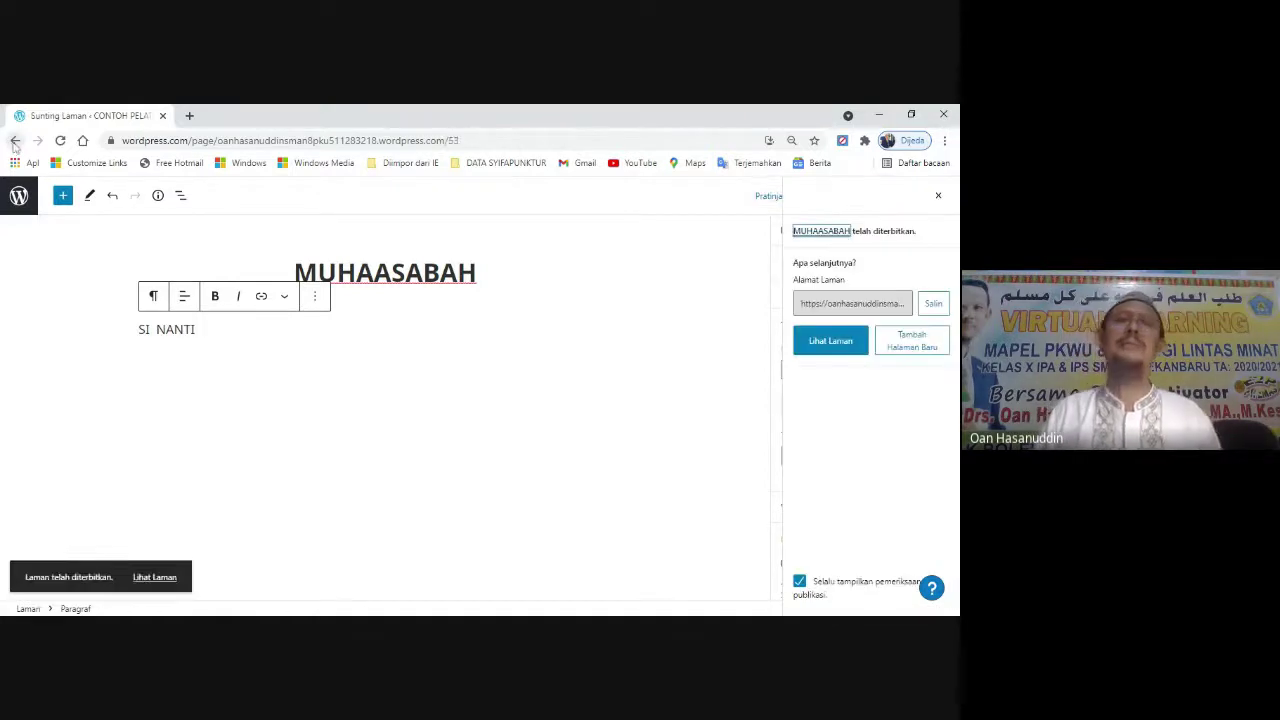
Step: Go back to the Laman list and open a new blank page, dismissing the layout chooser
click(15, 141)
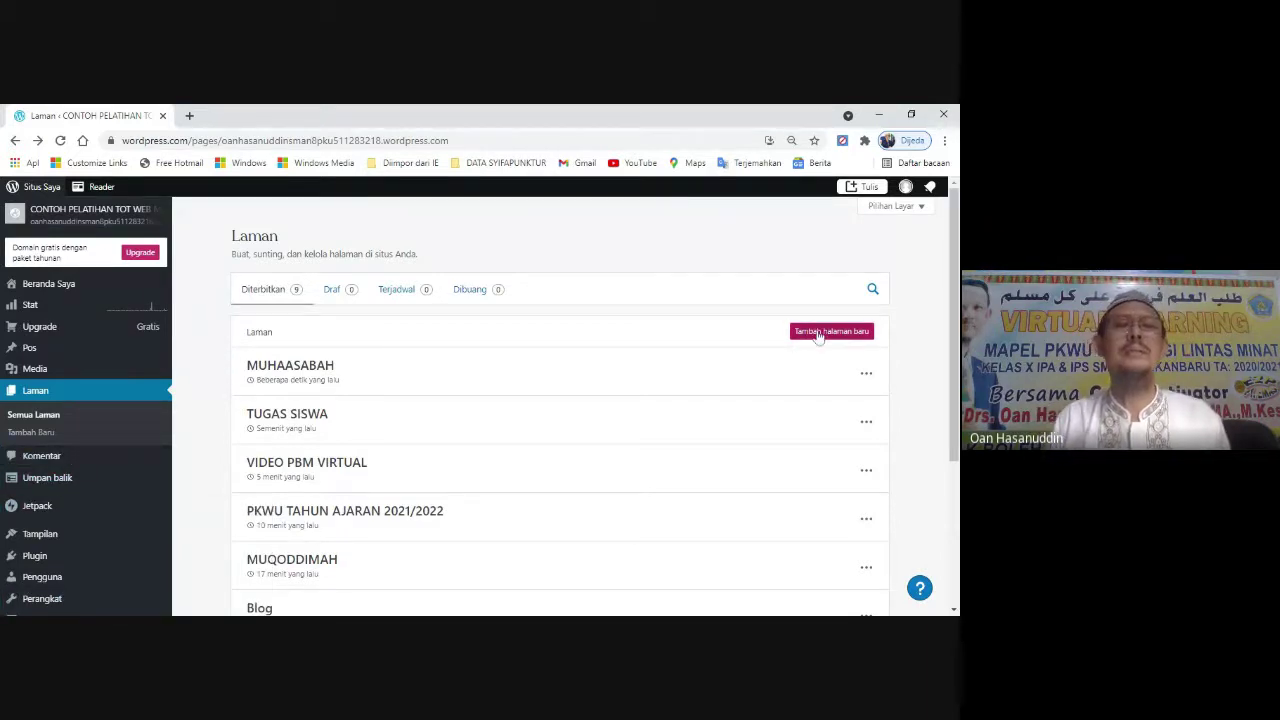
click(818, 334)
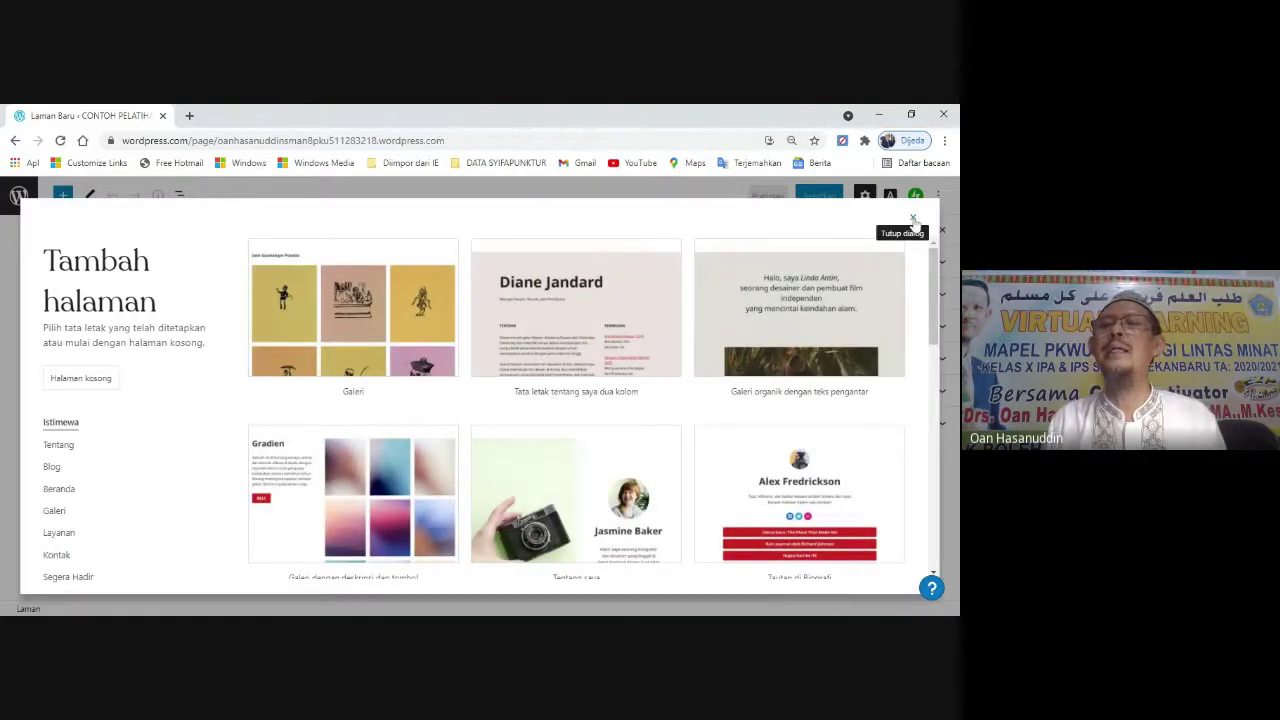
click(913, 219)
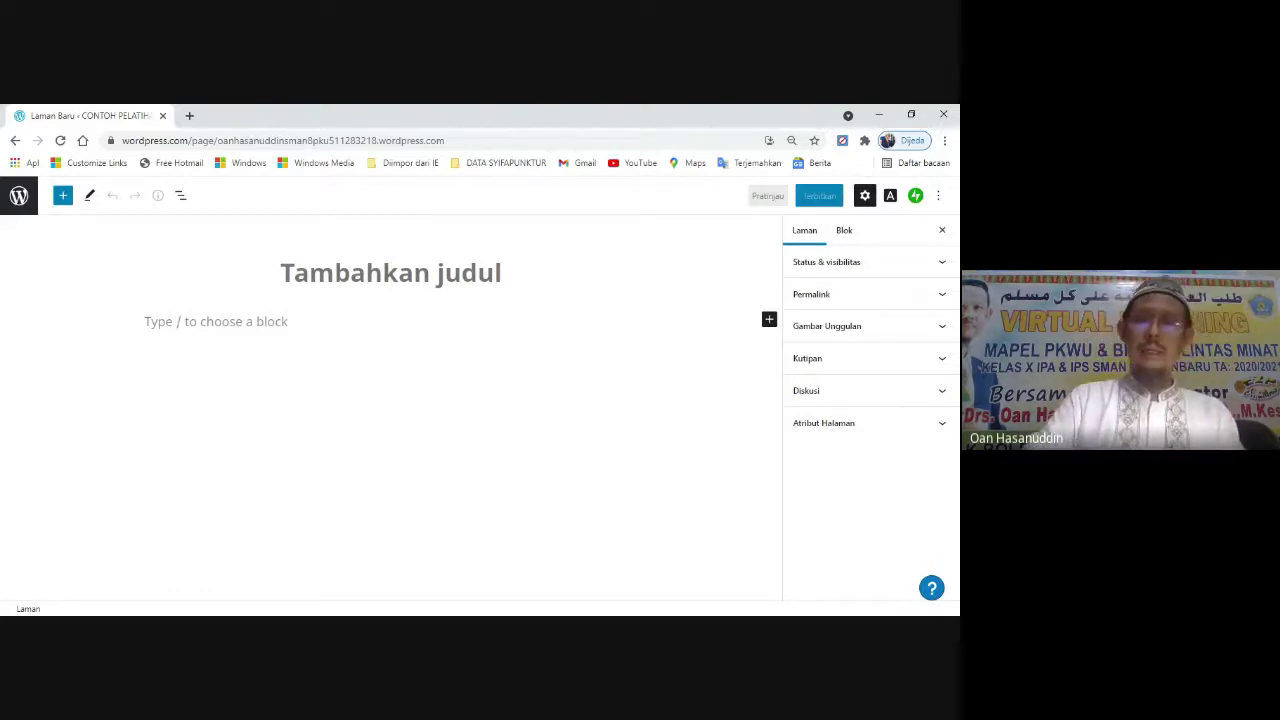
Step: Title the page 'LINK SEGURI PBM', add the paragraph 'NANTI', and publish it
text(LINK SE)
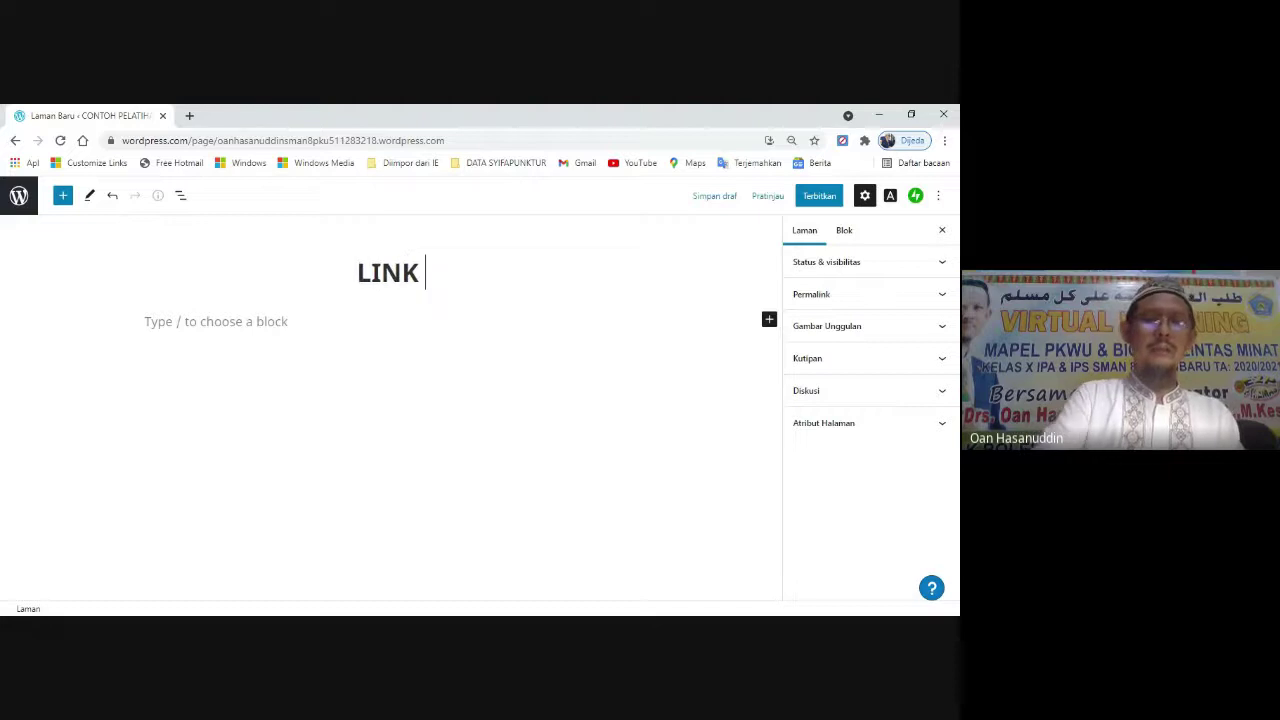
text(GU)
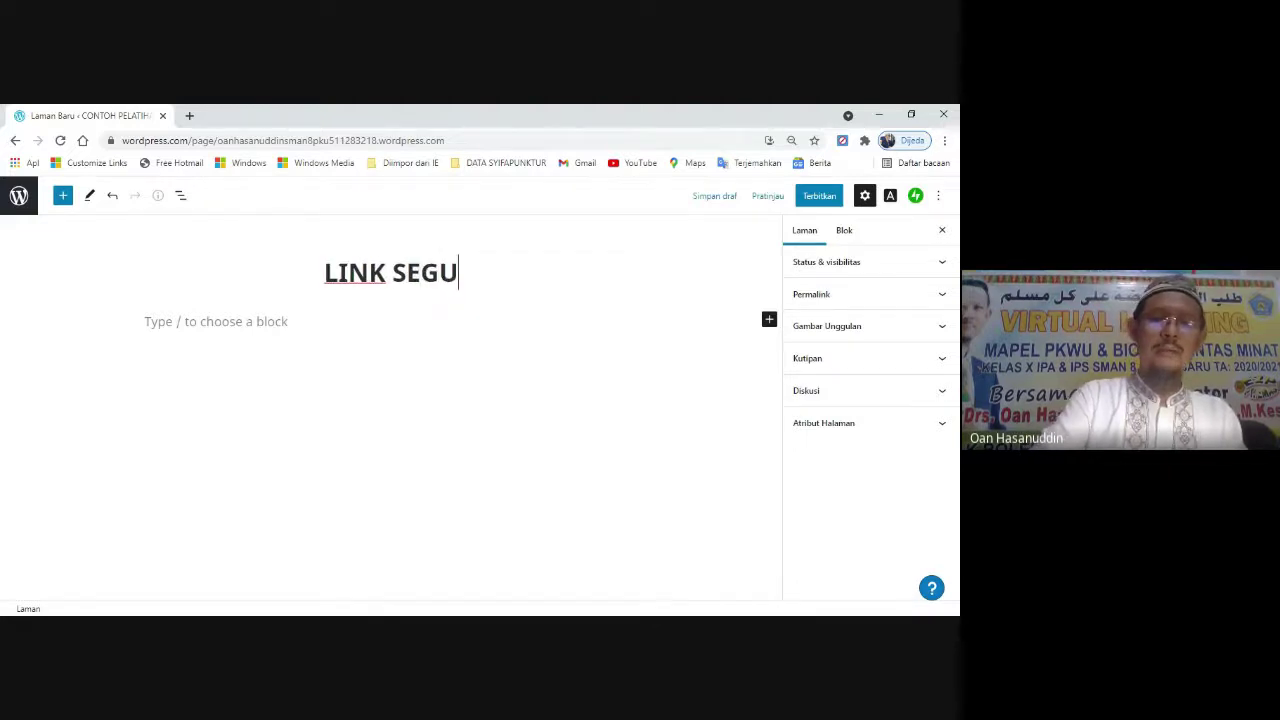
text(RI)
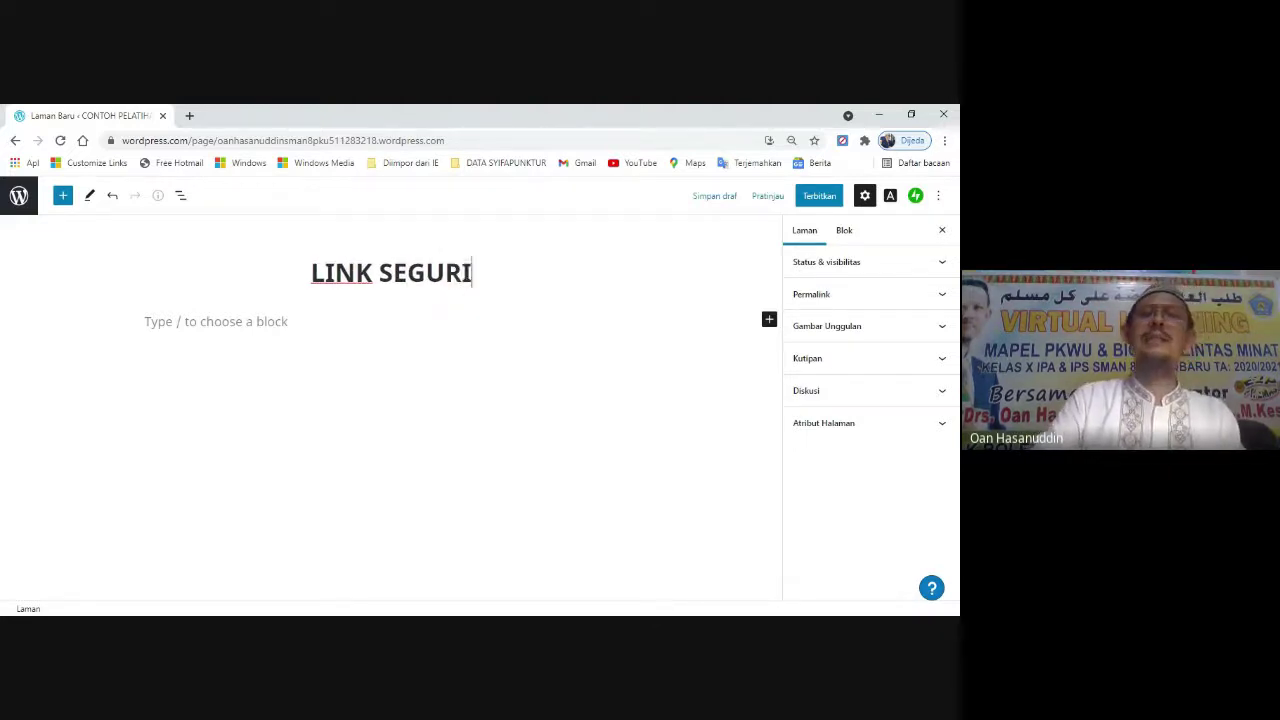
text( P)
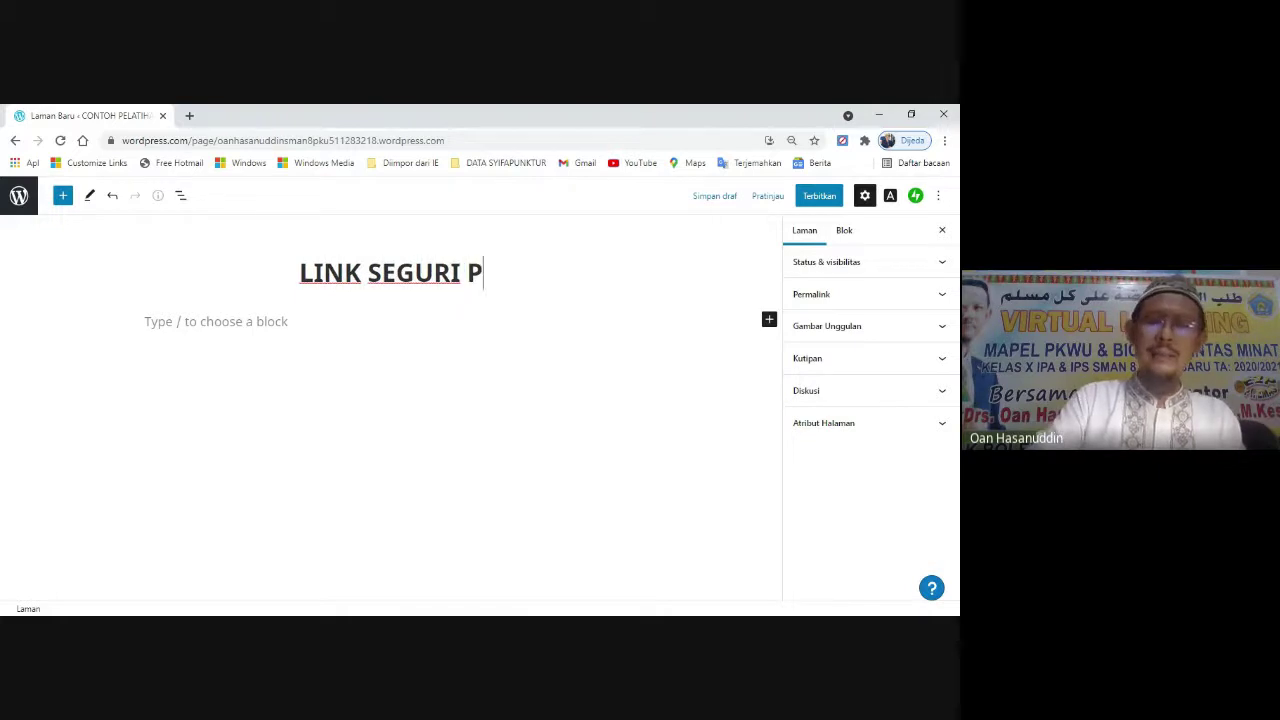
text(BM)
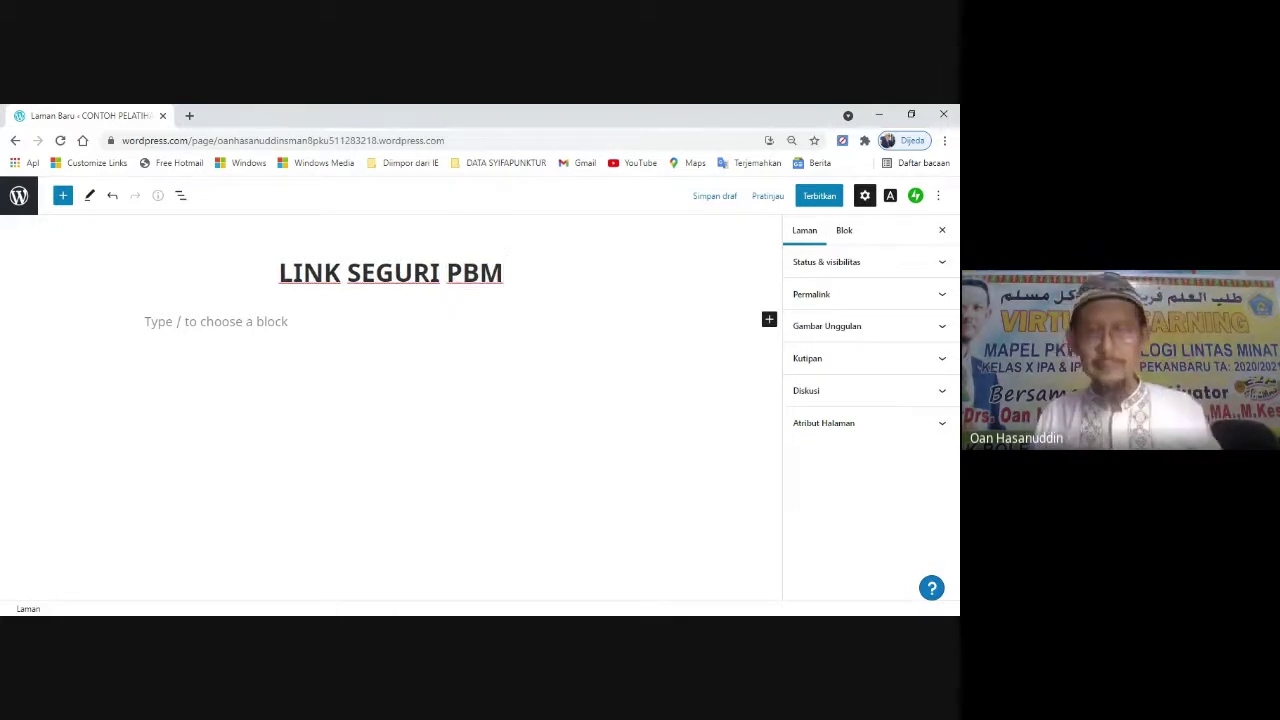
click(349, 347)
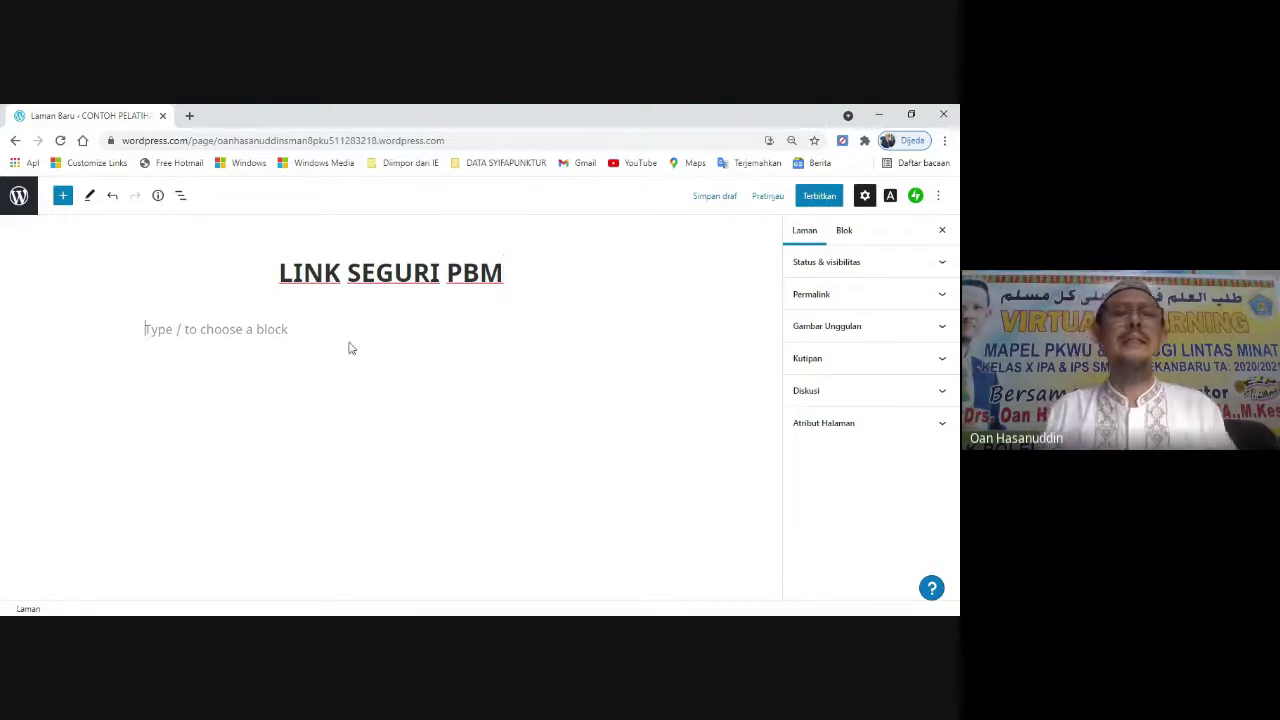
text(NANTI)
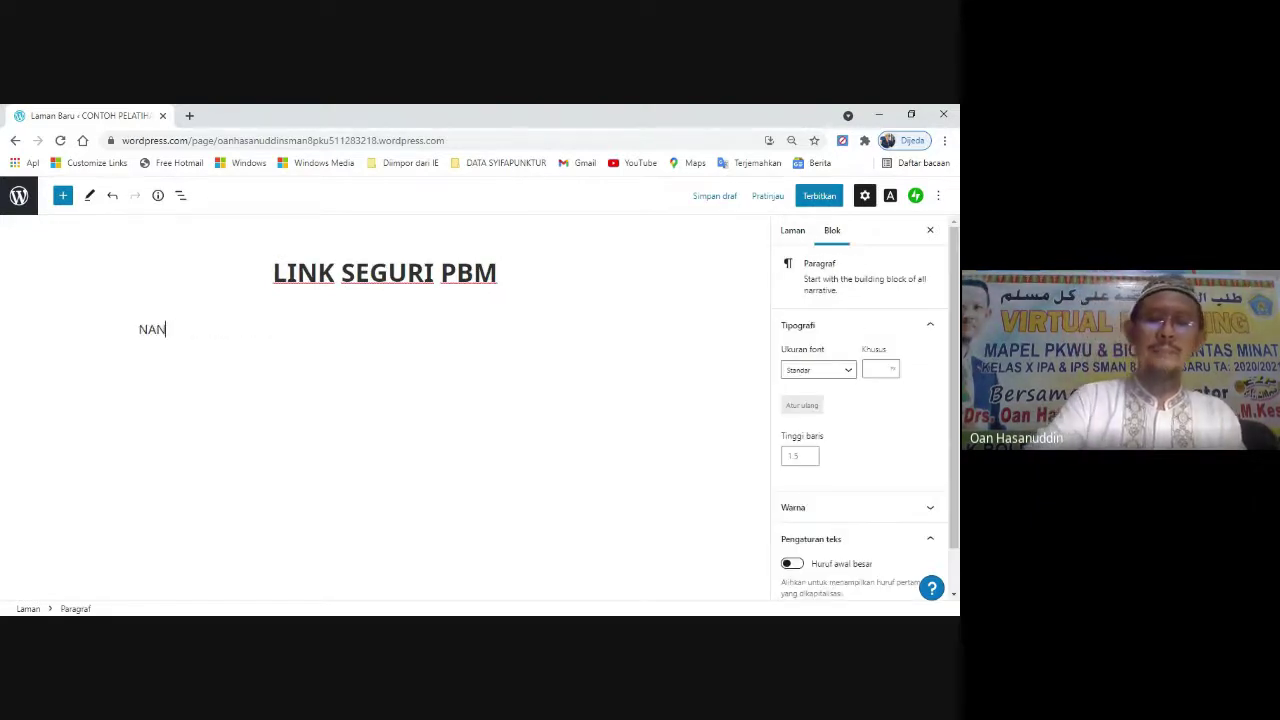
click(810, 198)
click(813, 198)
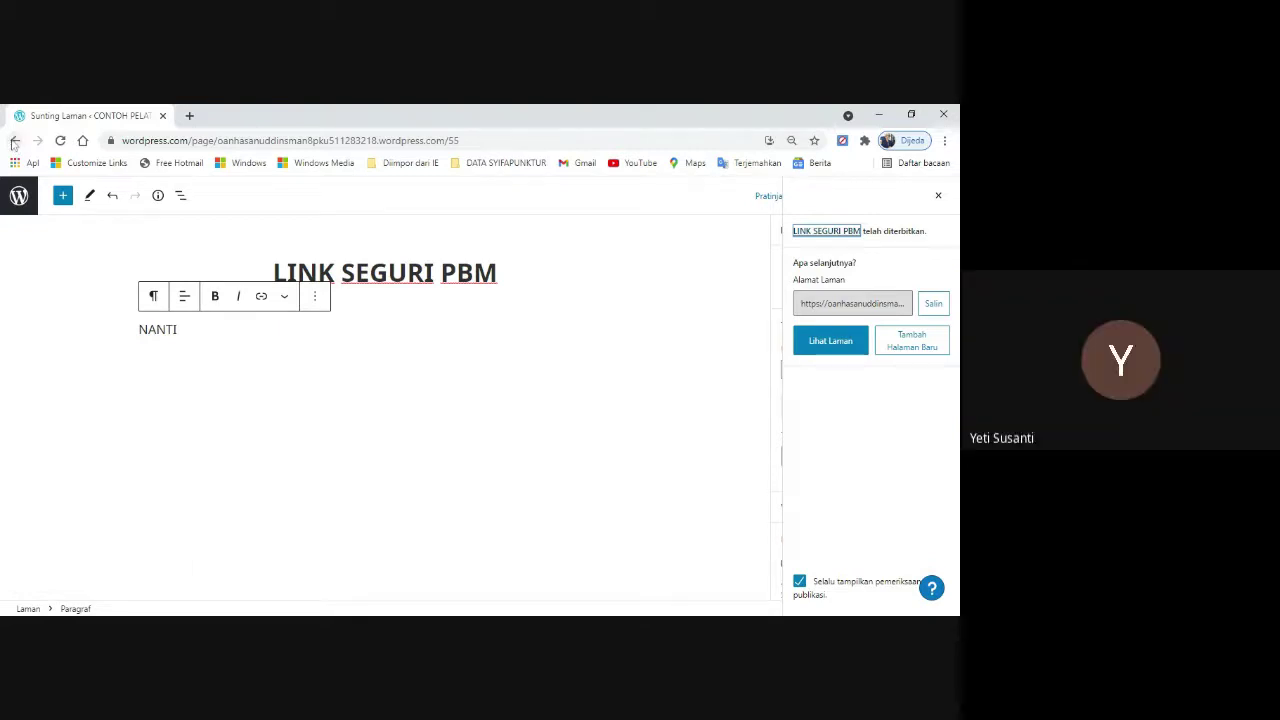
Step: Return to the Laman list and scroll through the 10 published pages
click(14, 142)
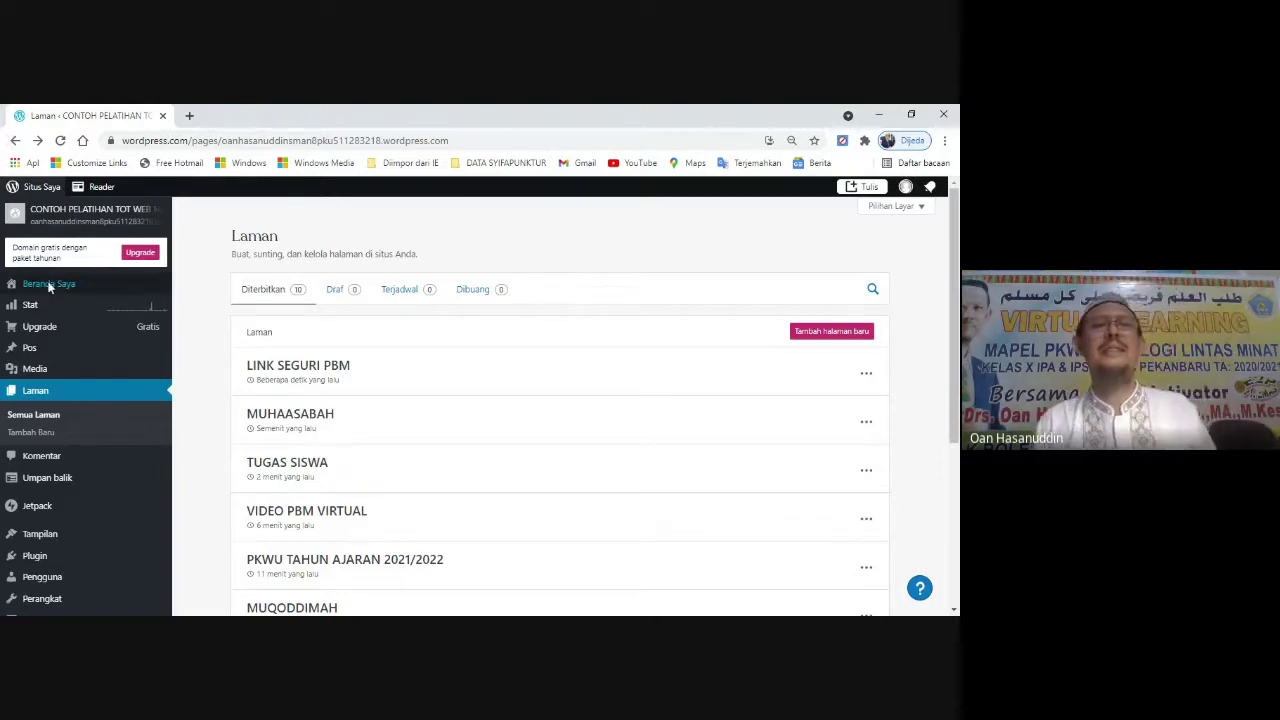
scroll(377, 370, down, 2)
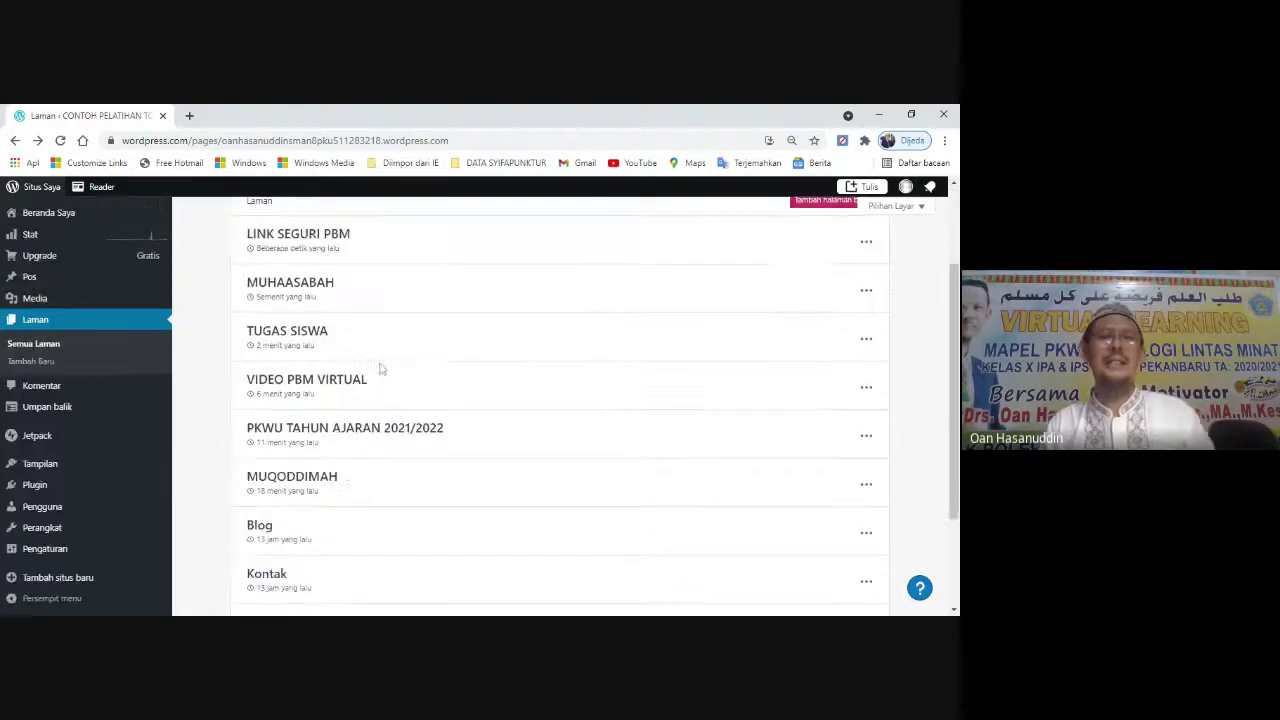
scroll(368, 418, up, 2)
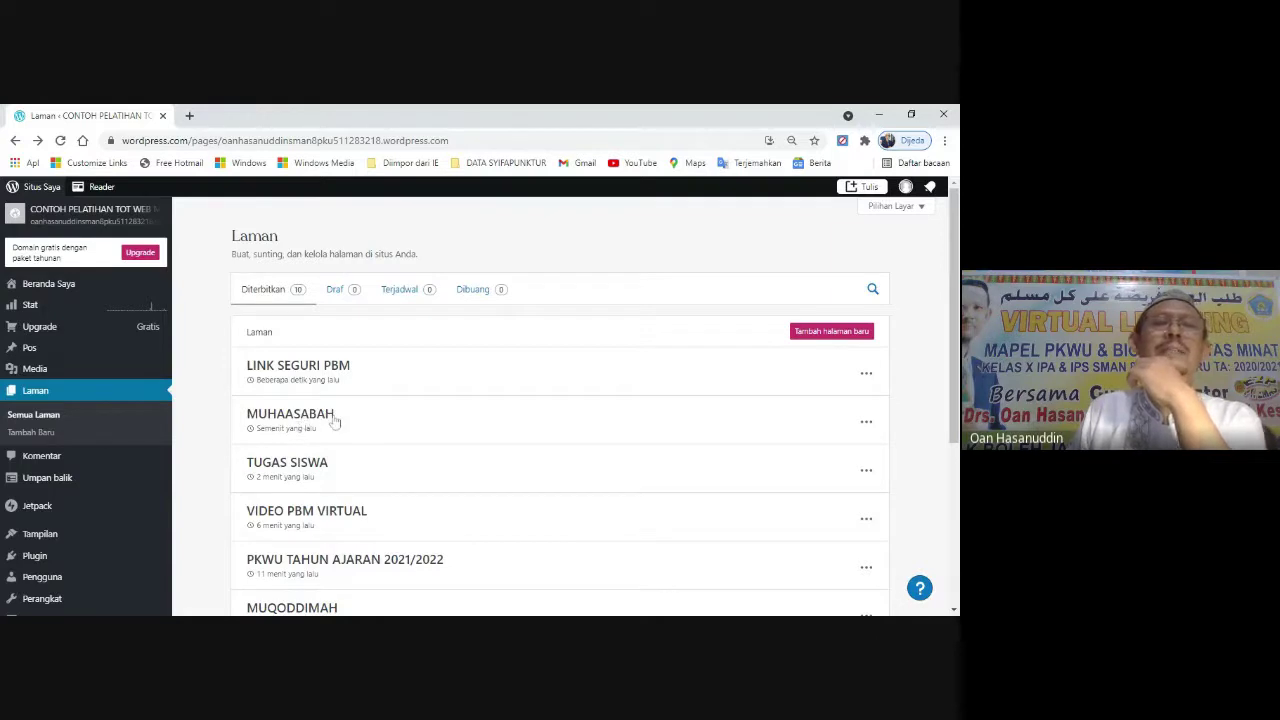
scroll(338, 418, down, 1)
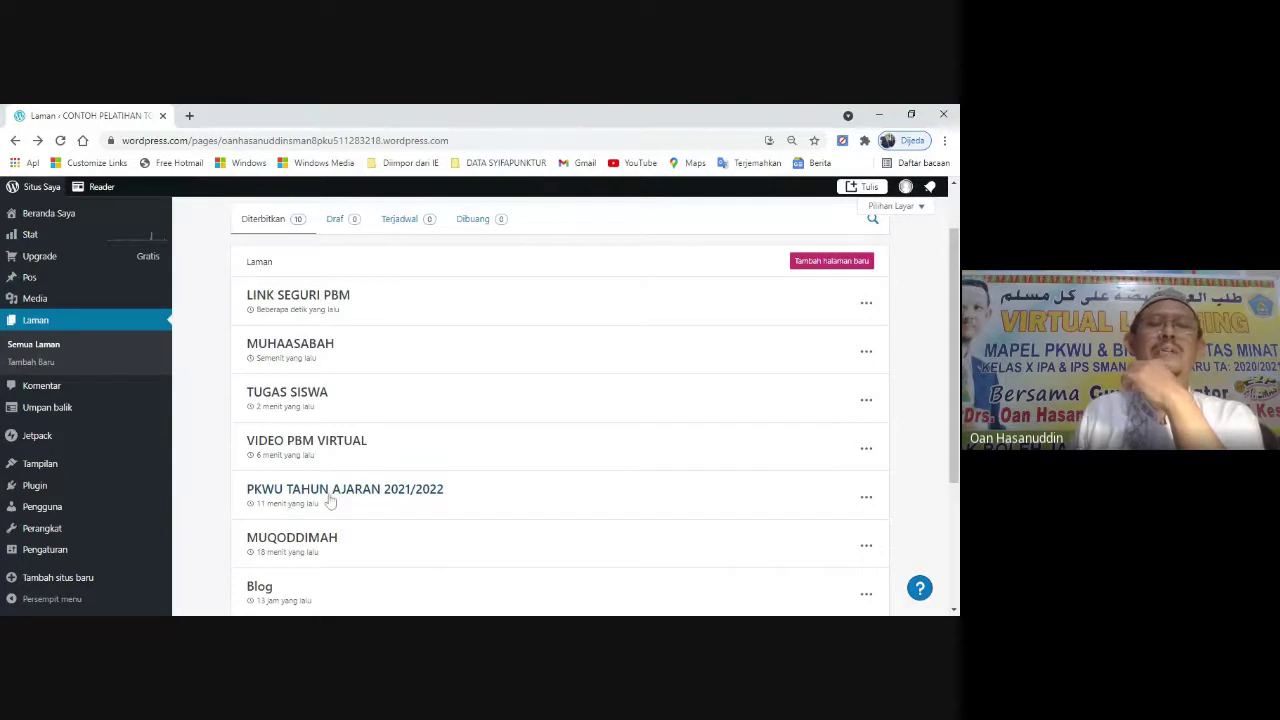
scroll(406, 476, down, 1)
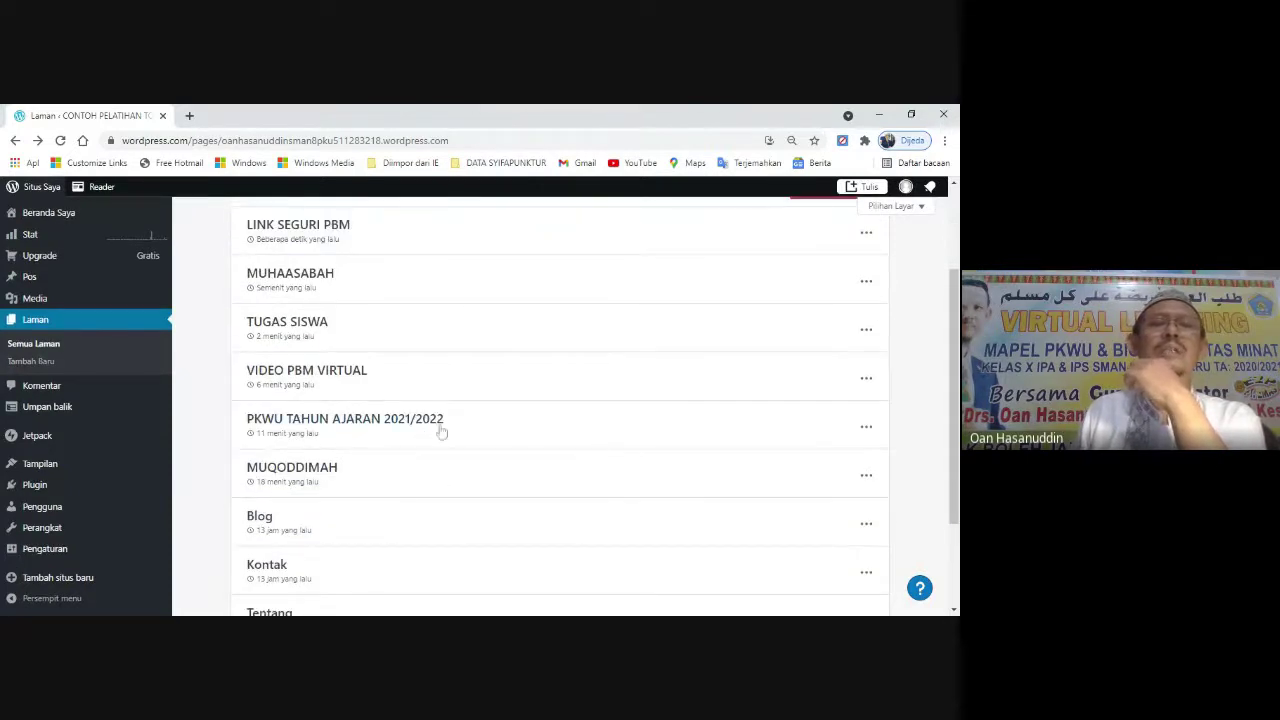
scroll(433, 465, up, 1)
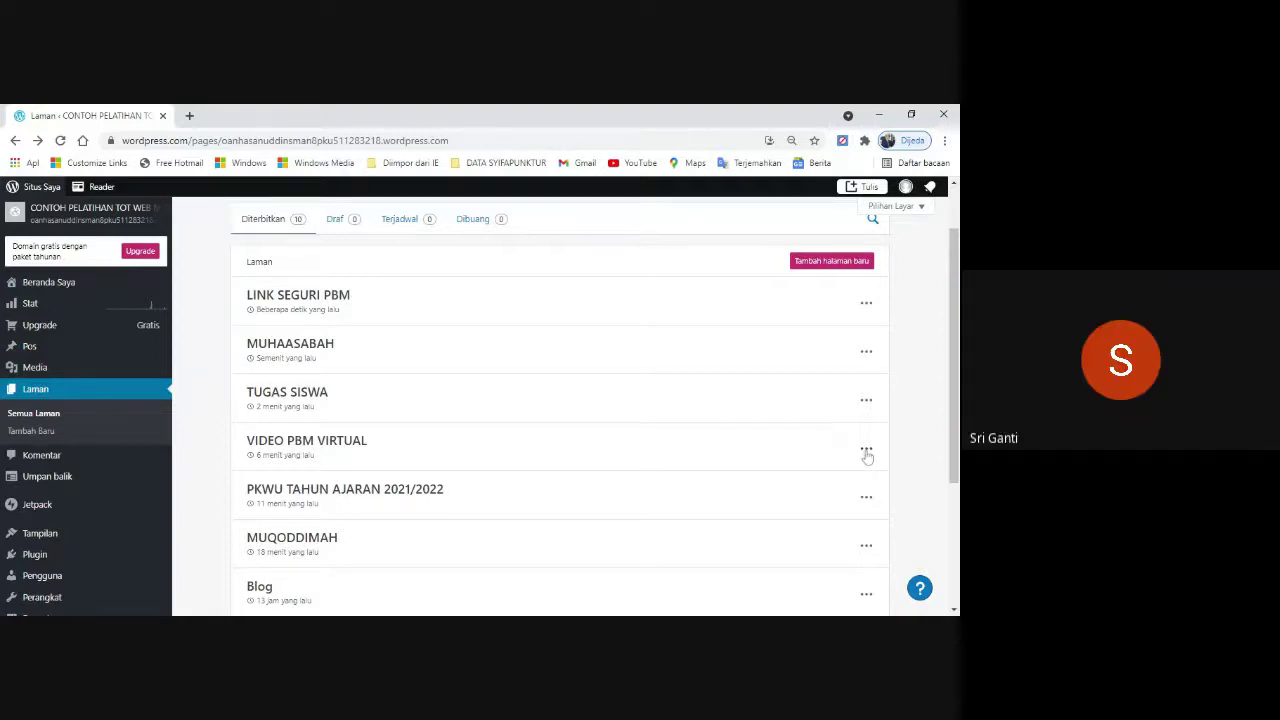
click(866, 452)
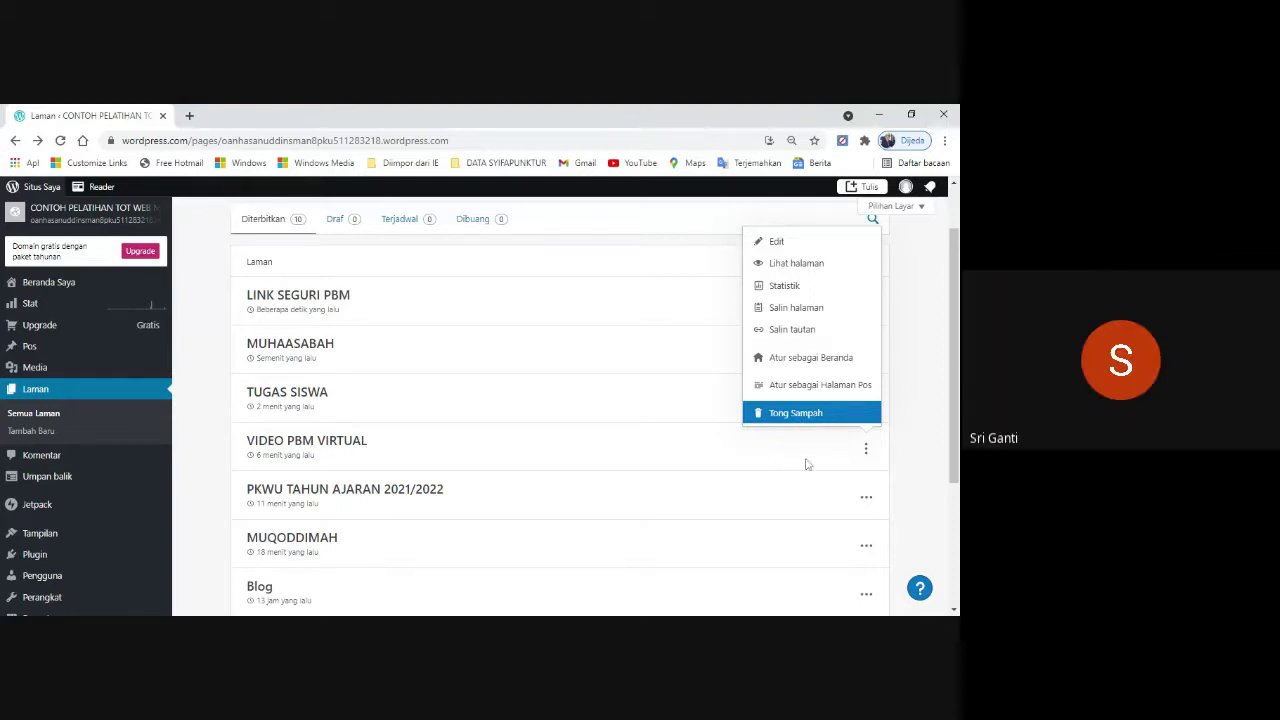
click(630, 381)
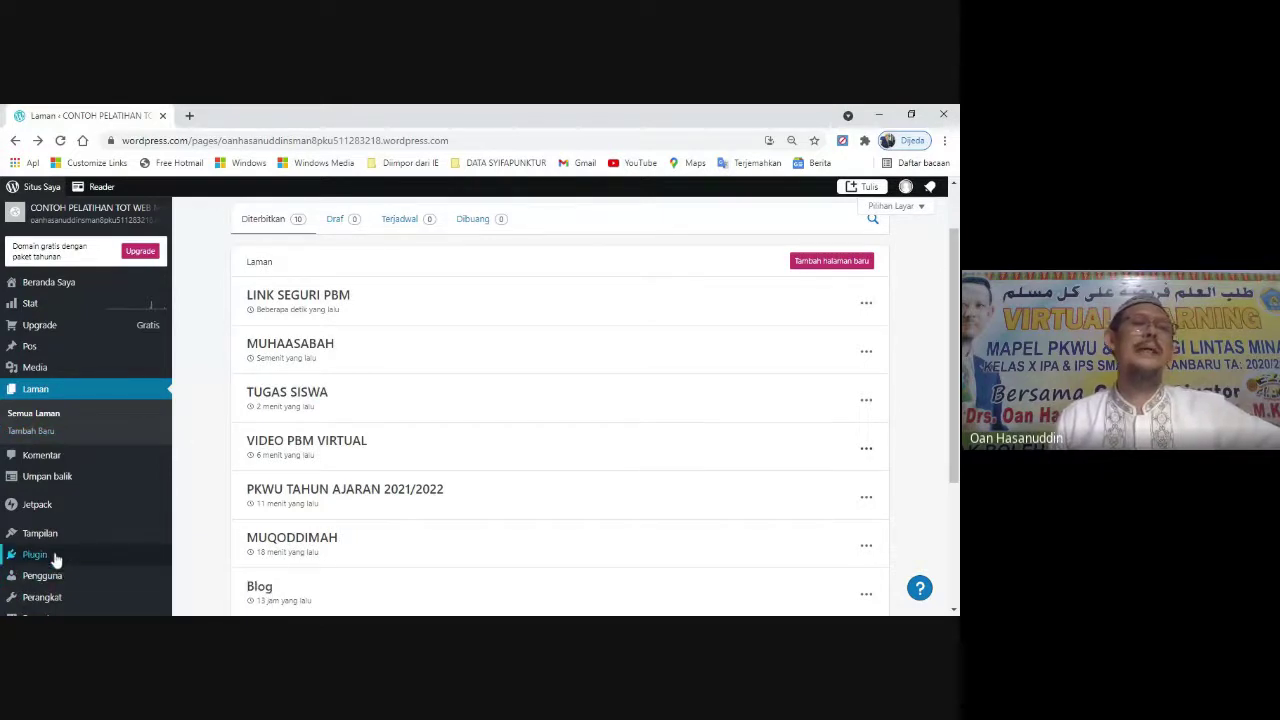
mouse_move(40, 537)
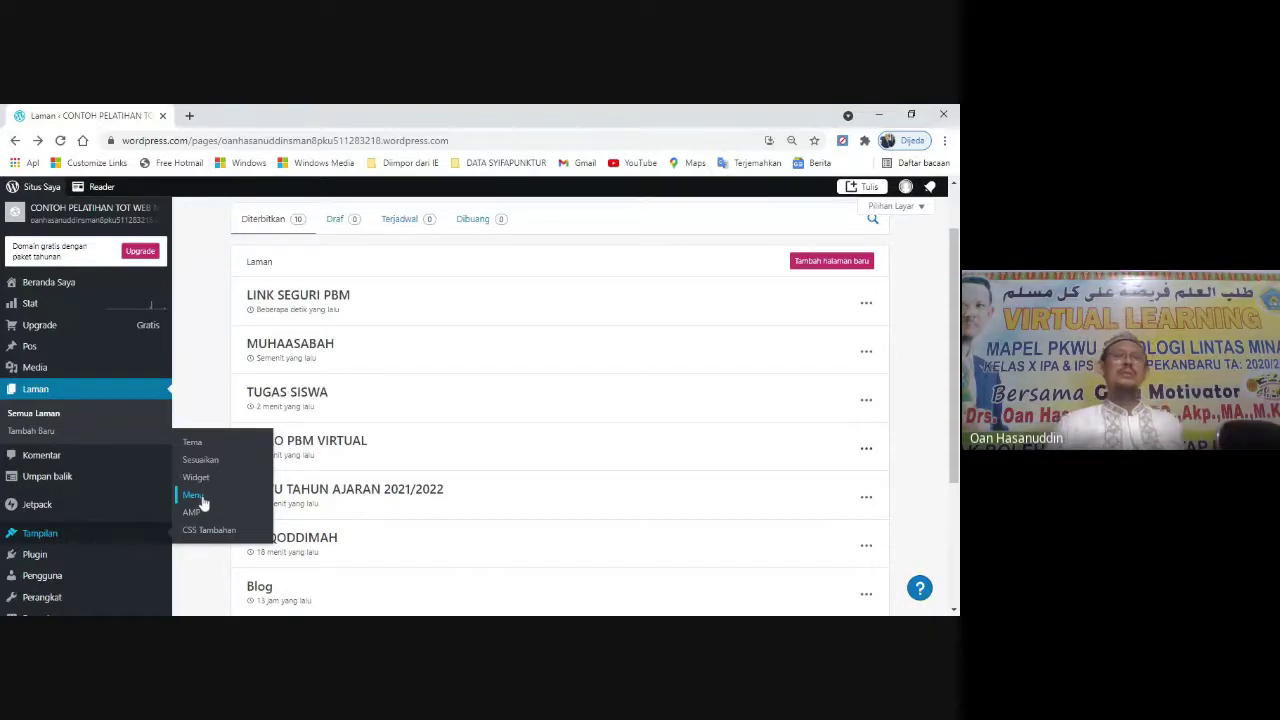
click(201, 497)
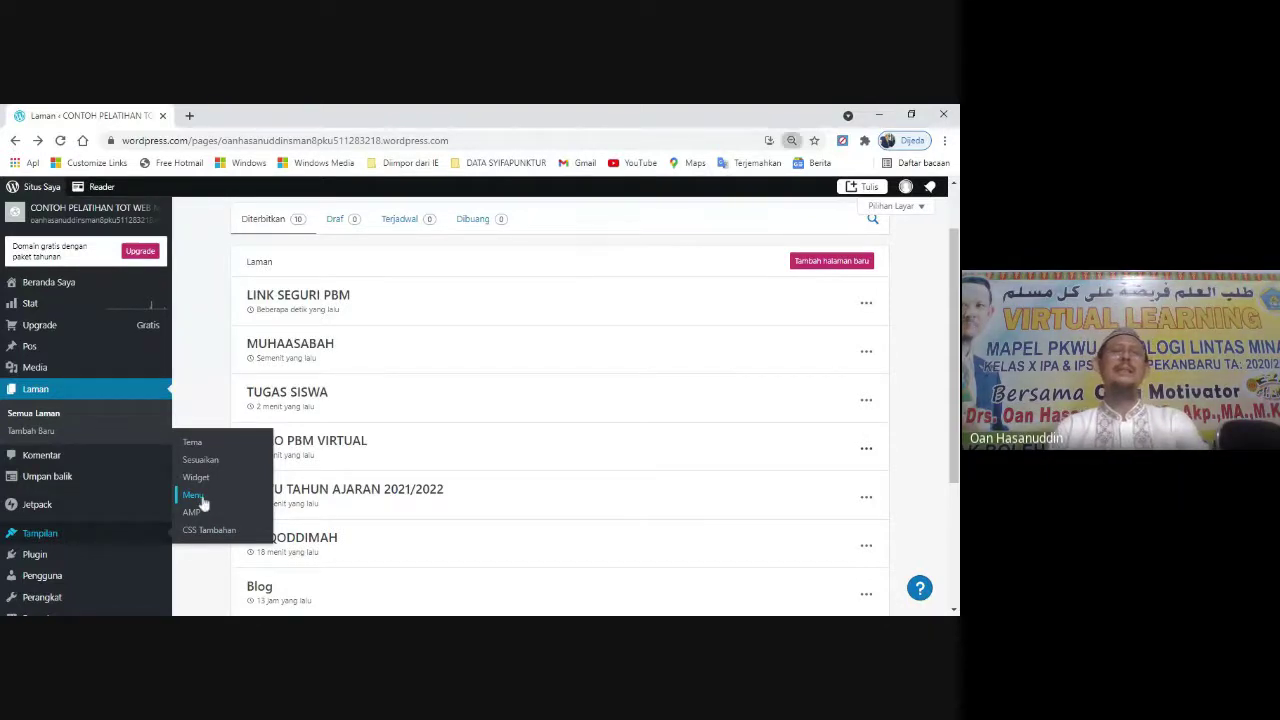
key(ctrl+plus)
key(ctrl+plus)
scroll(203, 503, down, 2)
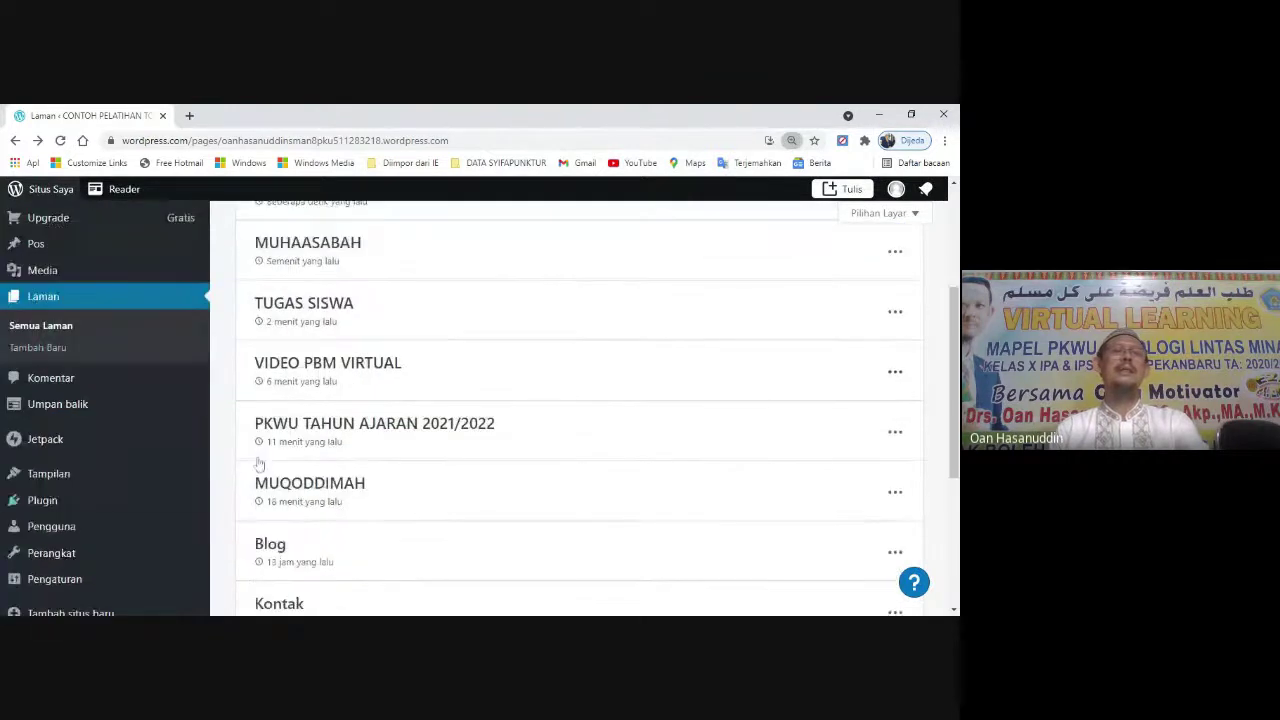
mouse_move(44, 478)
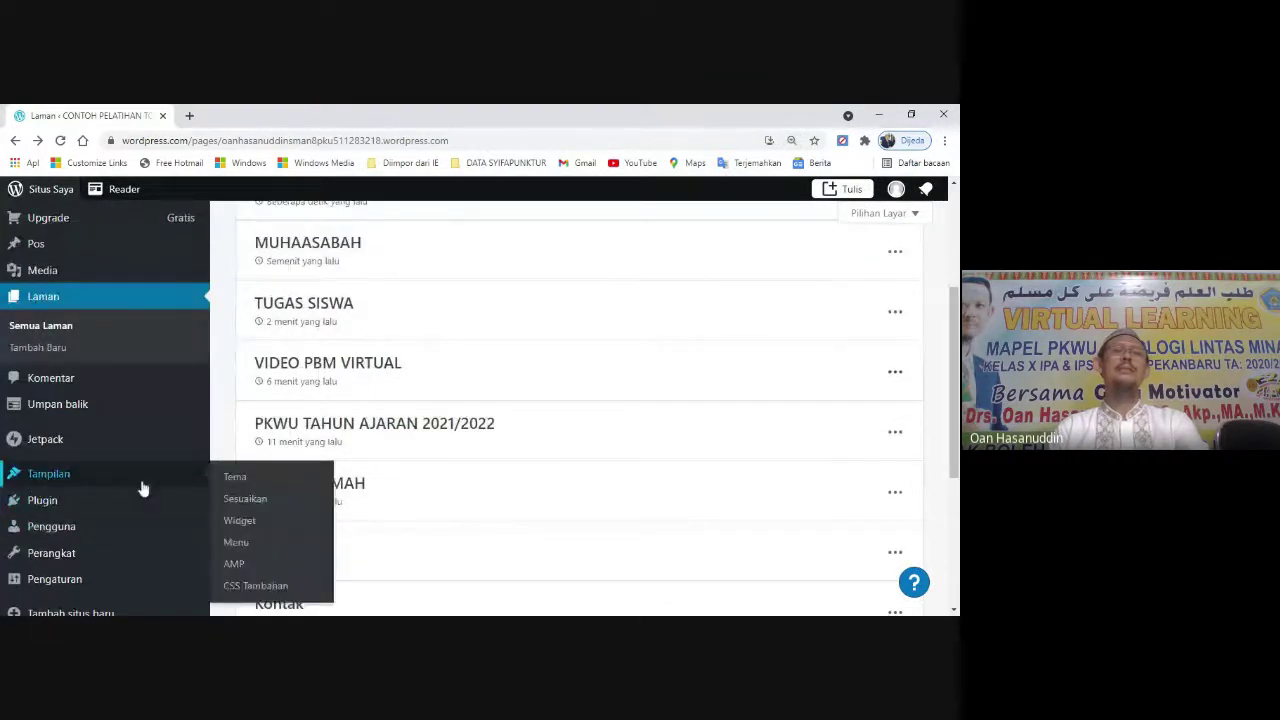
click(245, 546)
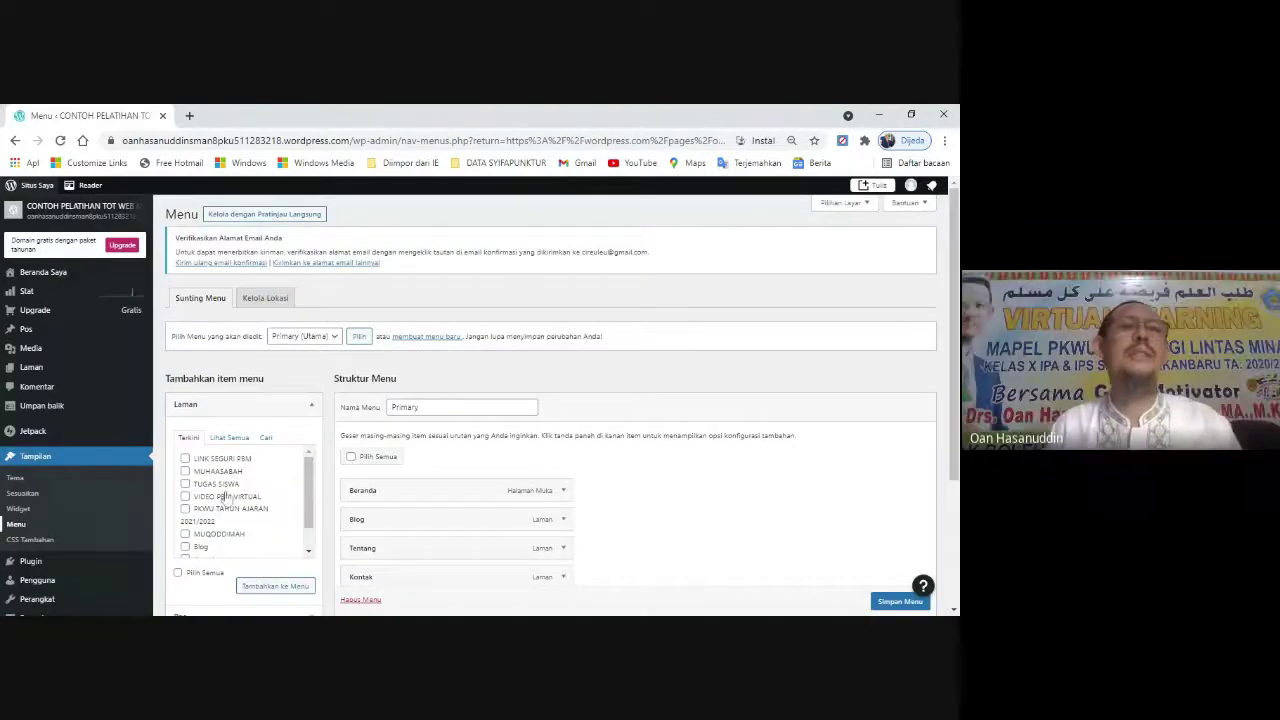
key(ctrl+plus)
key(ctrl+plus)
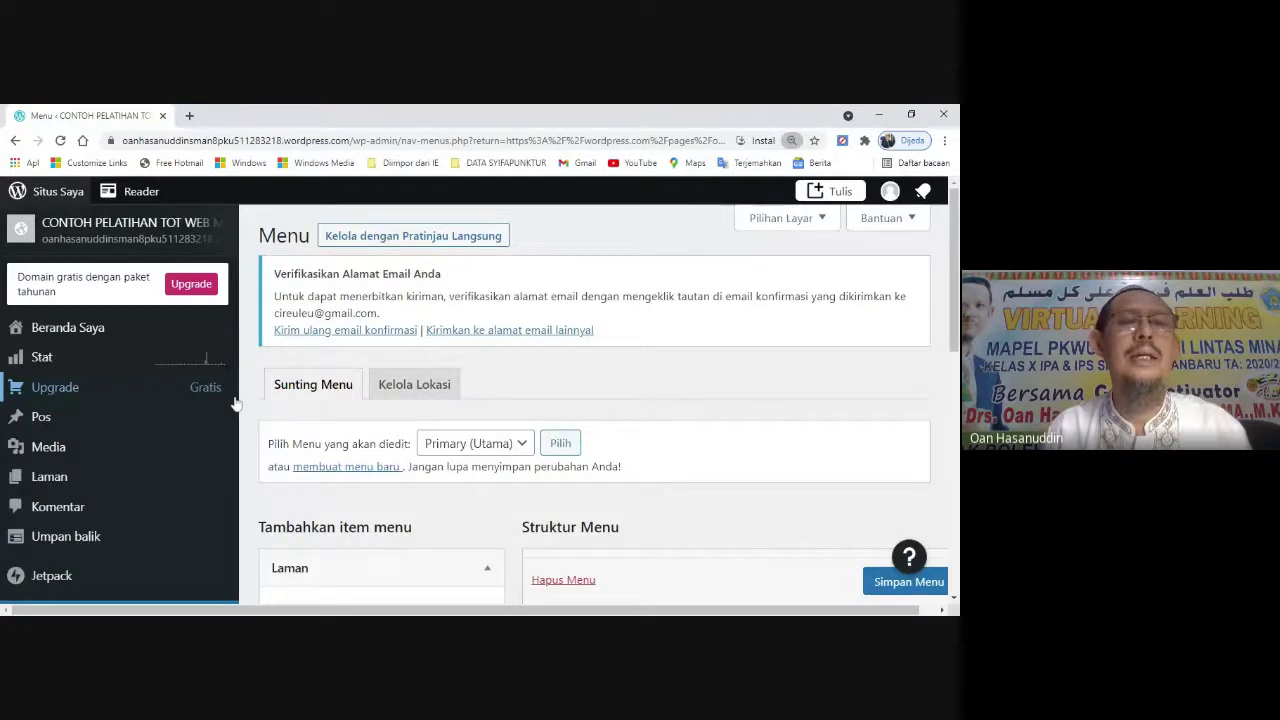
scroll(650, 440, down, 1)
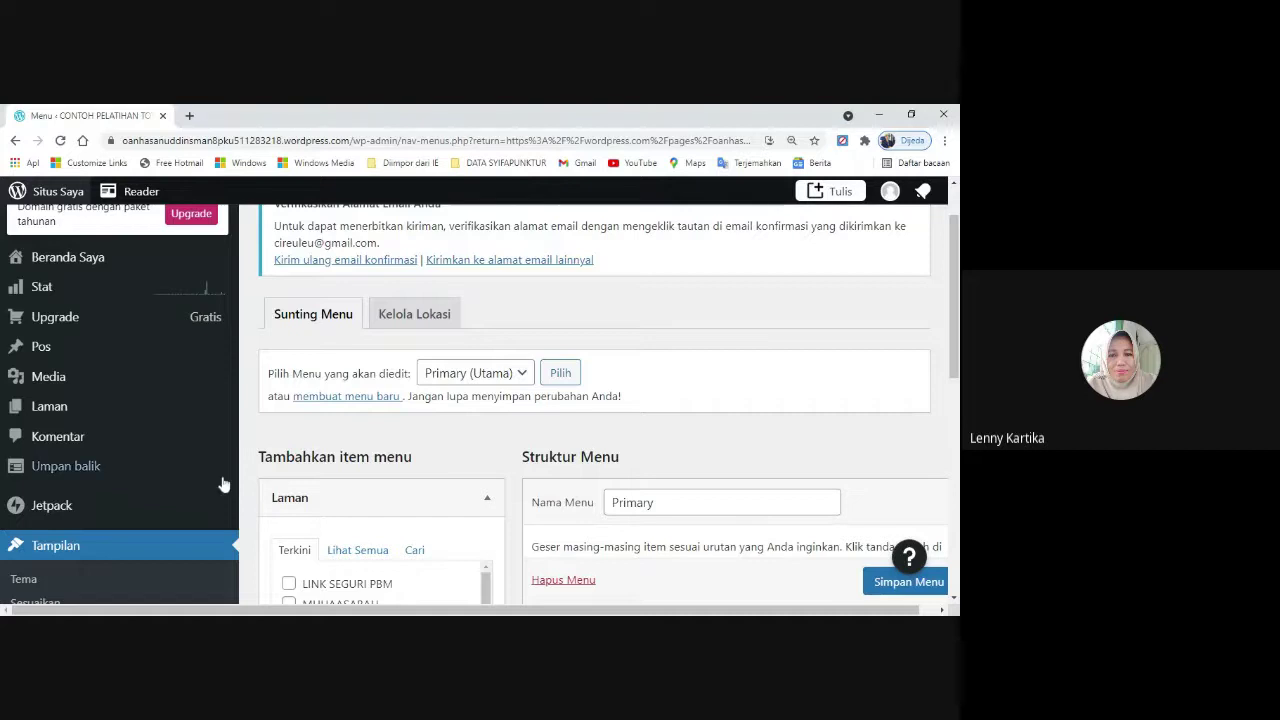
mouse_move(128, 490)
scroll(119, 485, up, 1)
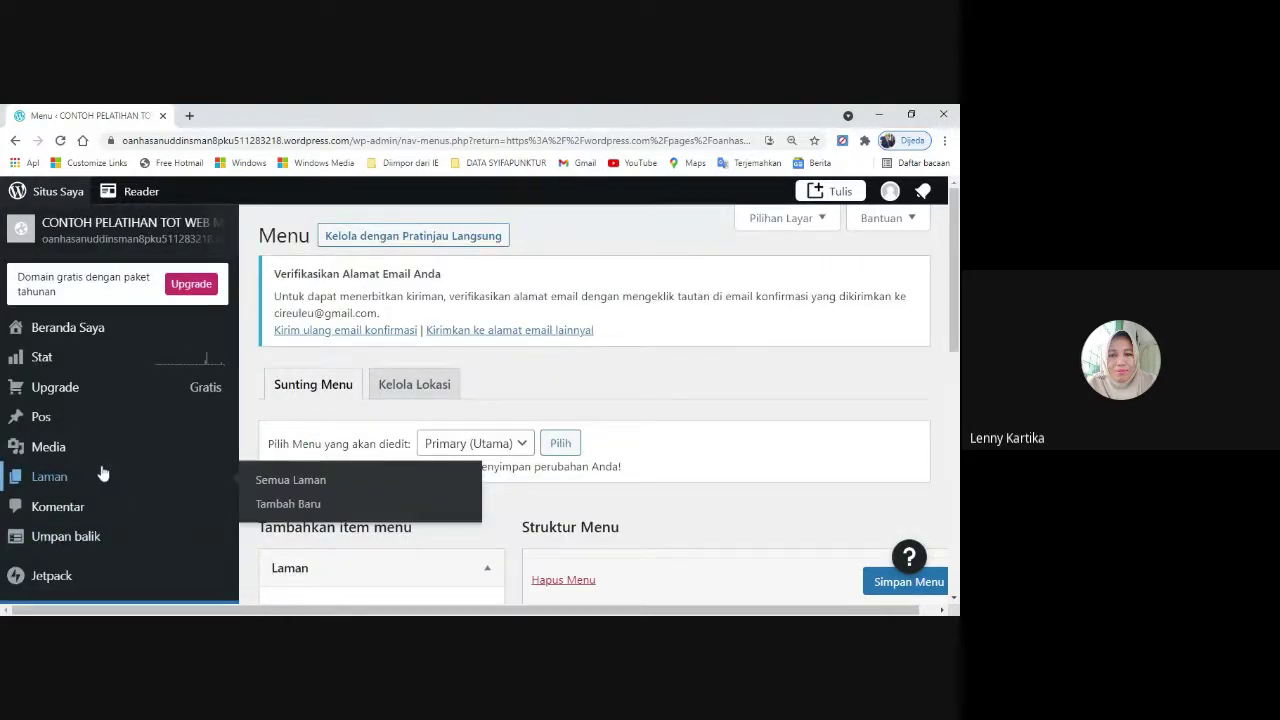
scroll(100, 471, down, 2)
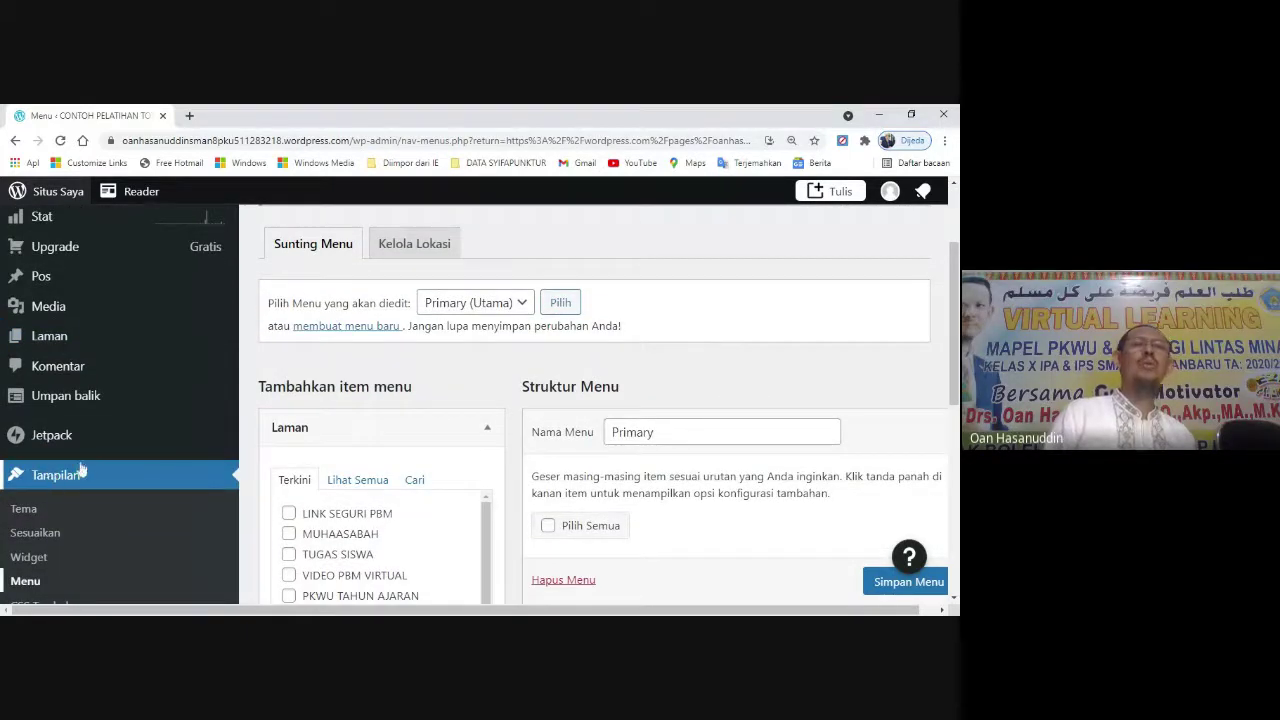
scroll(77, 471, up, 2)
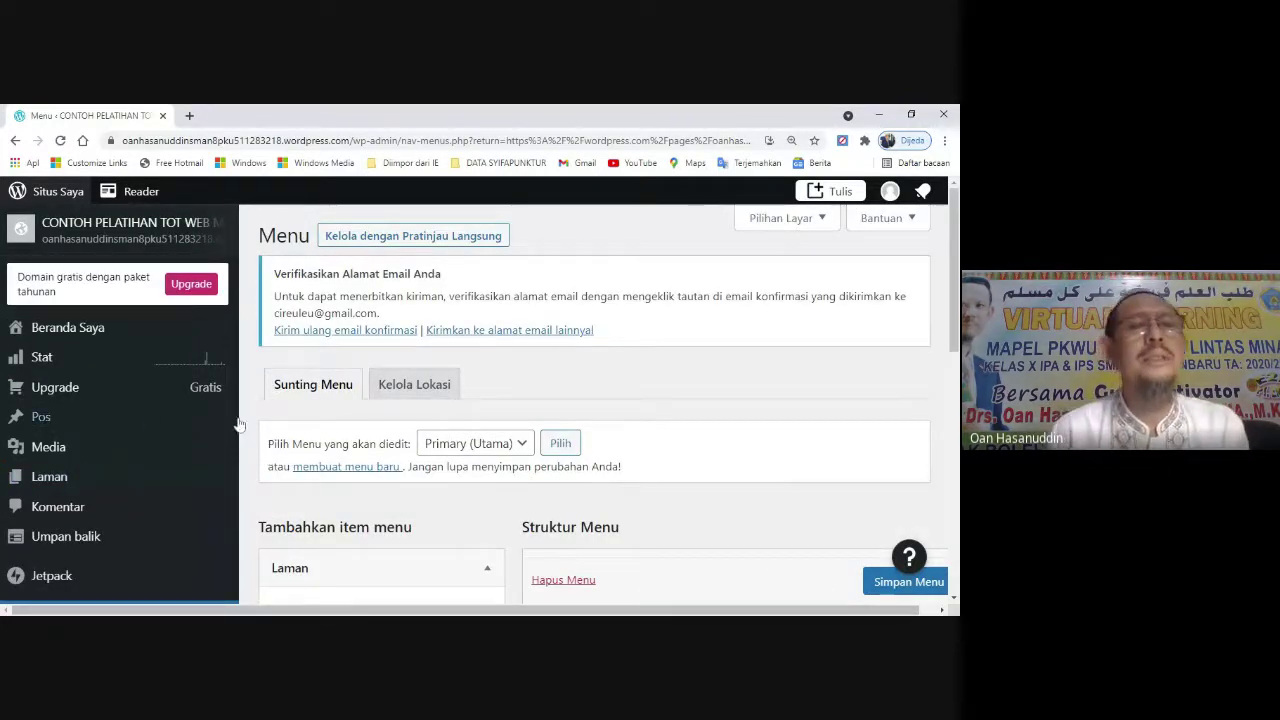
mouse_move(226, 414)
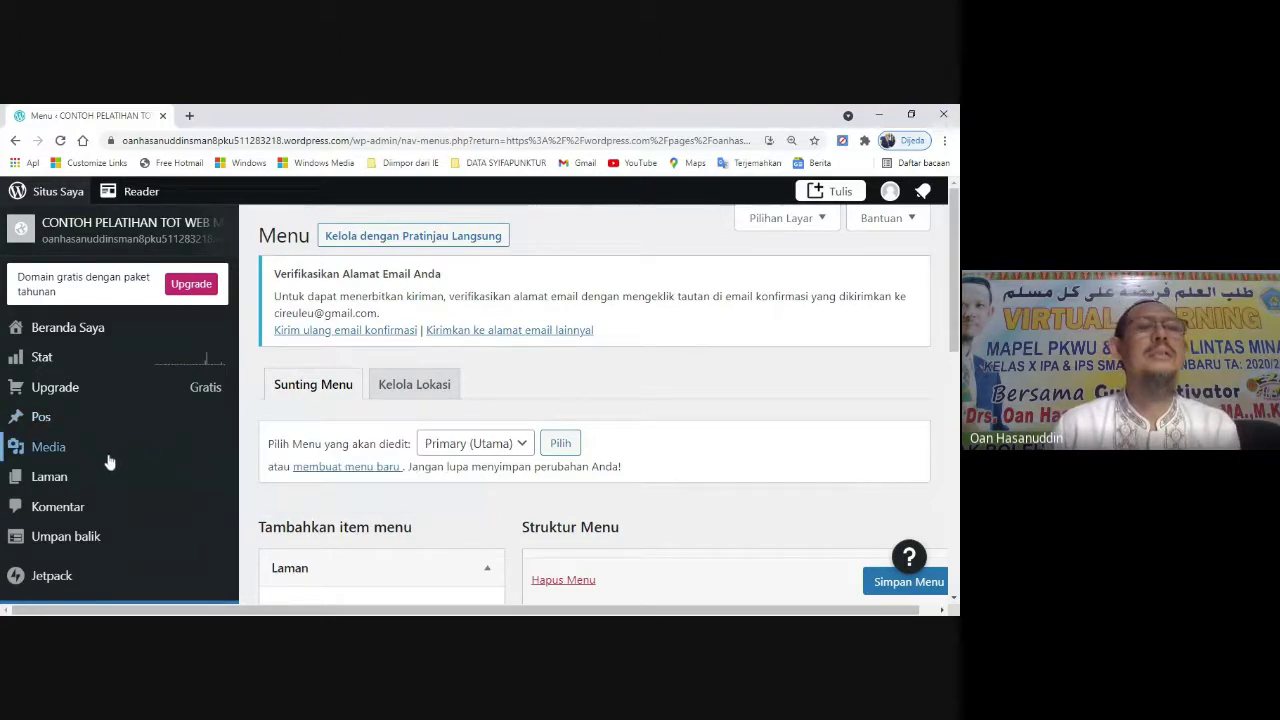
mouse_move(60, 543)
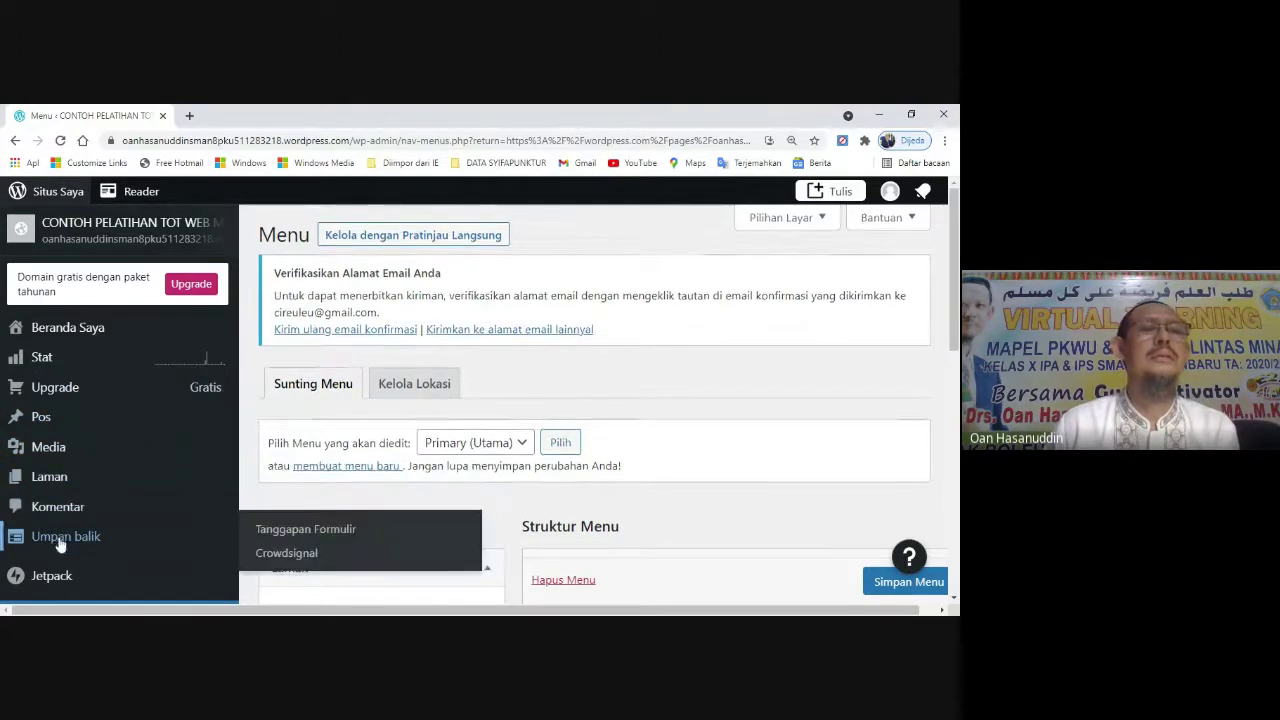
scroll(60, 543, down, 3)
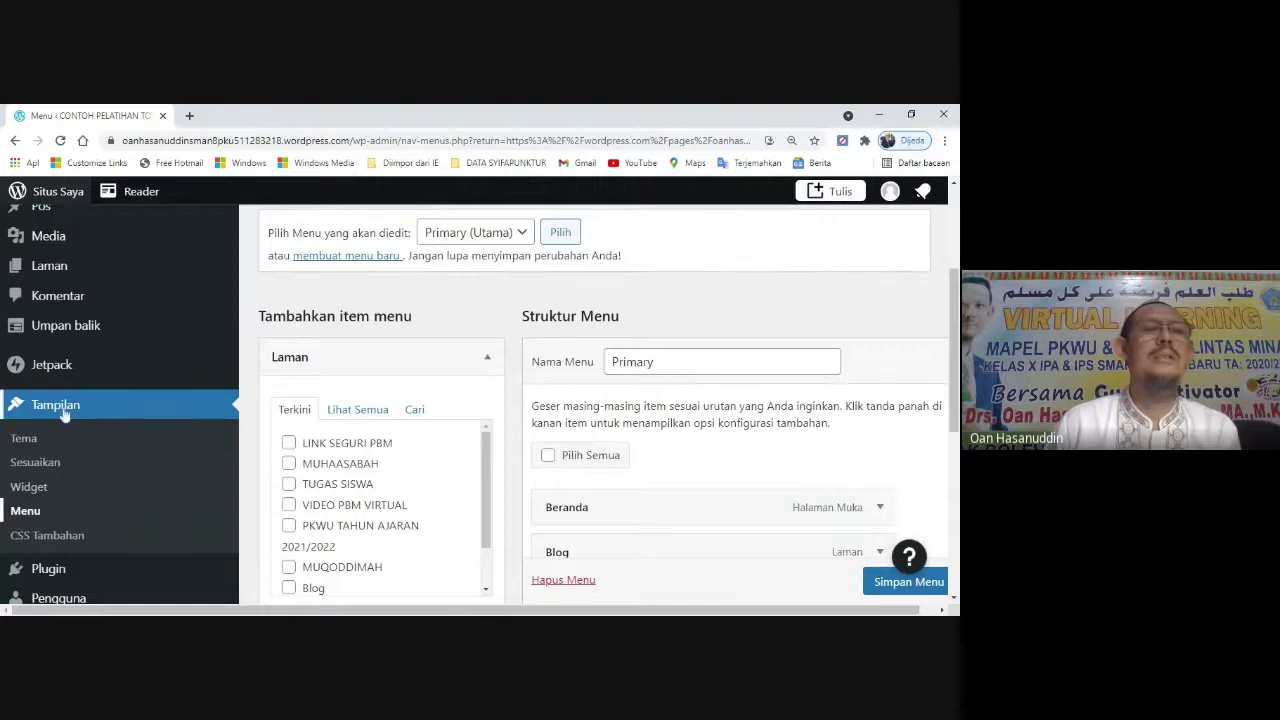
click(25, 511)
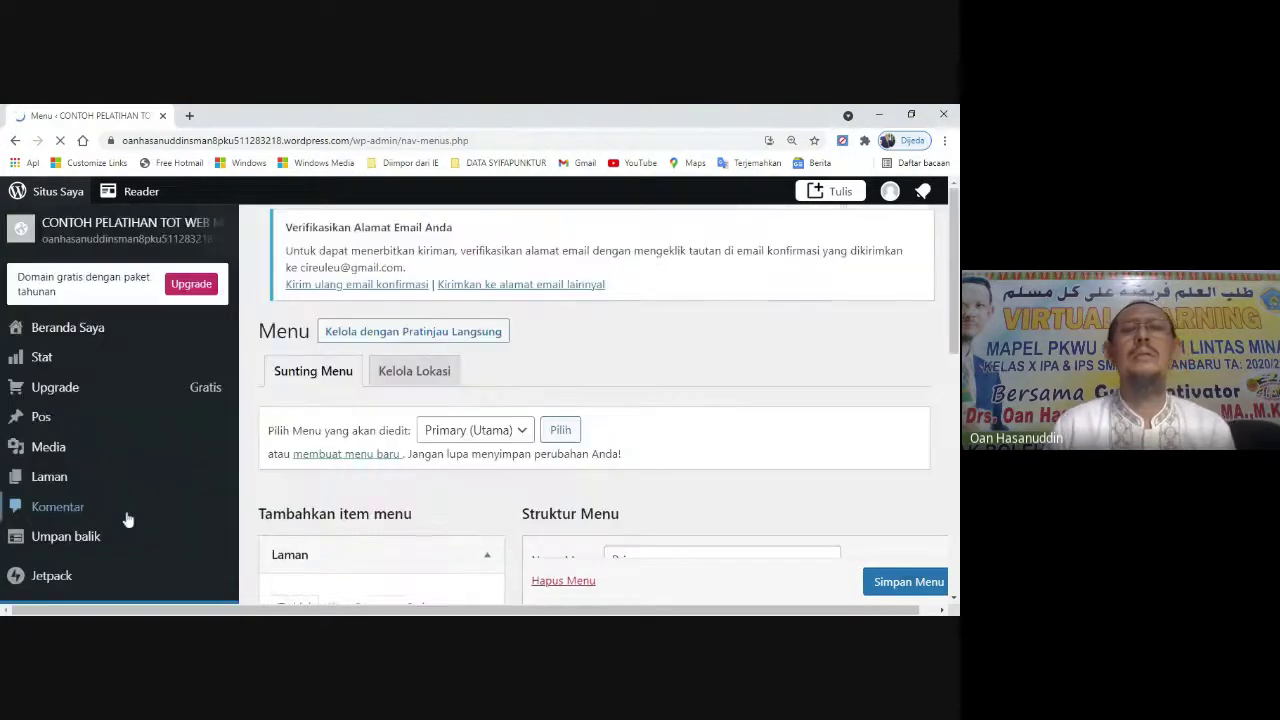
scroll(127, 519, down, 3)
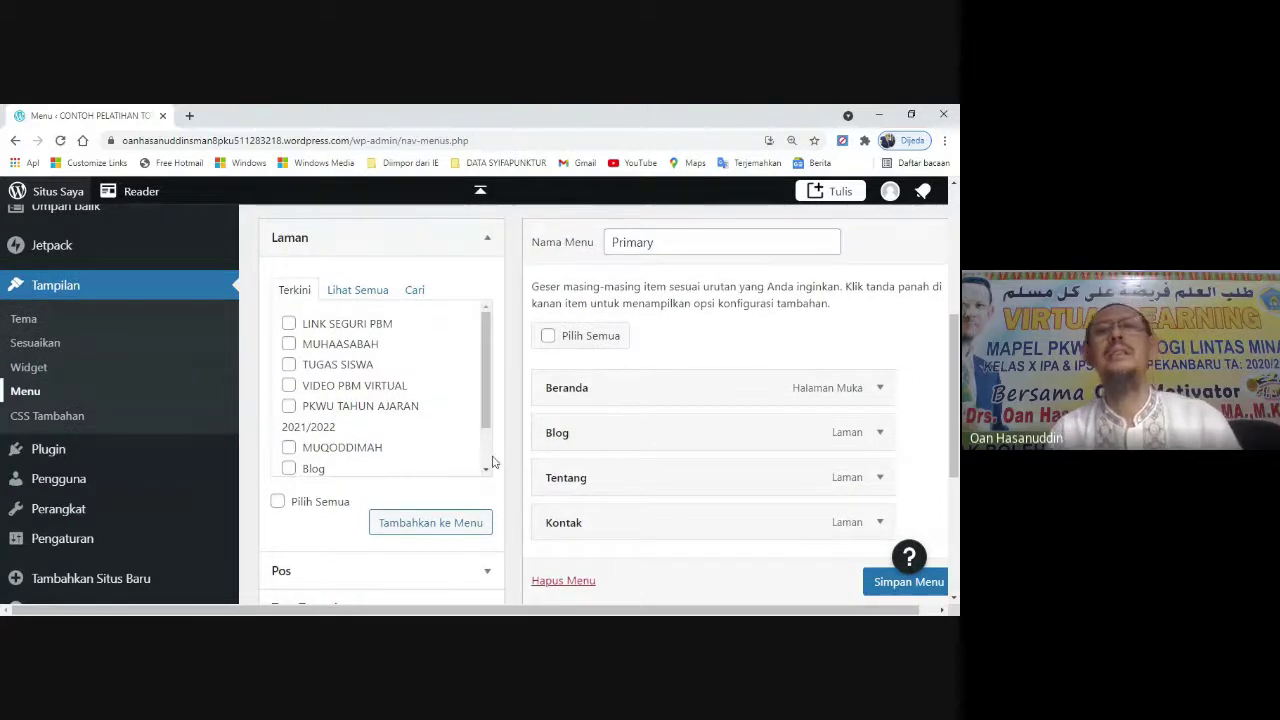
key(ctrl+minus)
key(ctrl+minus)
key(ctrl+minus)
key(ctrl+minus)
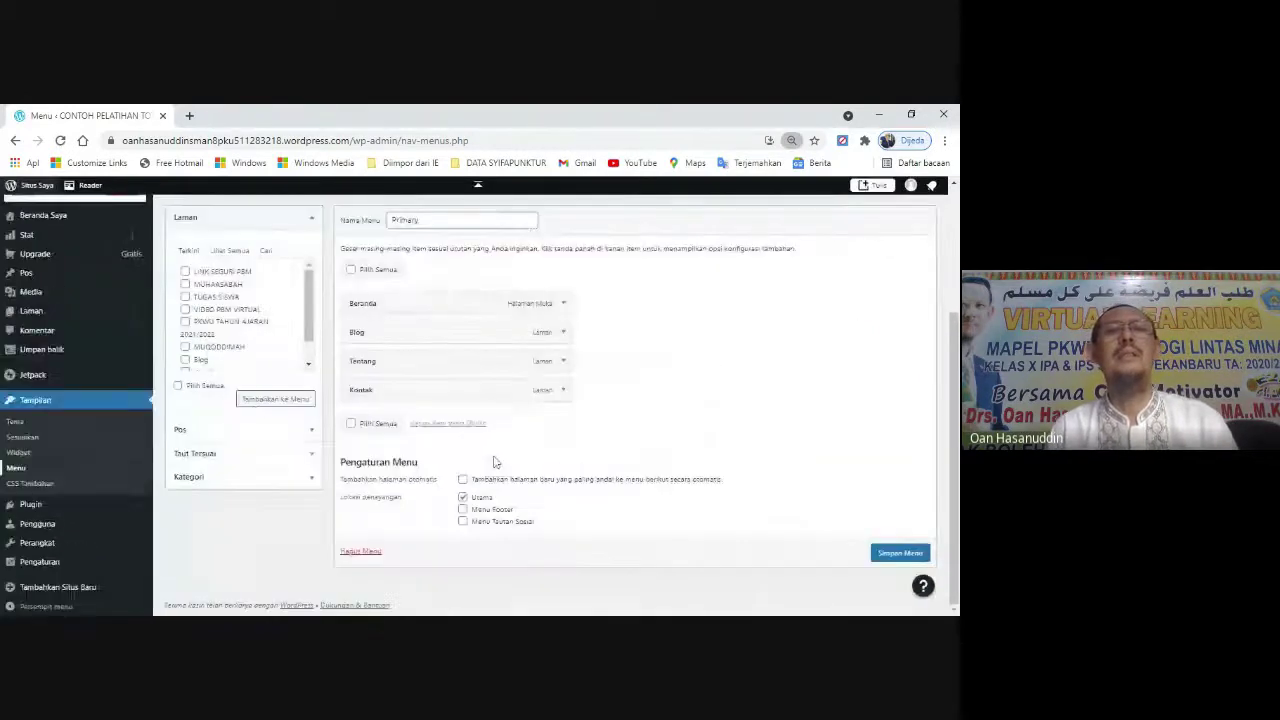
key(ctrl+plus)
key(ctrl+plus)
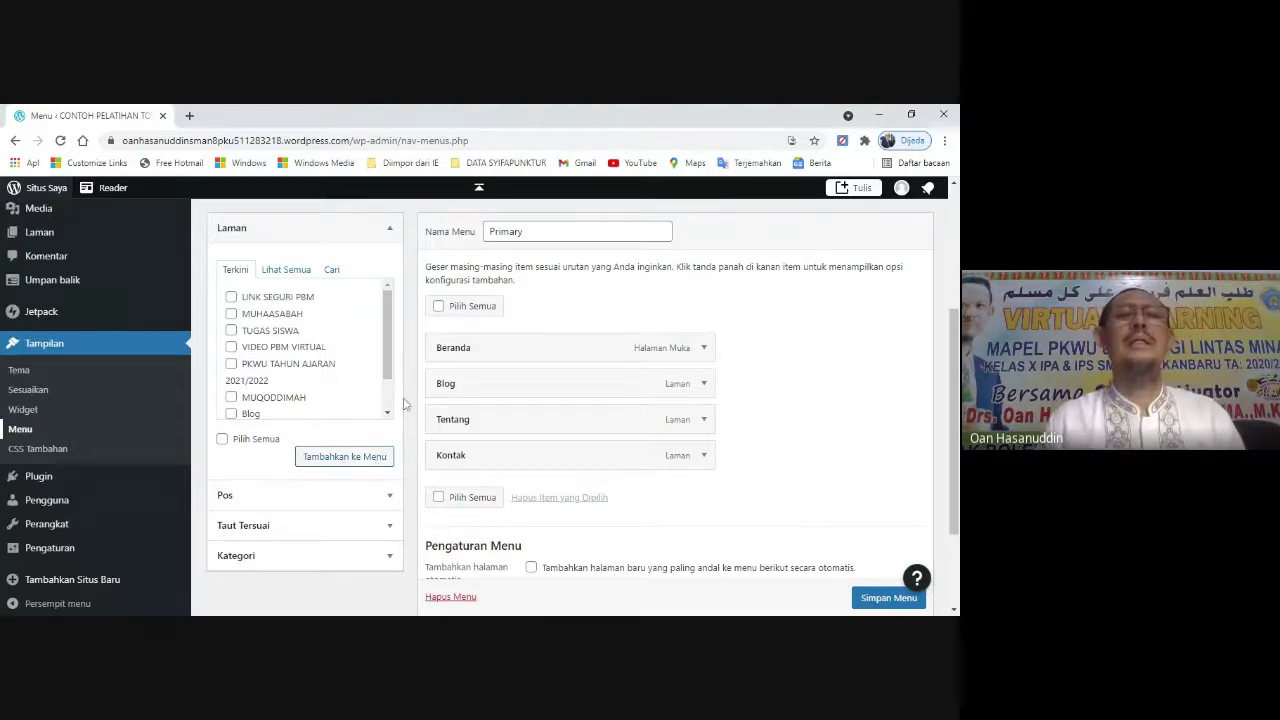
scroll(388, 392, up, 2)
scroll(388, 392, down, 4)
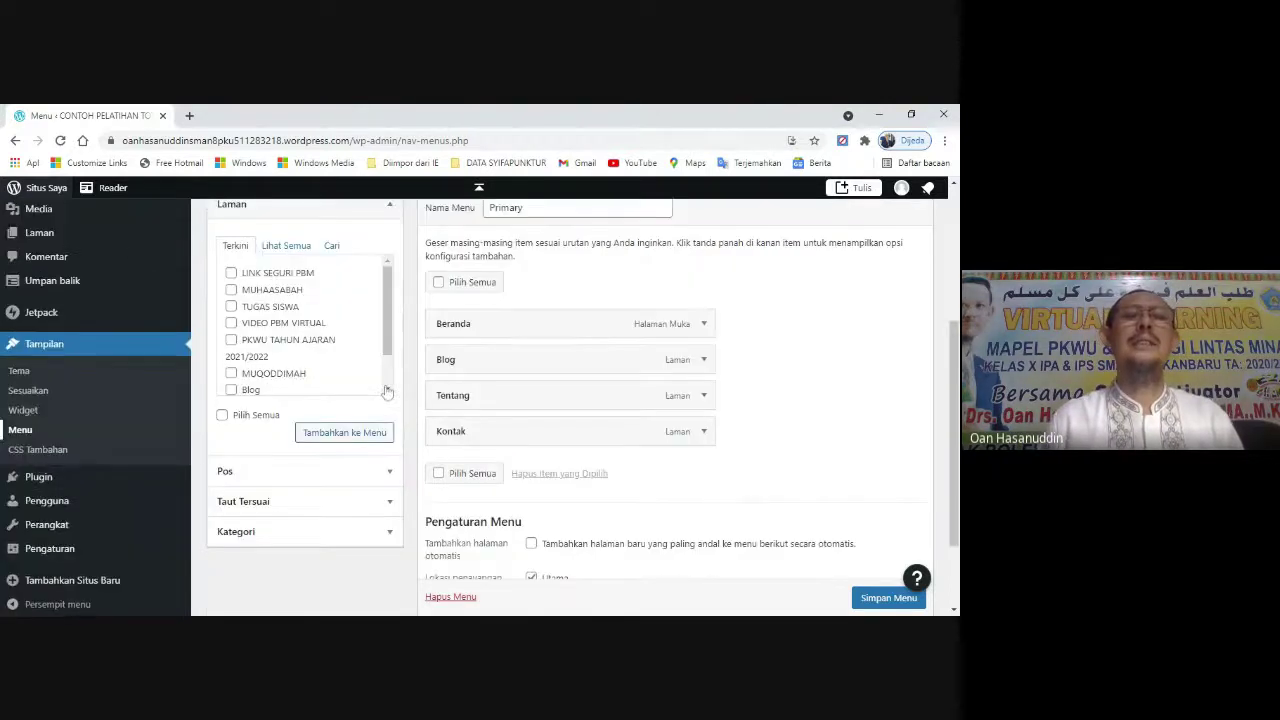
scroll(338, 457, up, 2)
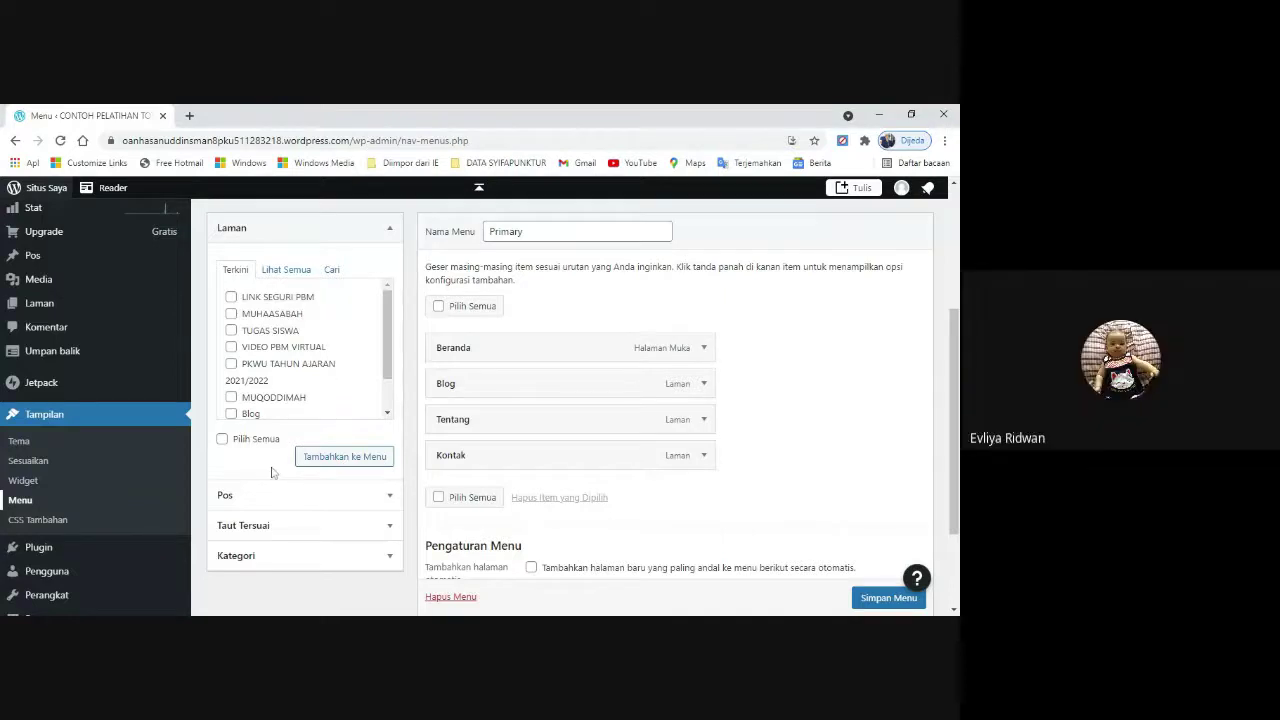
scroll(298, 438, down, 1)
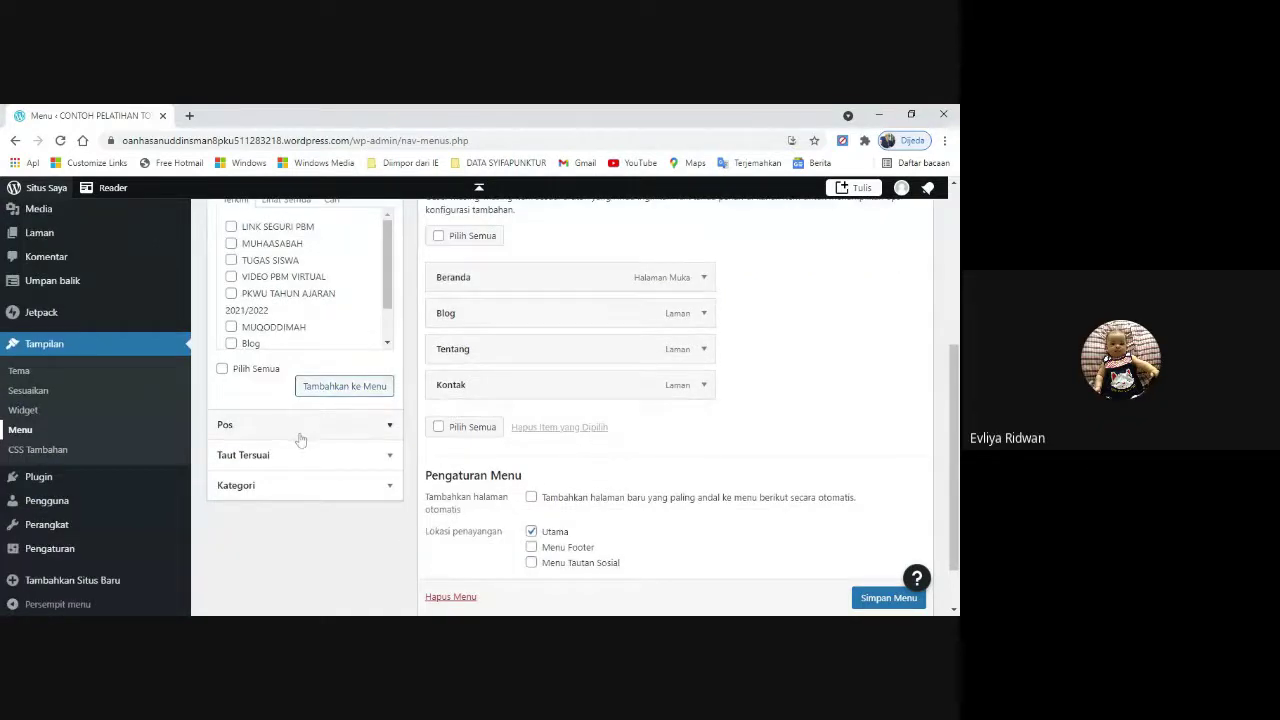
scroll(300, 438, up, 1)
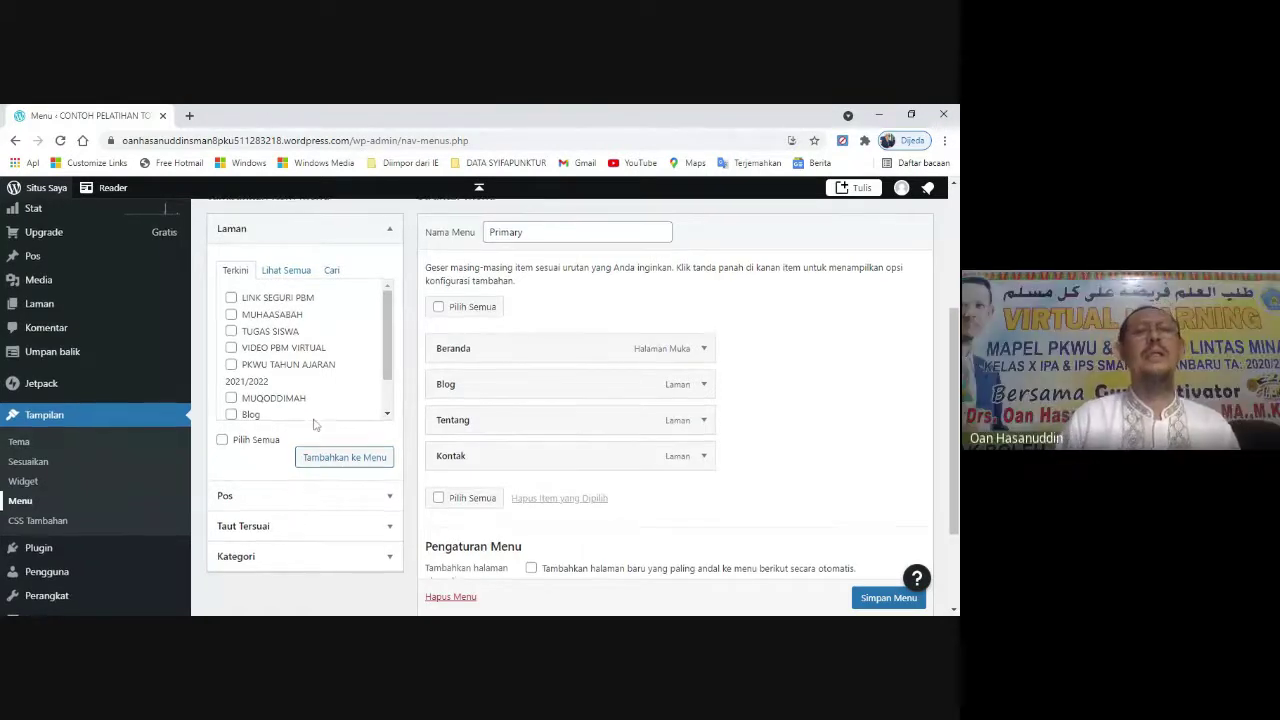
scroll(315, 425, up, 1)
scroll(315, 425, up, 2)
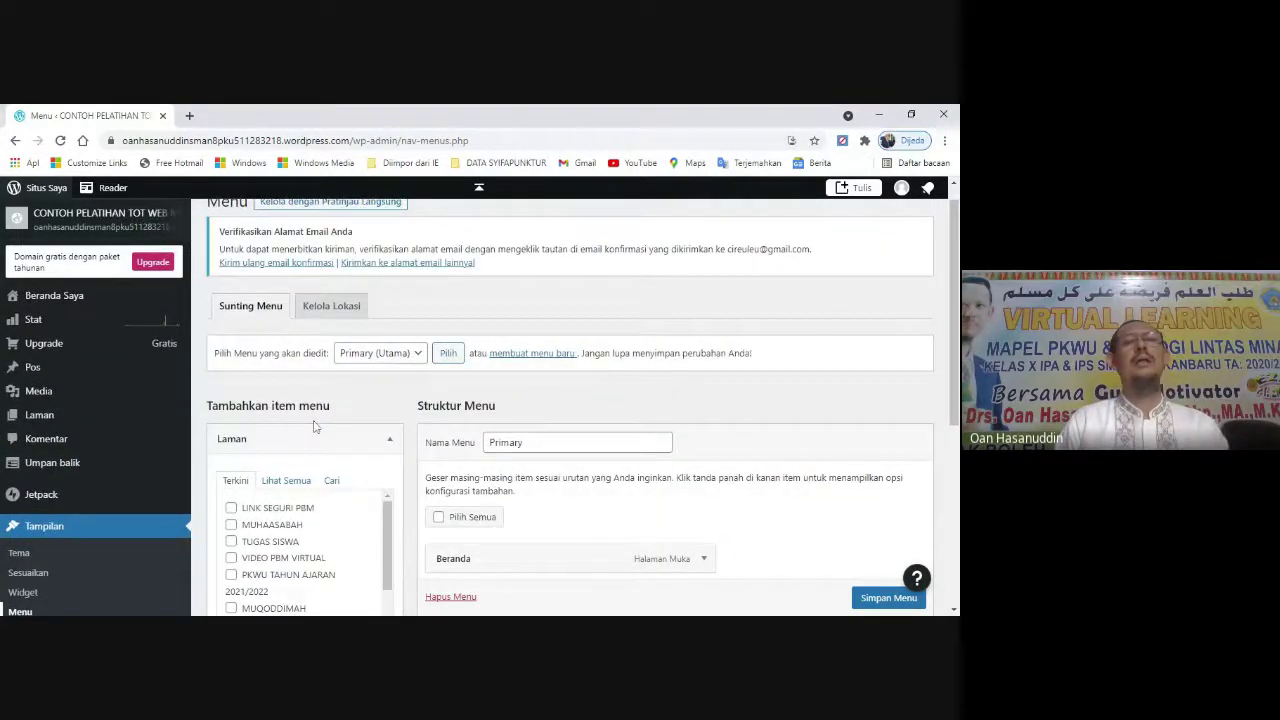
scroll(317, 426, up, 1)
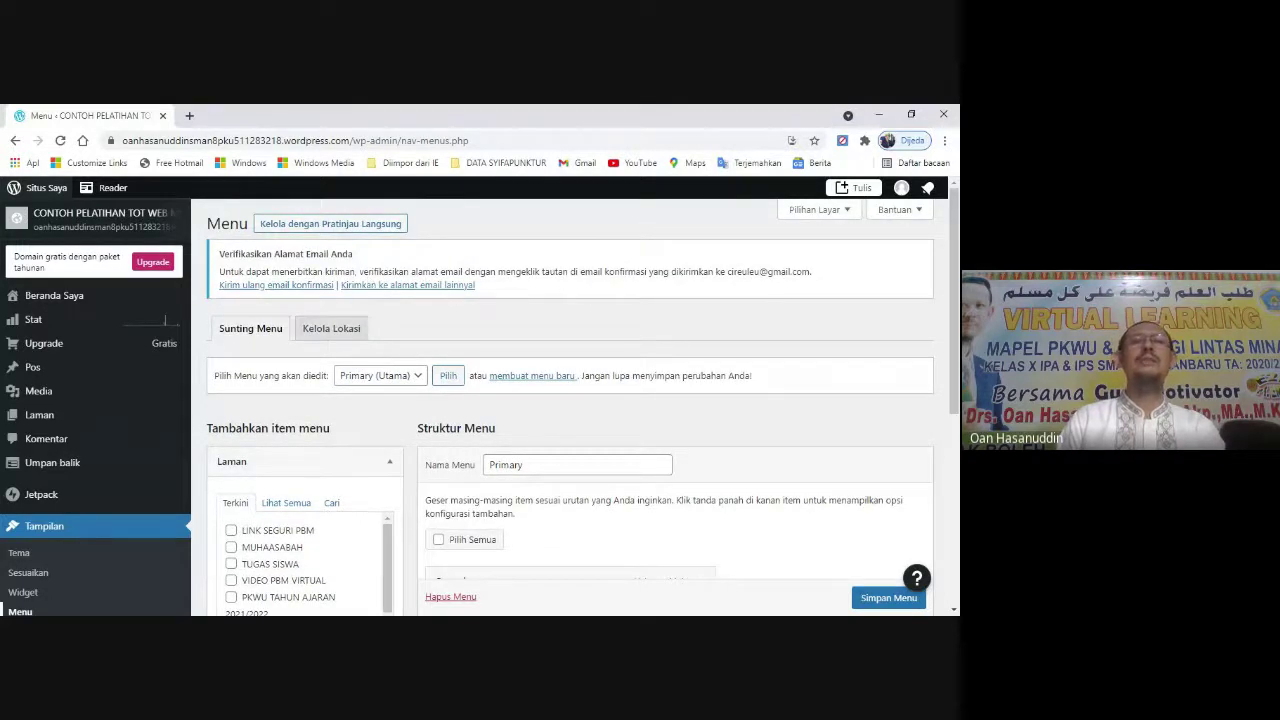
scroll(365, 287, down, 3)
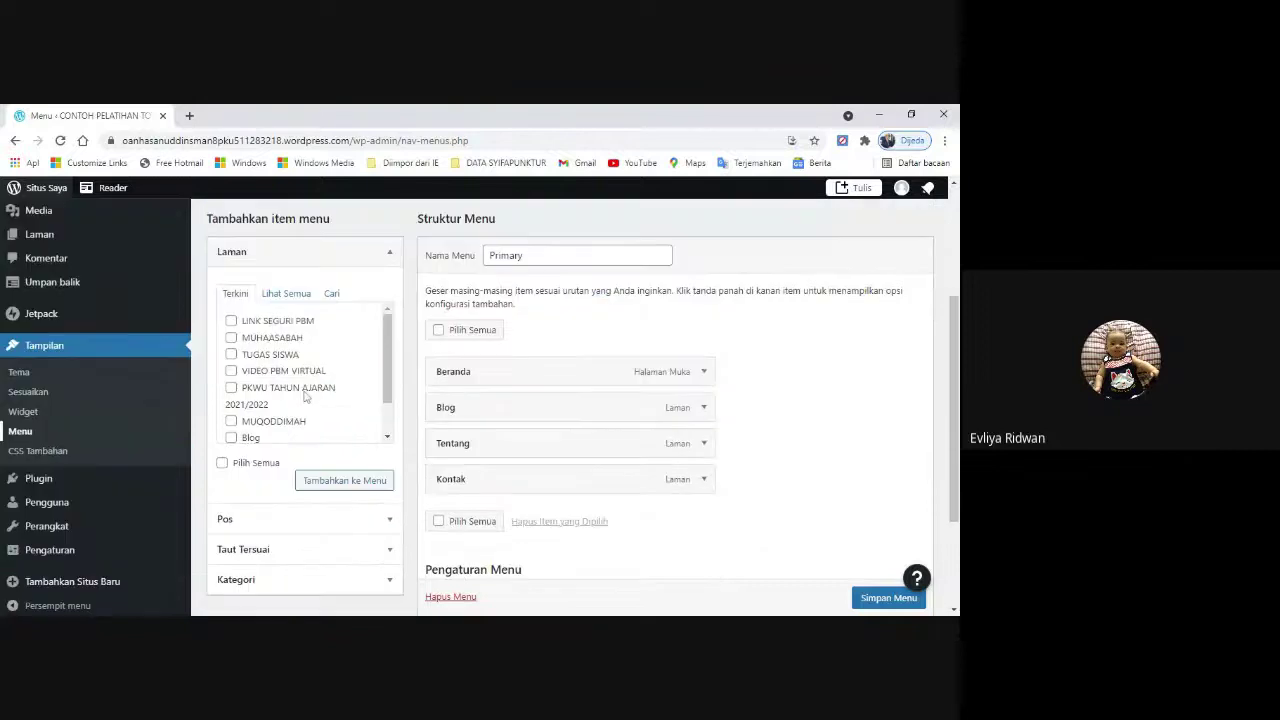
scroll(307, 397, up, 3)
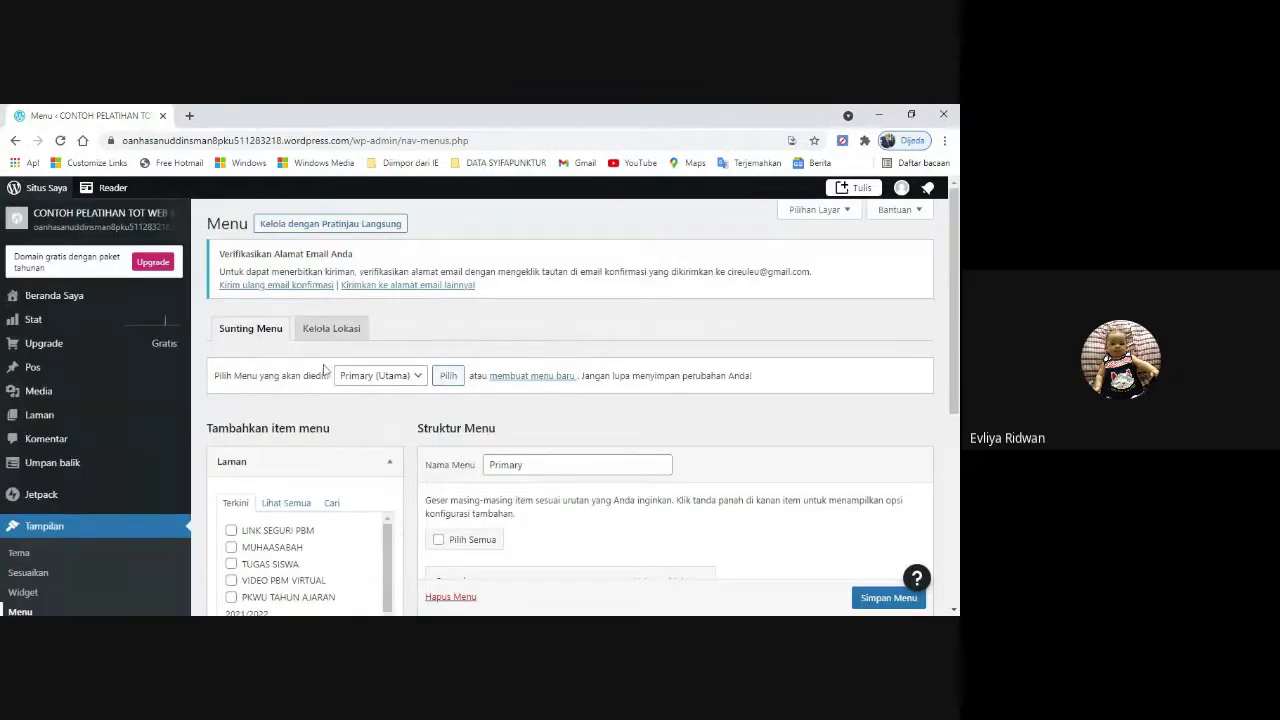
scroll(316, 381, down, 3)
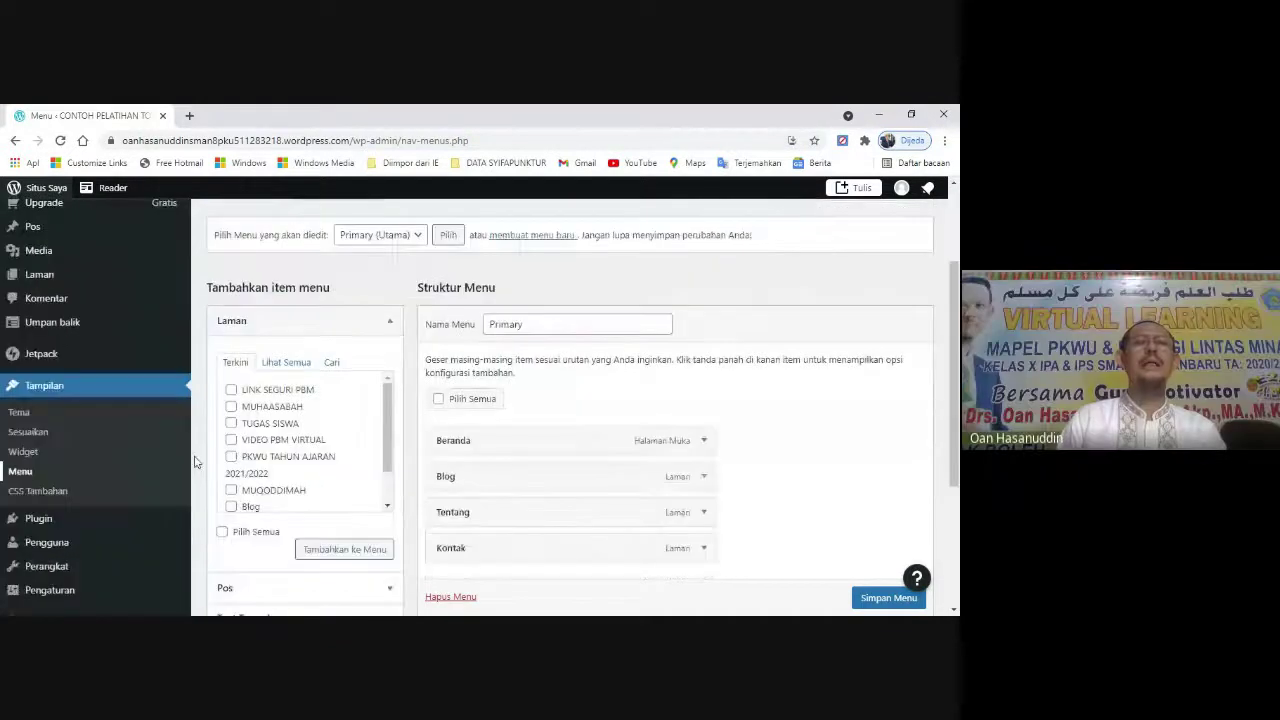
click(171, 389)
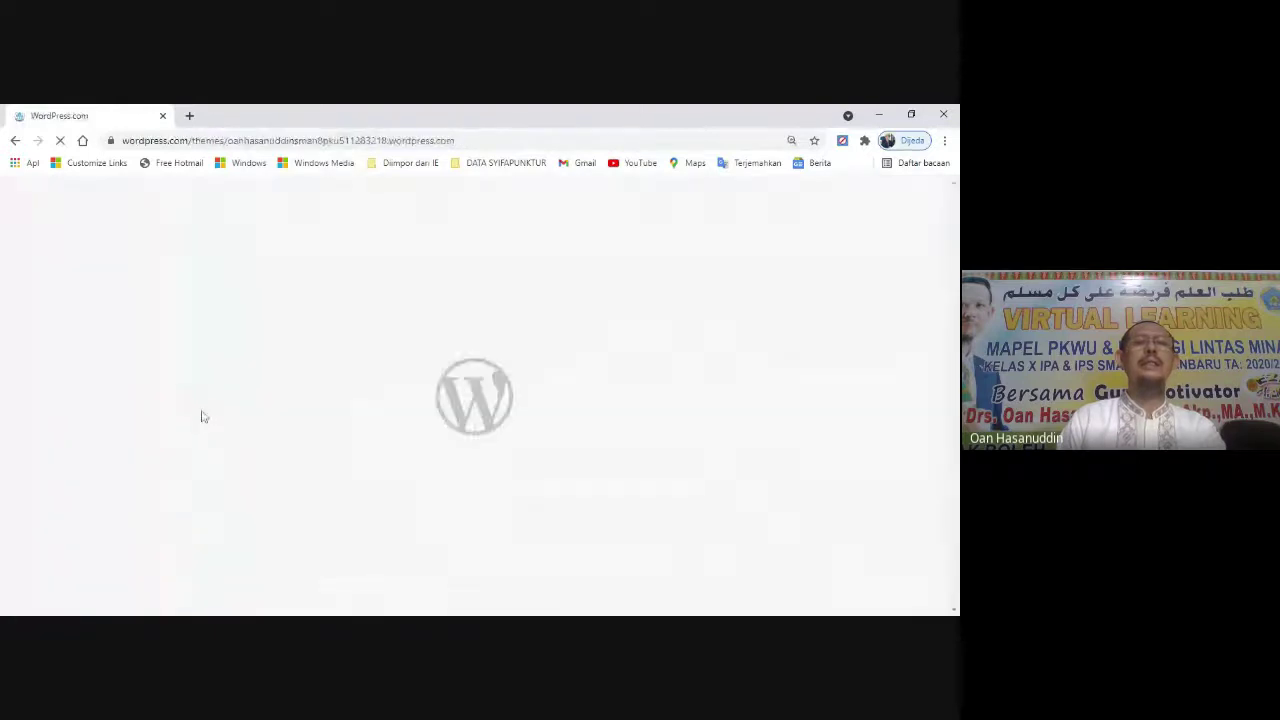
click(15, 141)
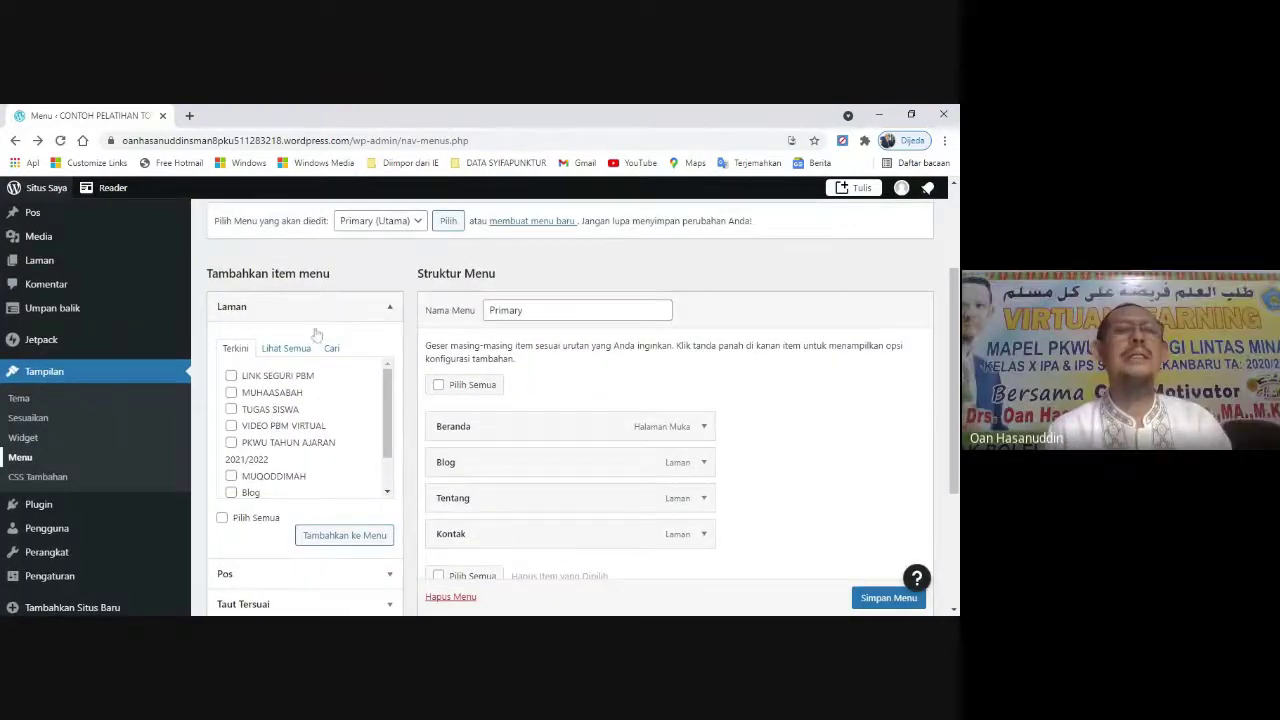
scroll(262, 416, down, 1)
scroll(262, 416, up, 4)
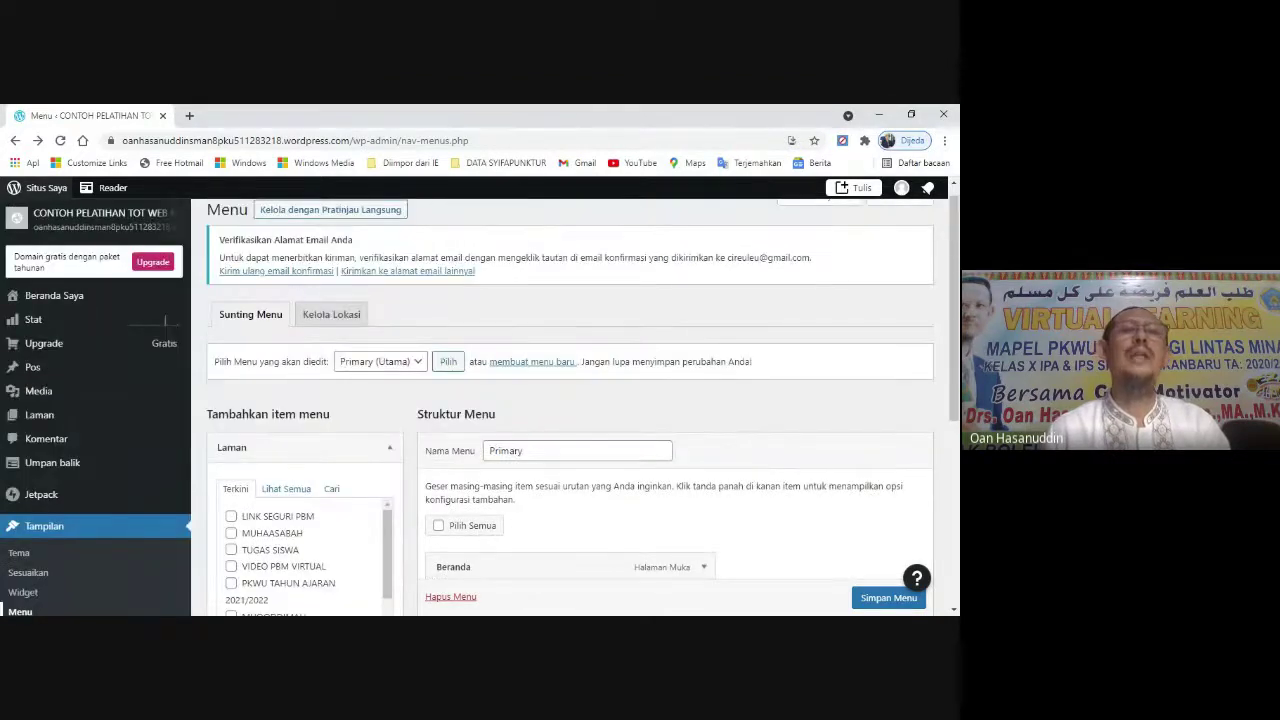
scroll(294, 255, up, 1)
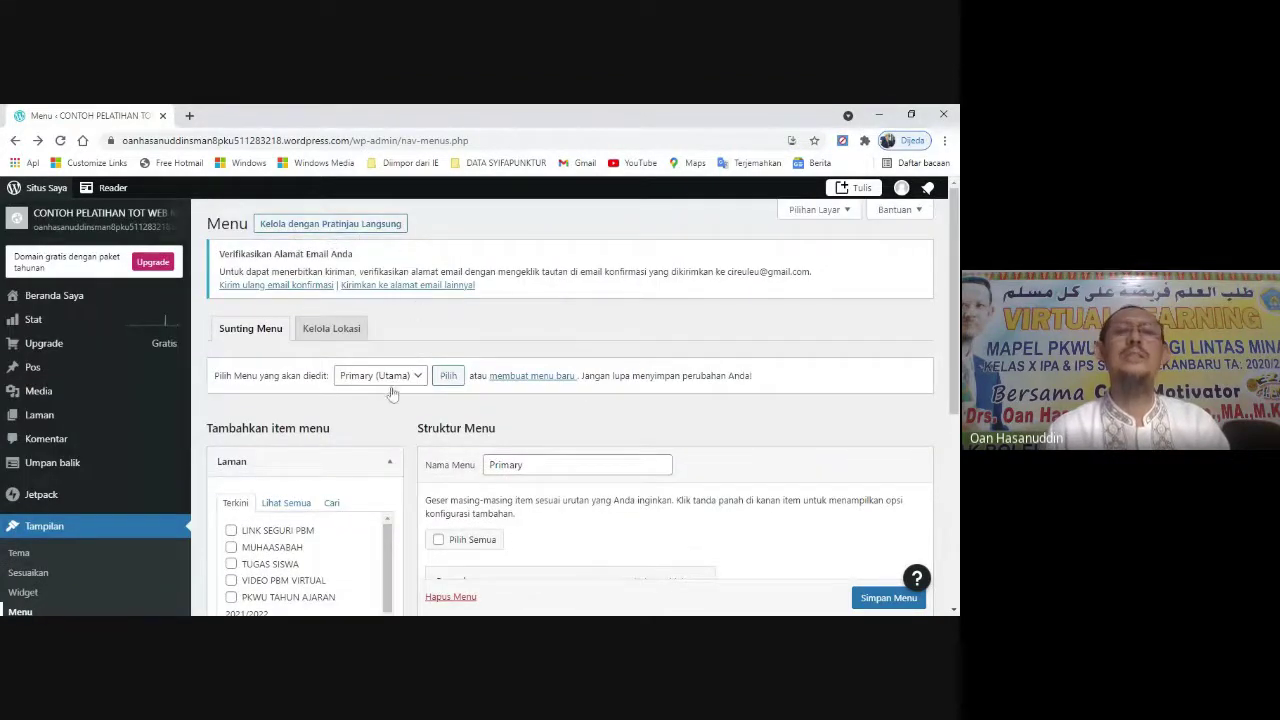
scroll(396, 400, down, 3)
scroll(399, 438, down, 1)
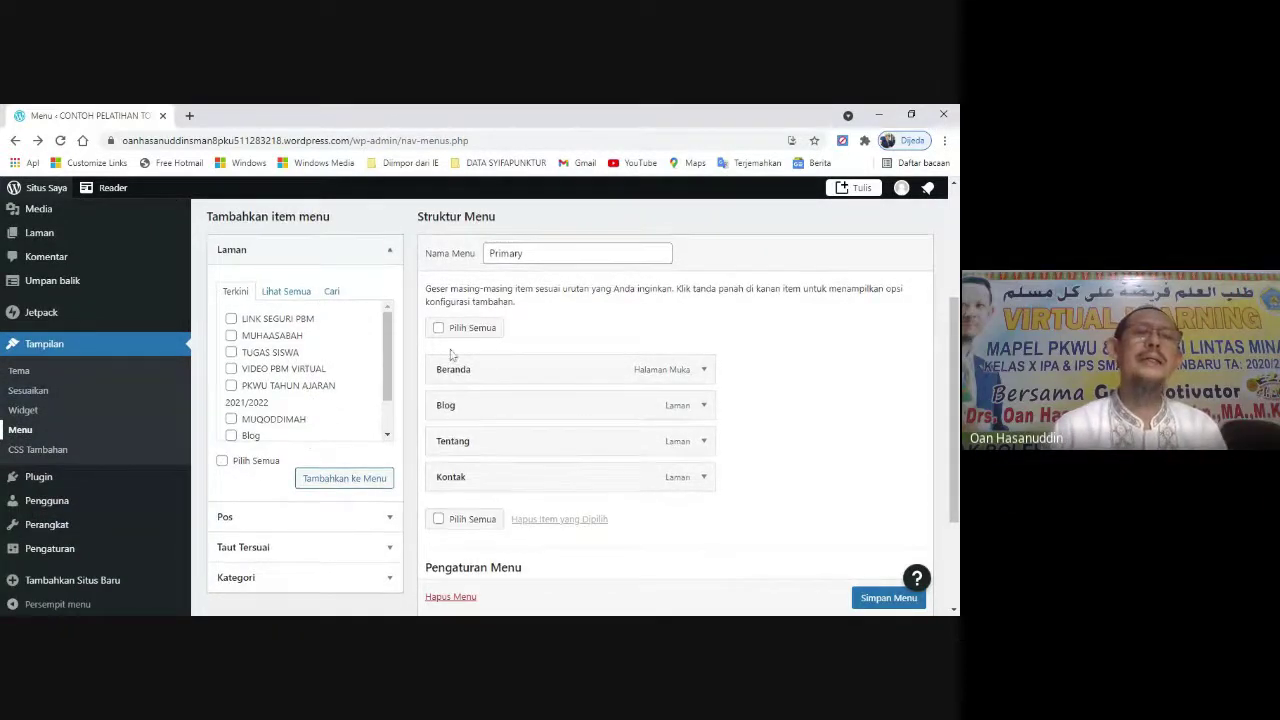
scroll(306, 442, down, 1)
scroll(367, 354, up, 2)
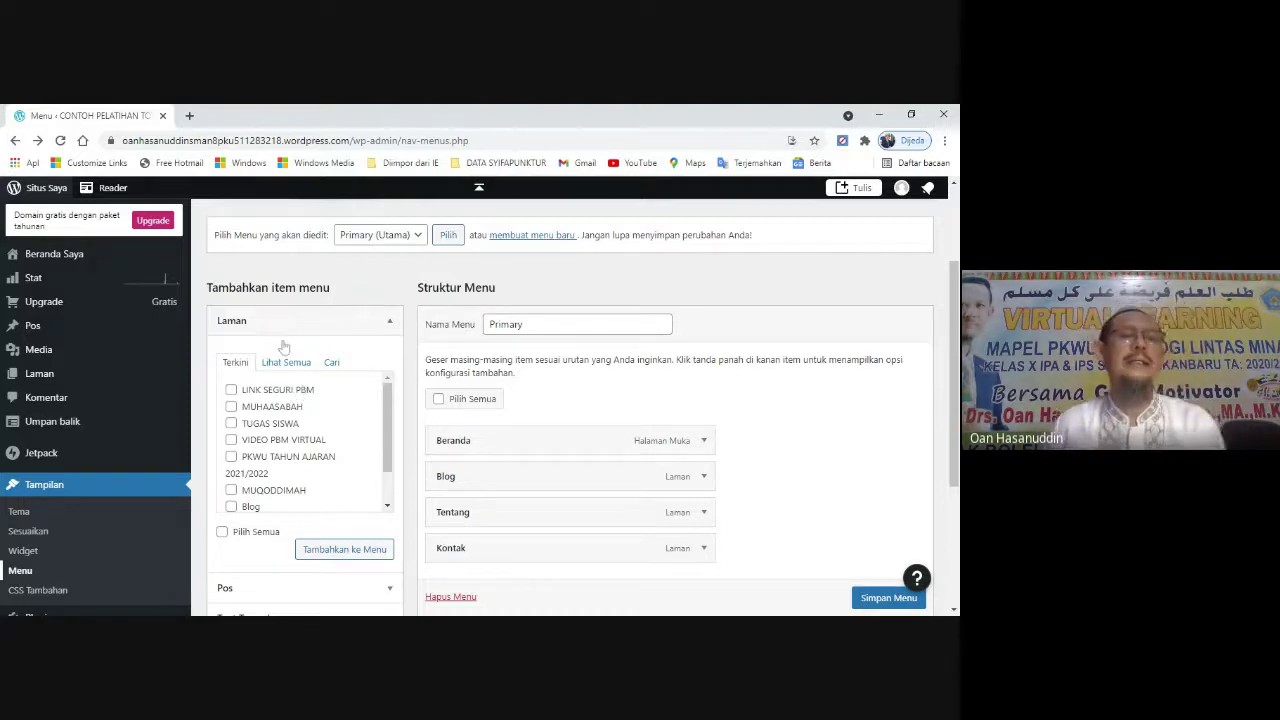
scroll(72, 430, down, 1)
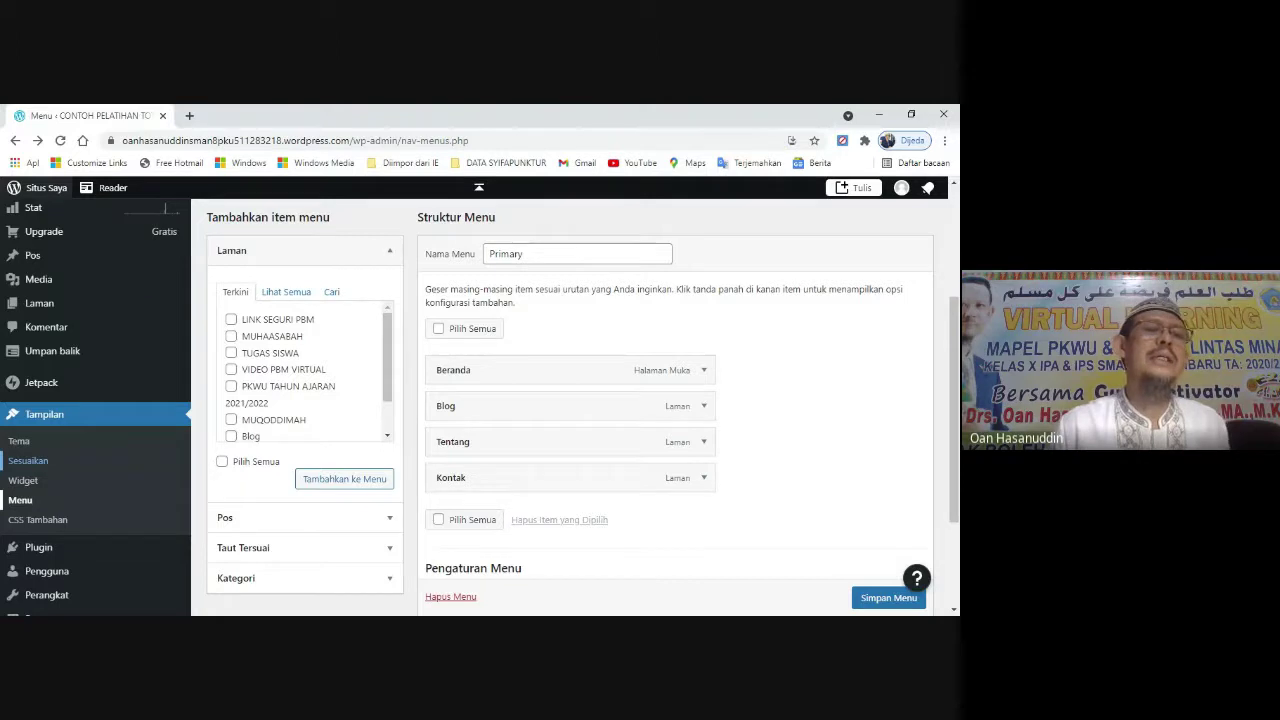
Step: Open the Customizer from Tampilan > Sesuaikan and zoom the browser view in
click(29, 463)
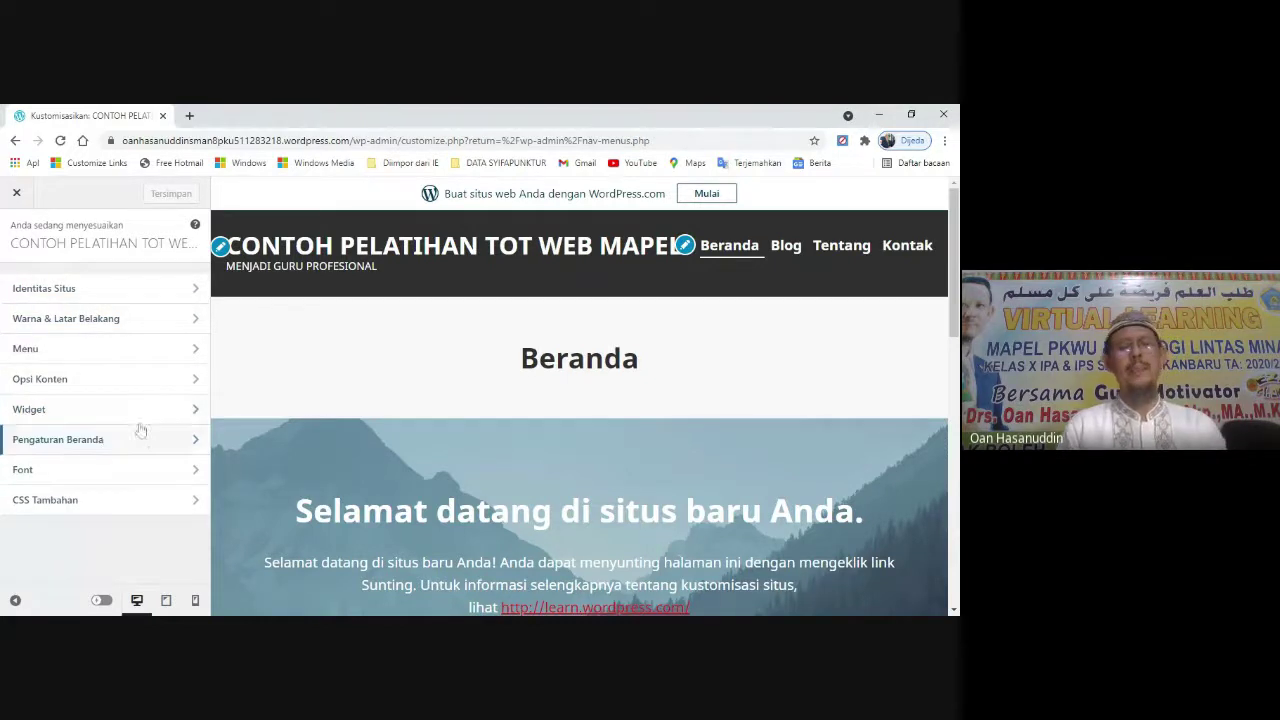
key(ctrl+plus)
key(ctrl+plus)
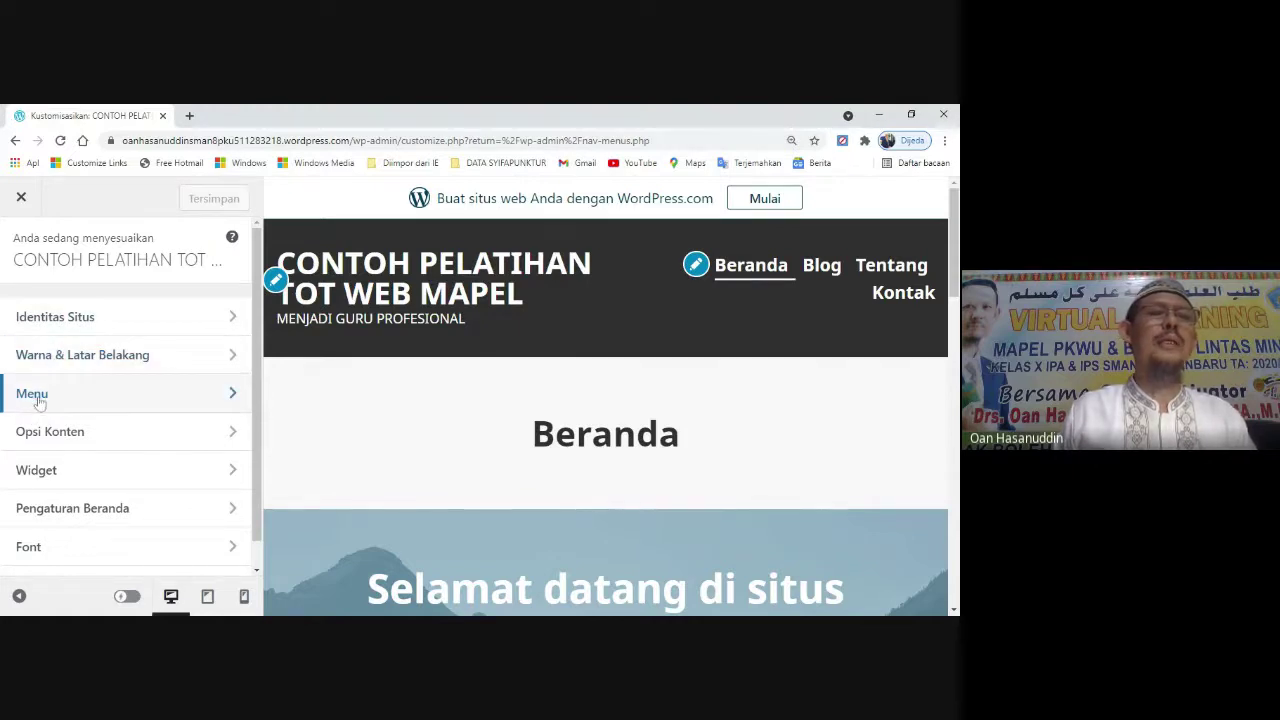
Step: Open the Primary menu under Menu and bring up the pages available to add
click(40, 403)
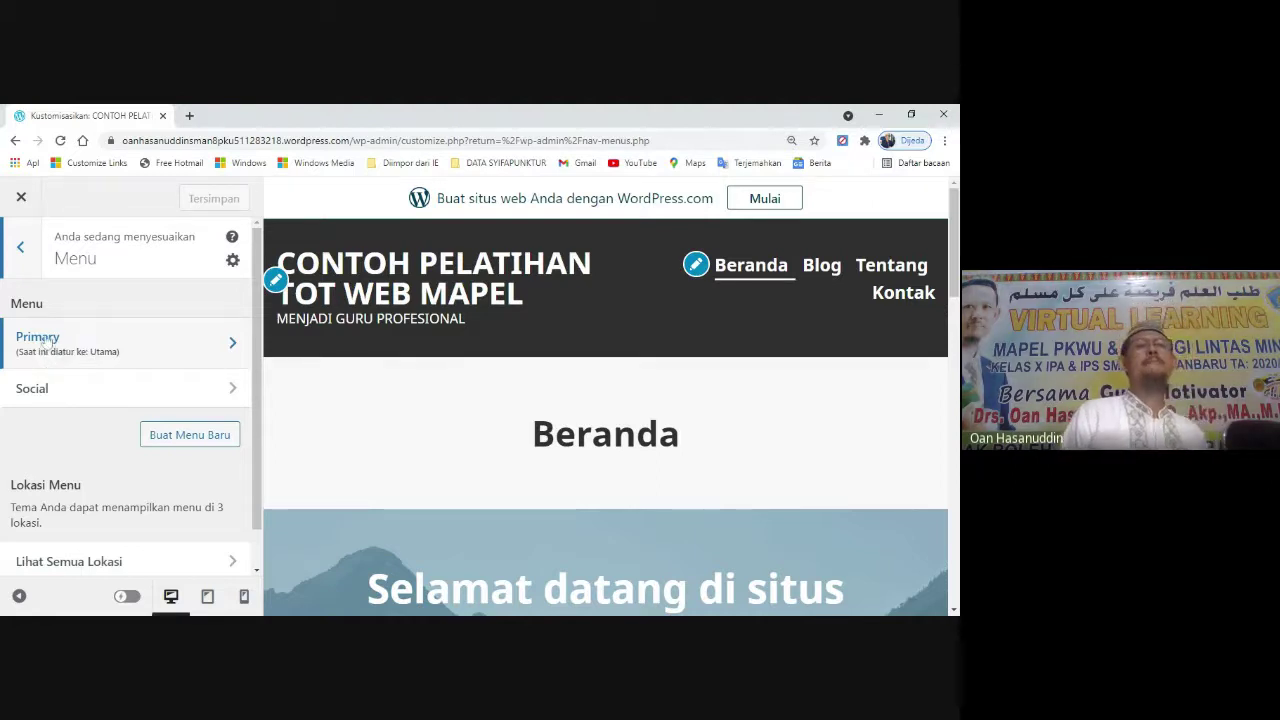
click(44, 343)
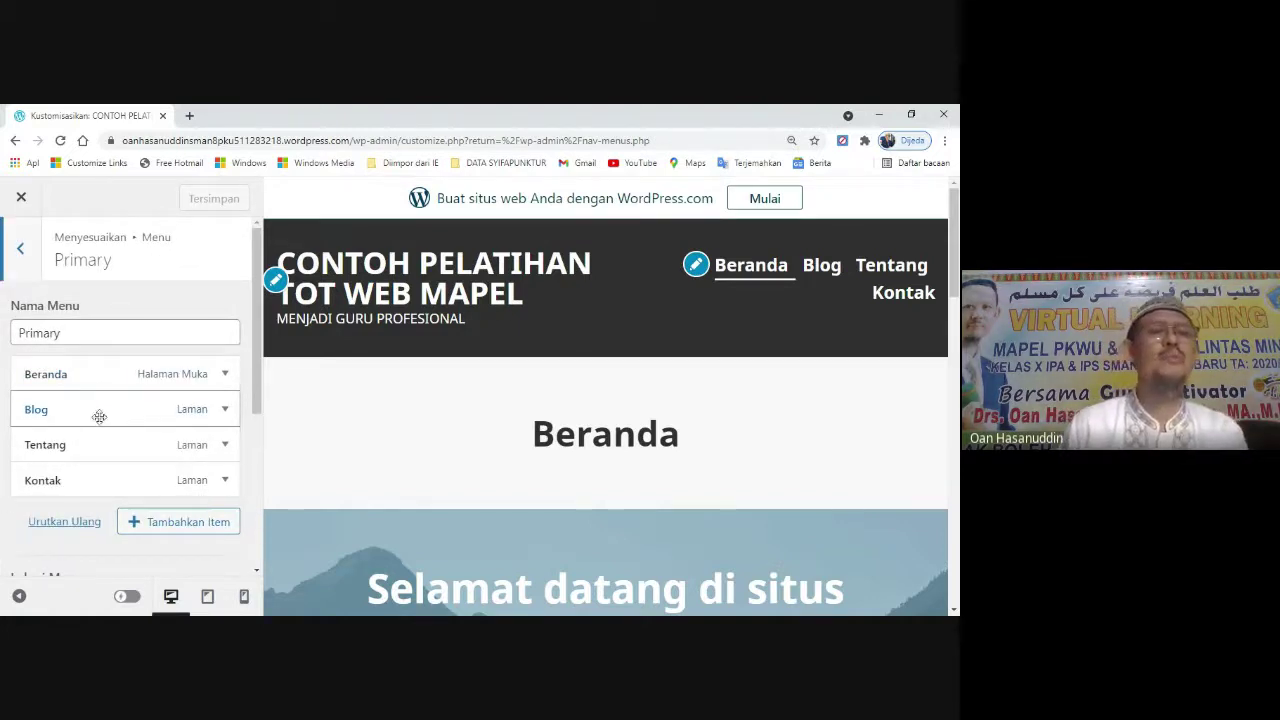
scroll(100, 414, down, 2)
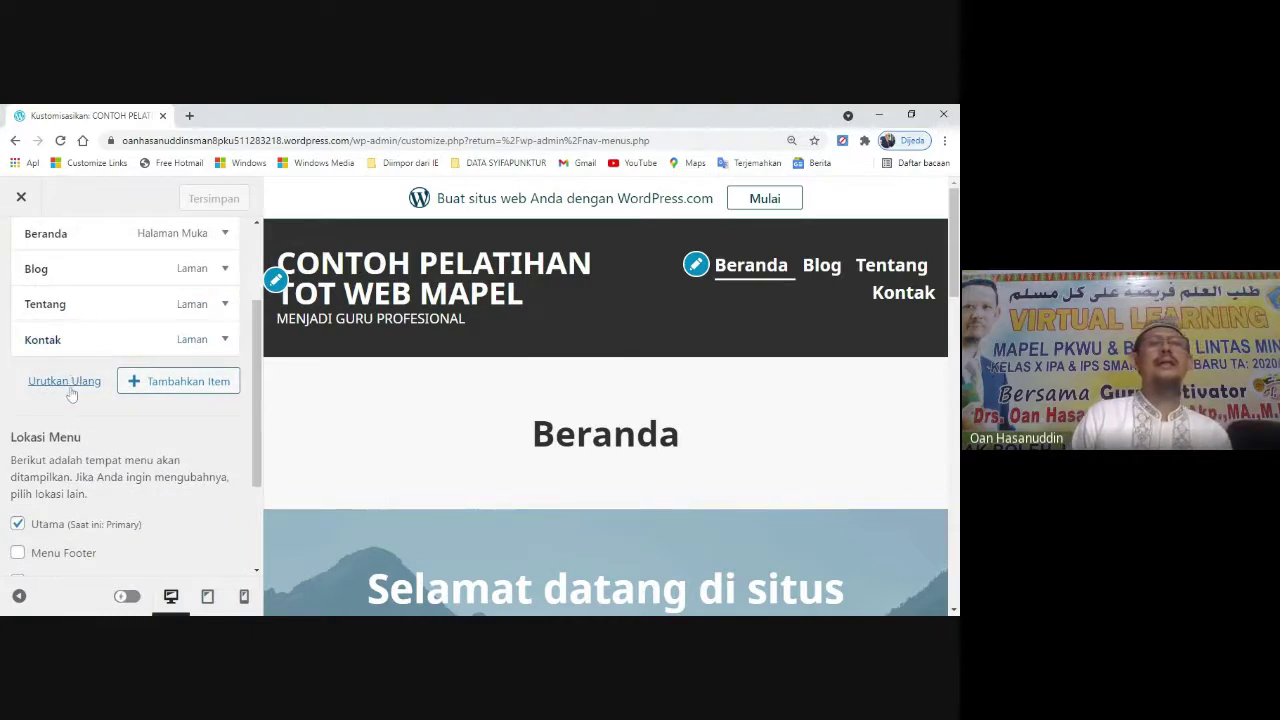
scroll(98, 297, down, 2)
scroll(100, 300, up, 3)
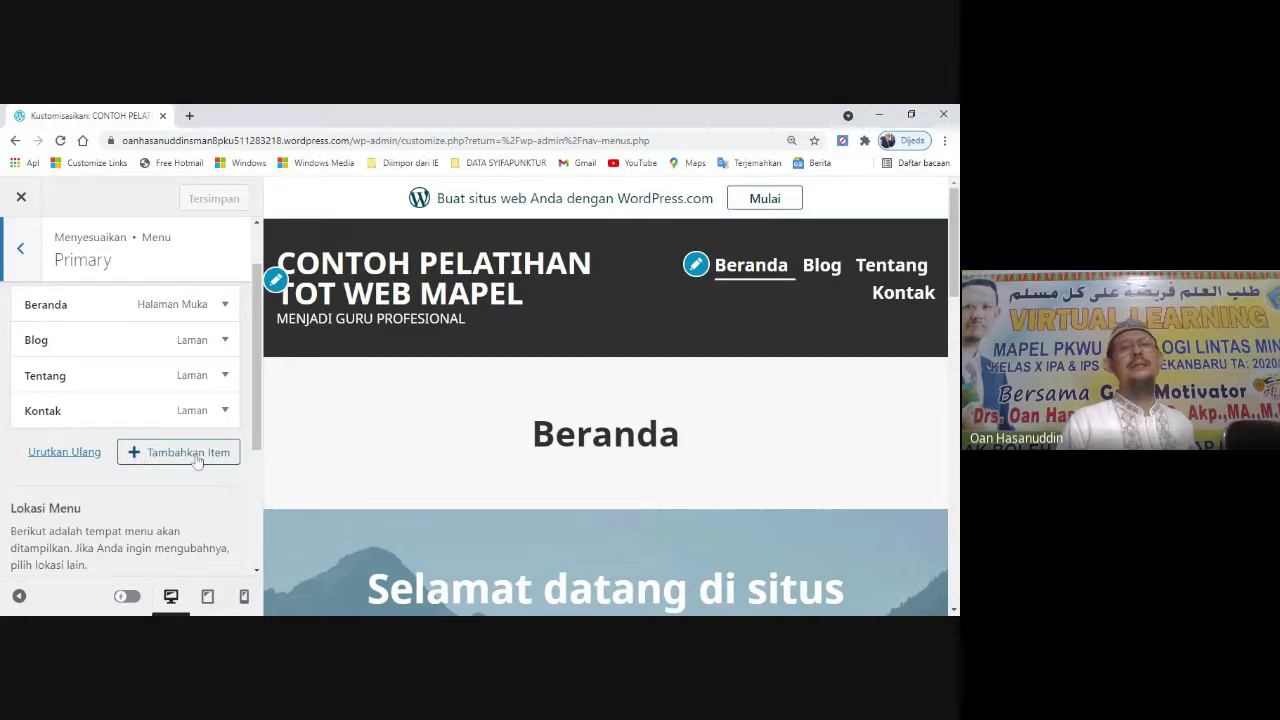
scroll(185, 452, up, 1)
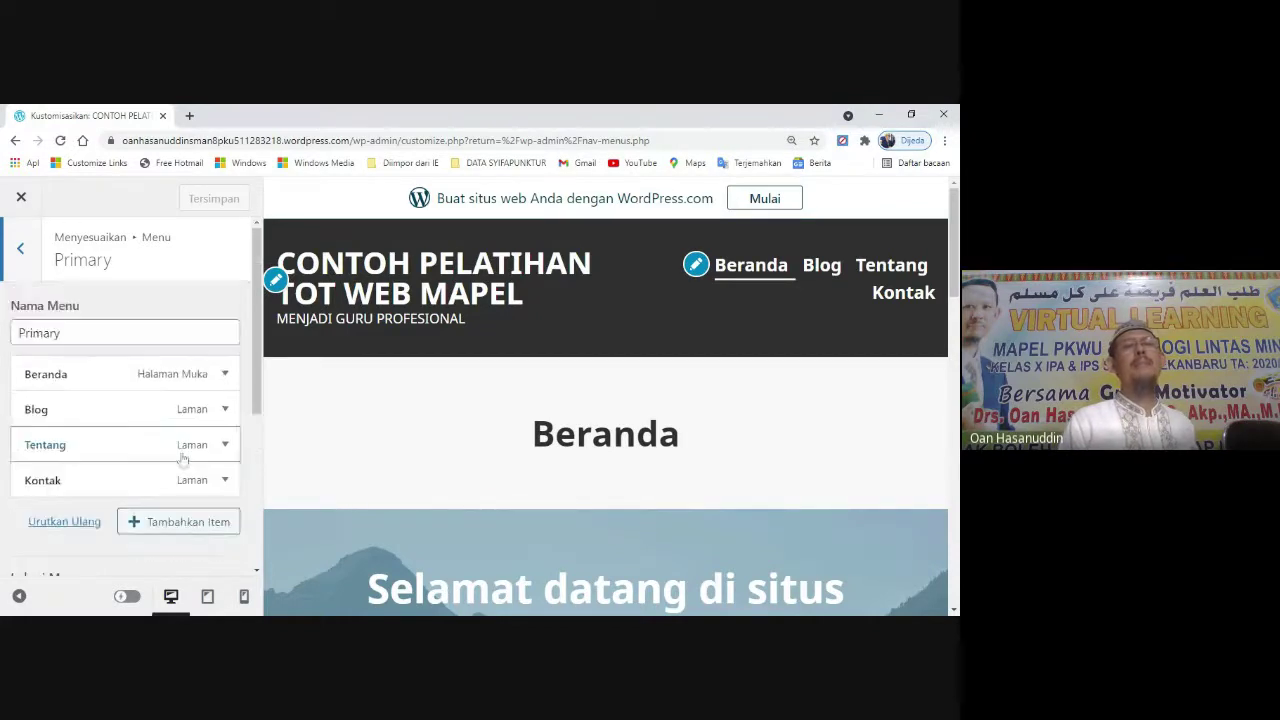
scroll(180, 465, down, 1)
click(178, 455)
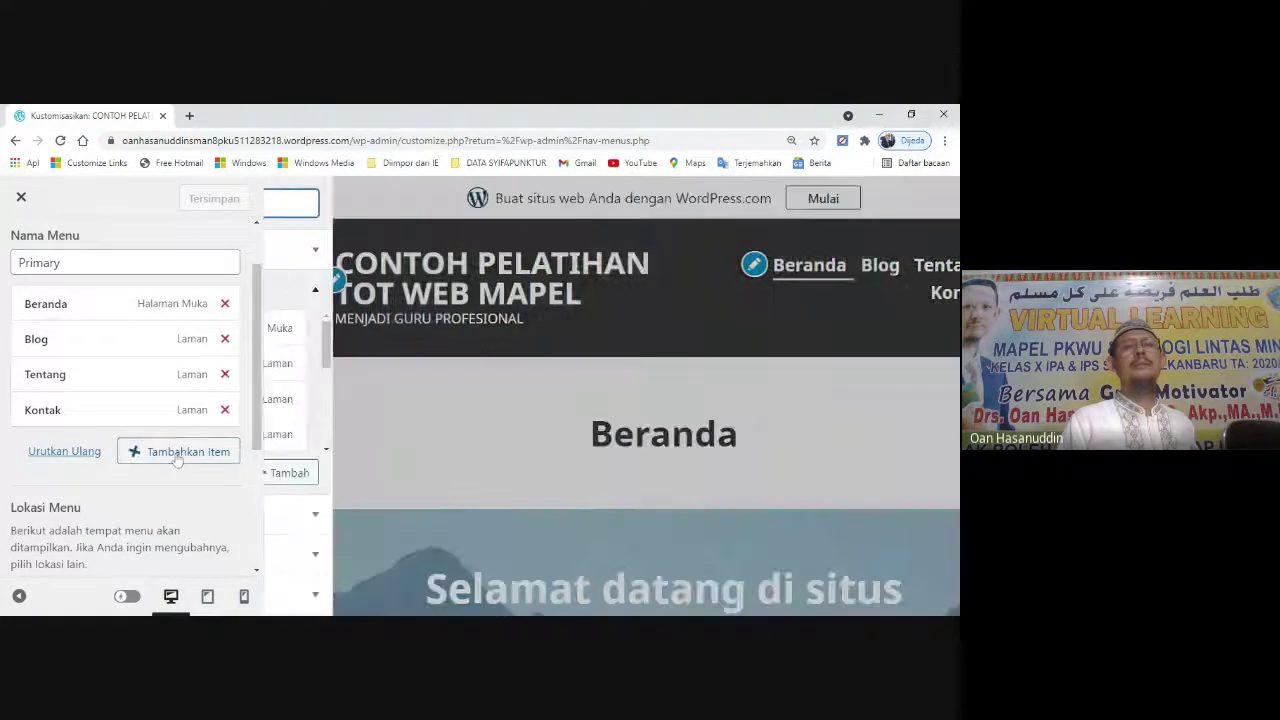